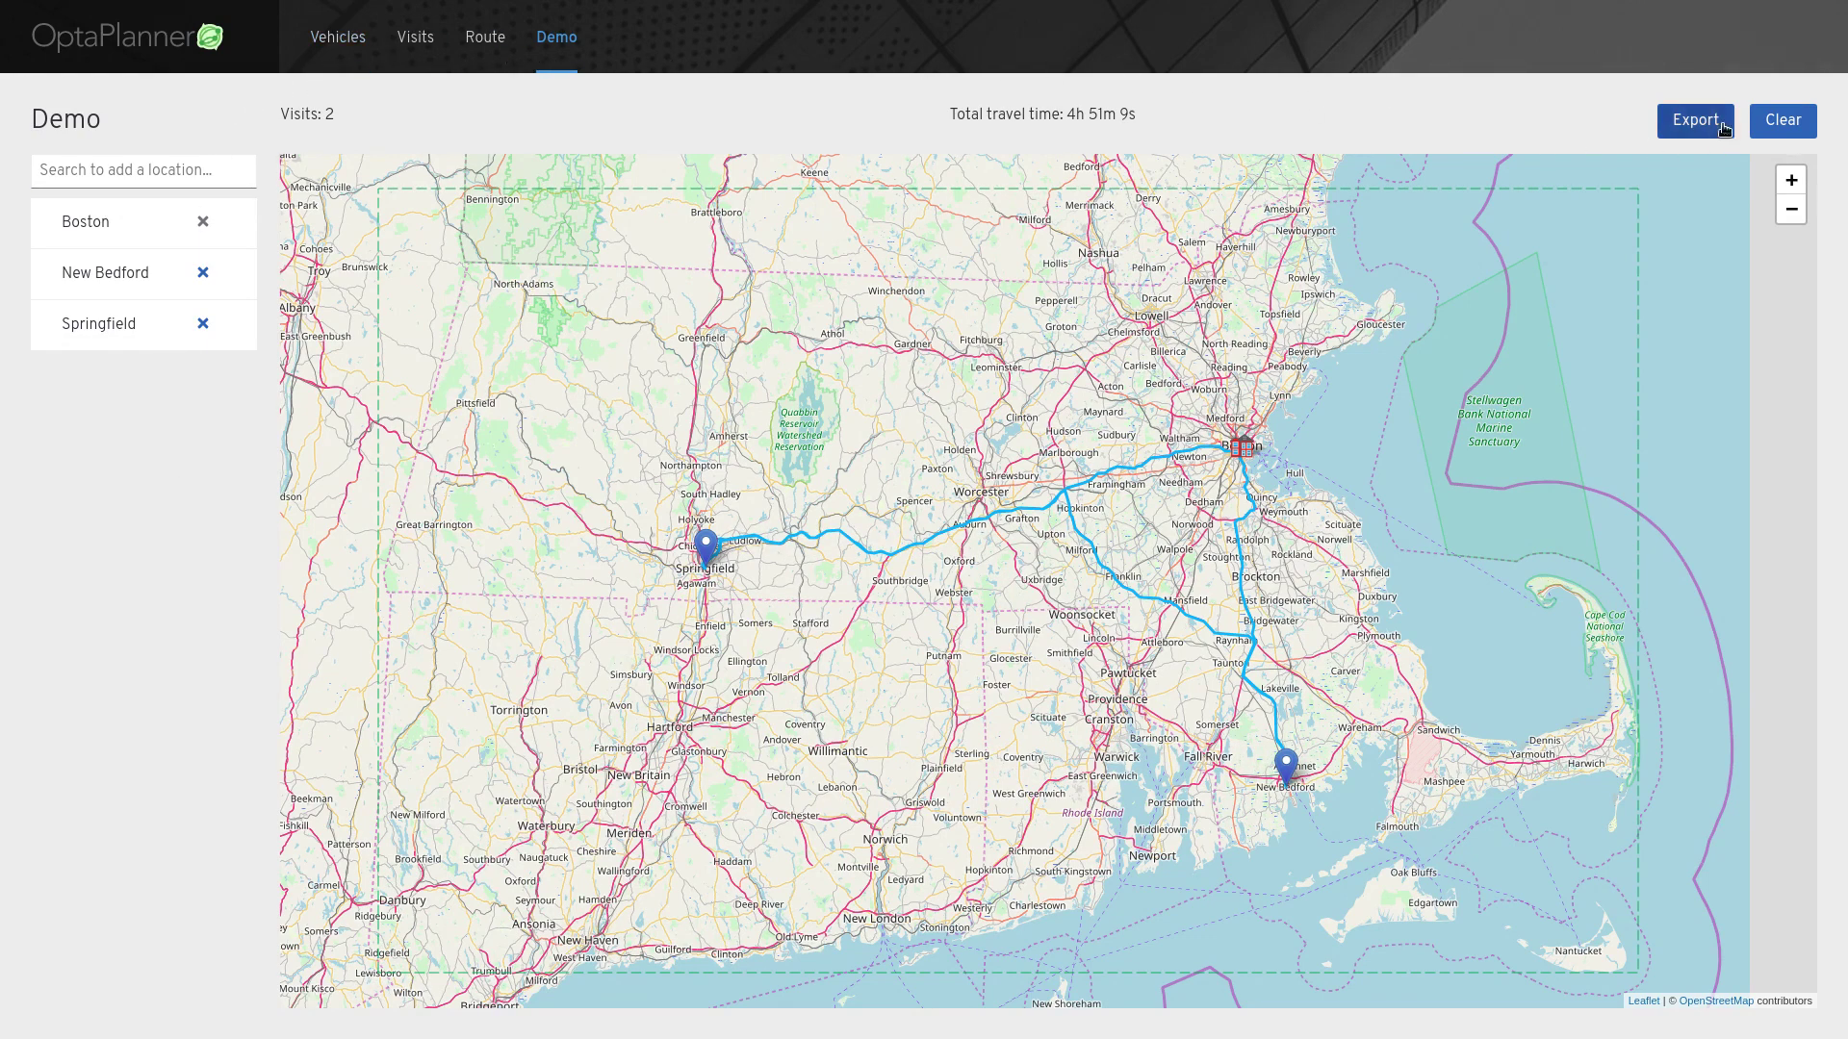
- Look through the Route, Vehicles and Visits tabs, then return to the Demo map
mouse_move(97, 219)
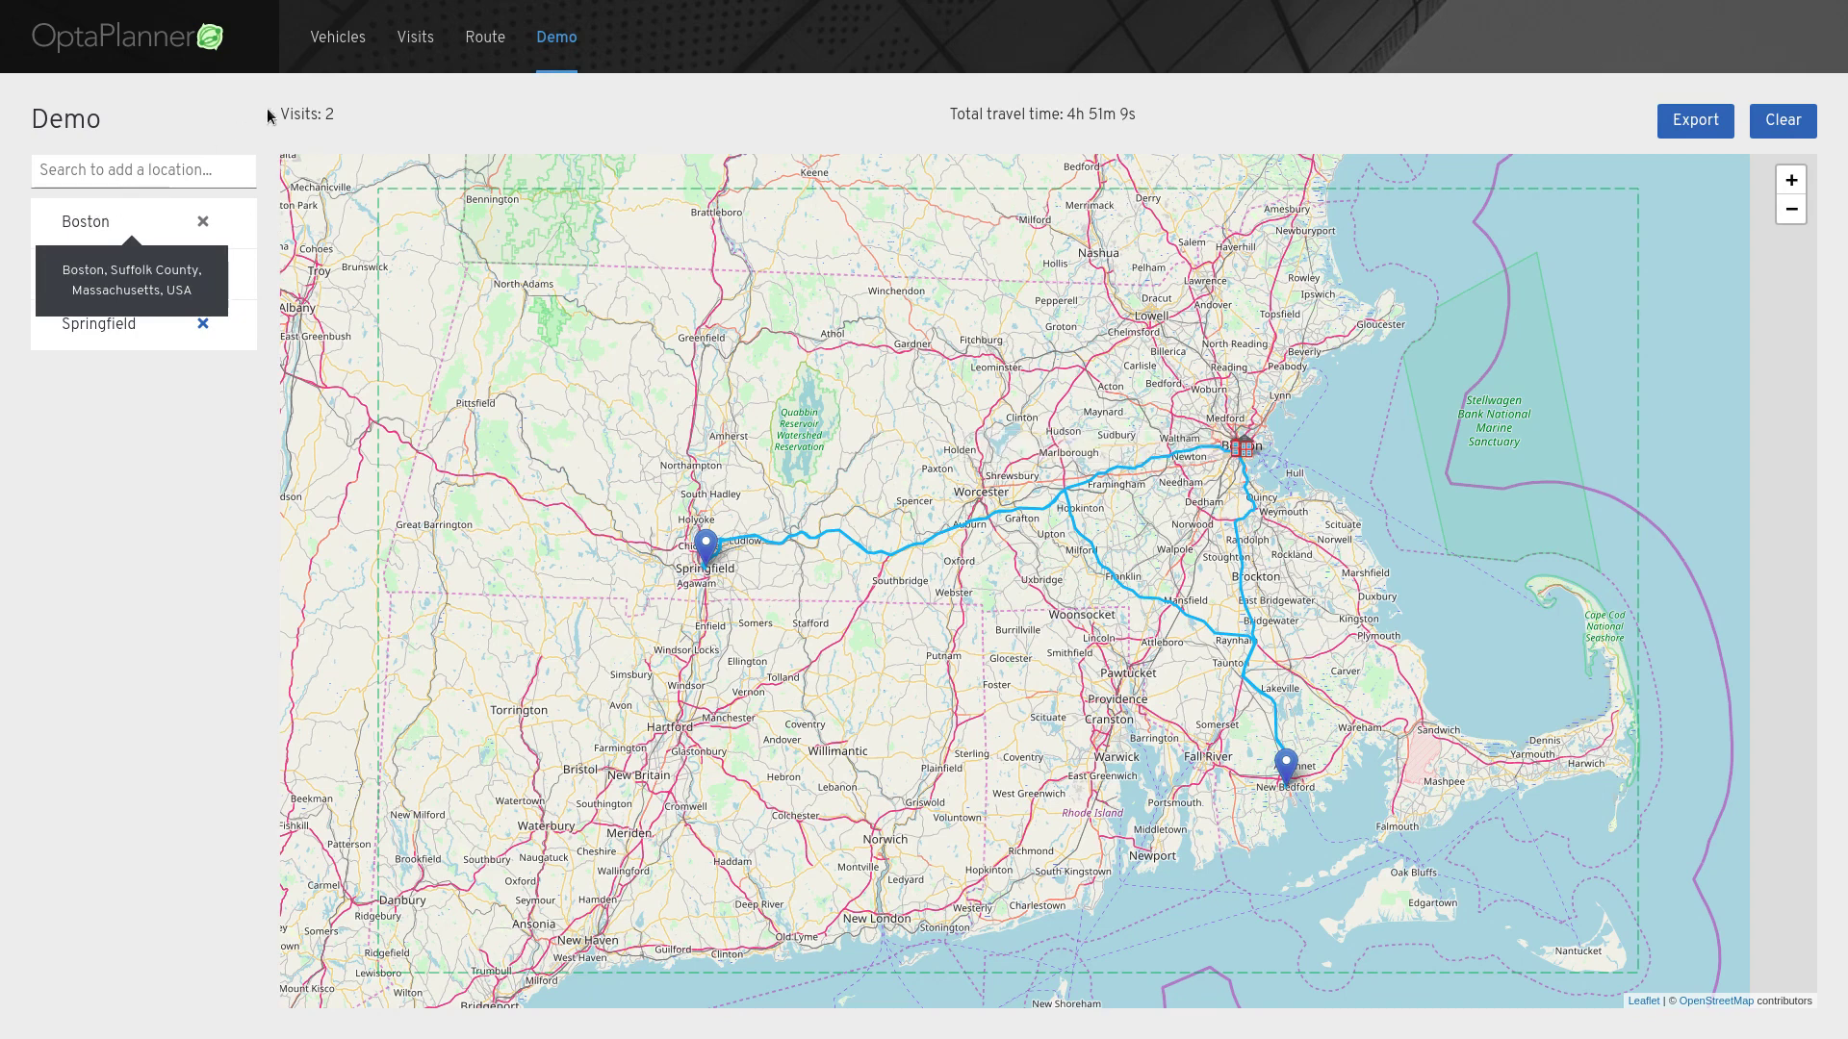
left_click(475, 48)
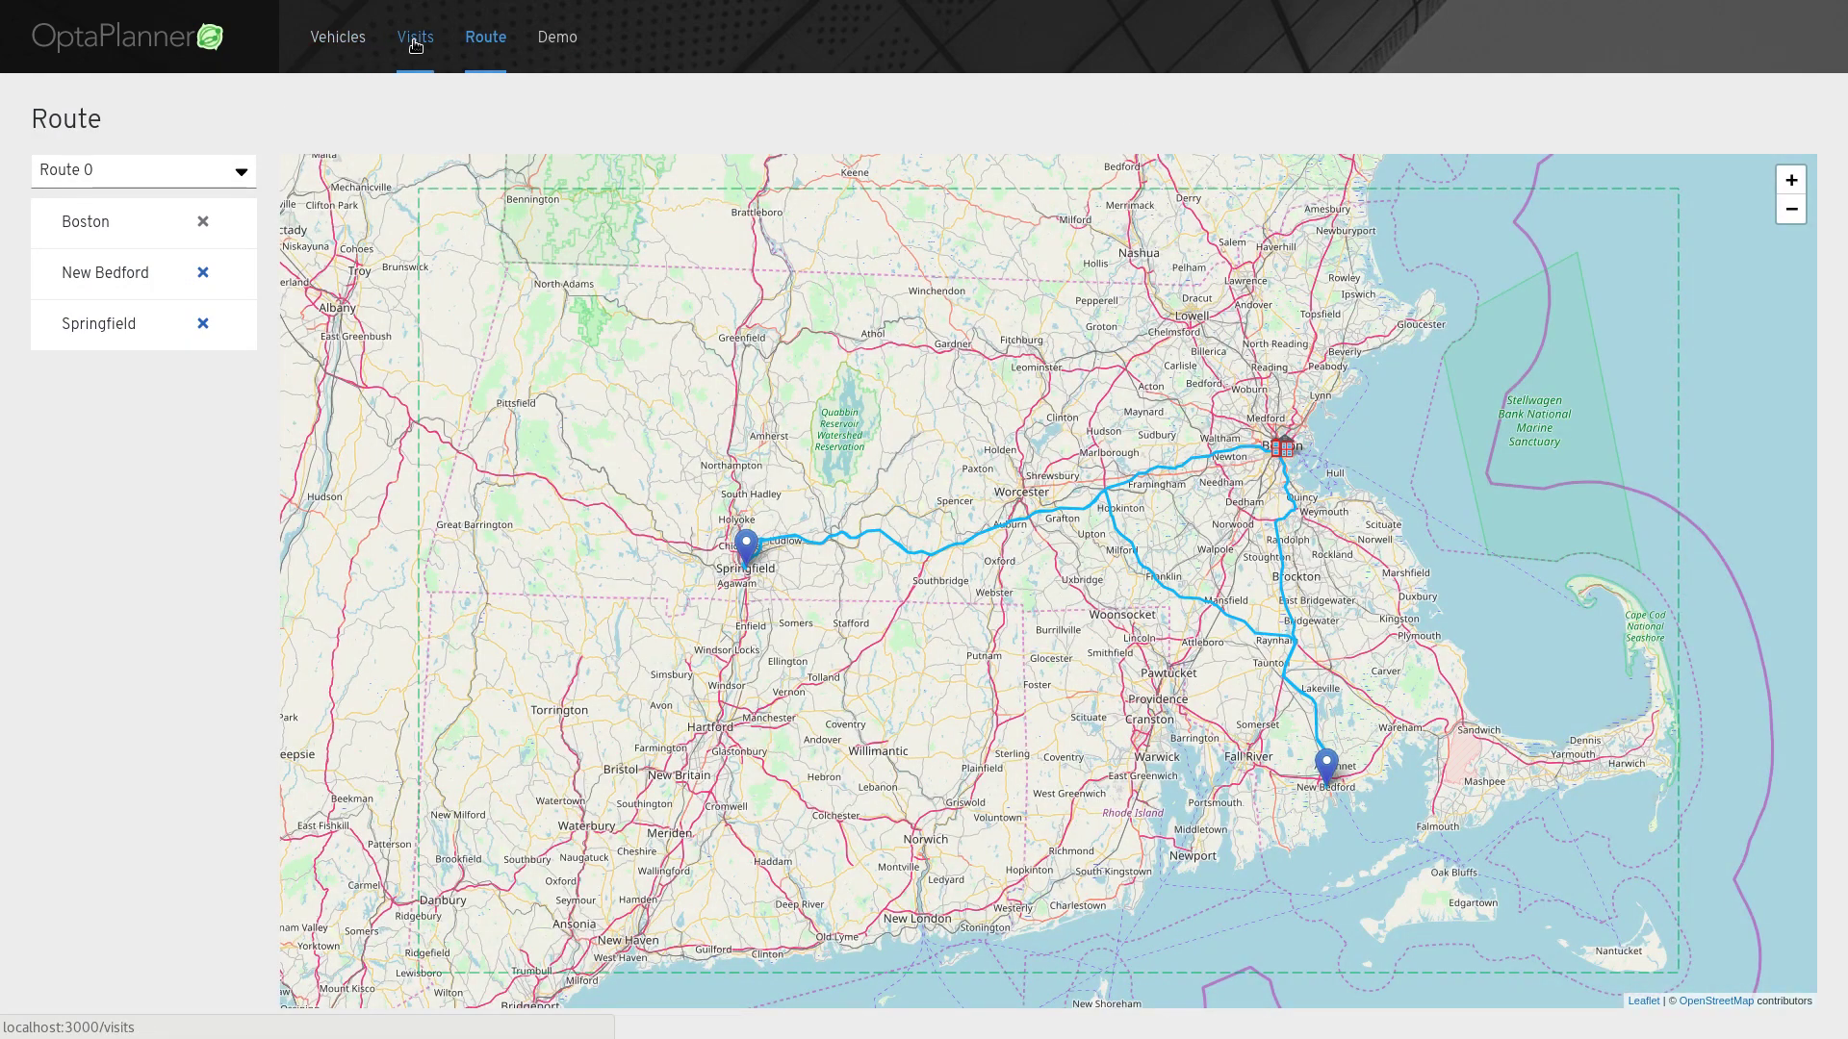
left_click(339, 41)
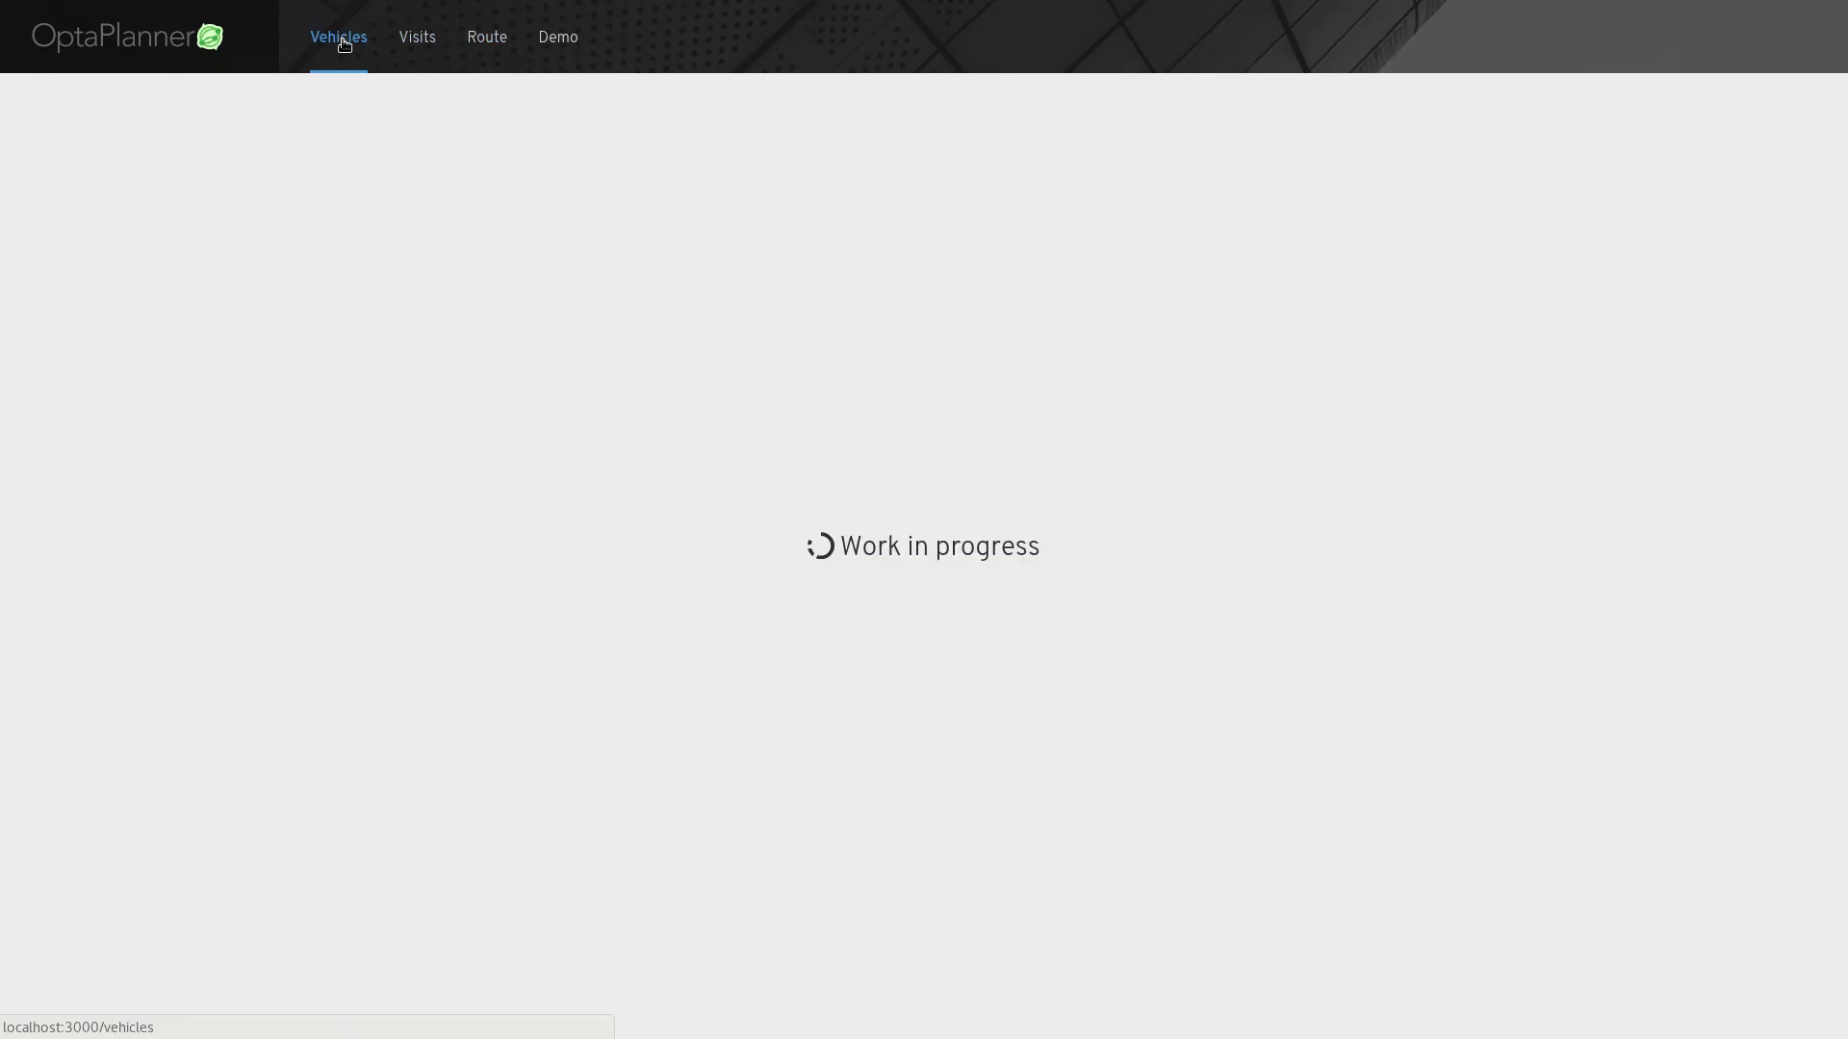
left_click(410, 42)
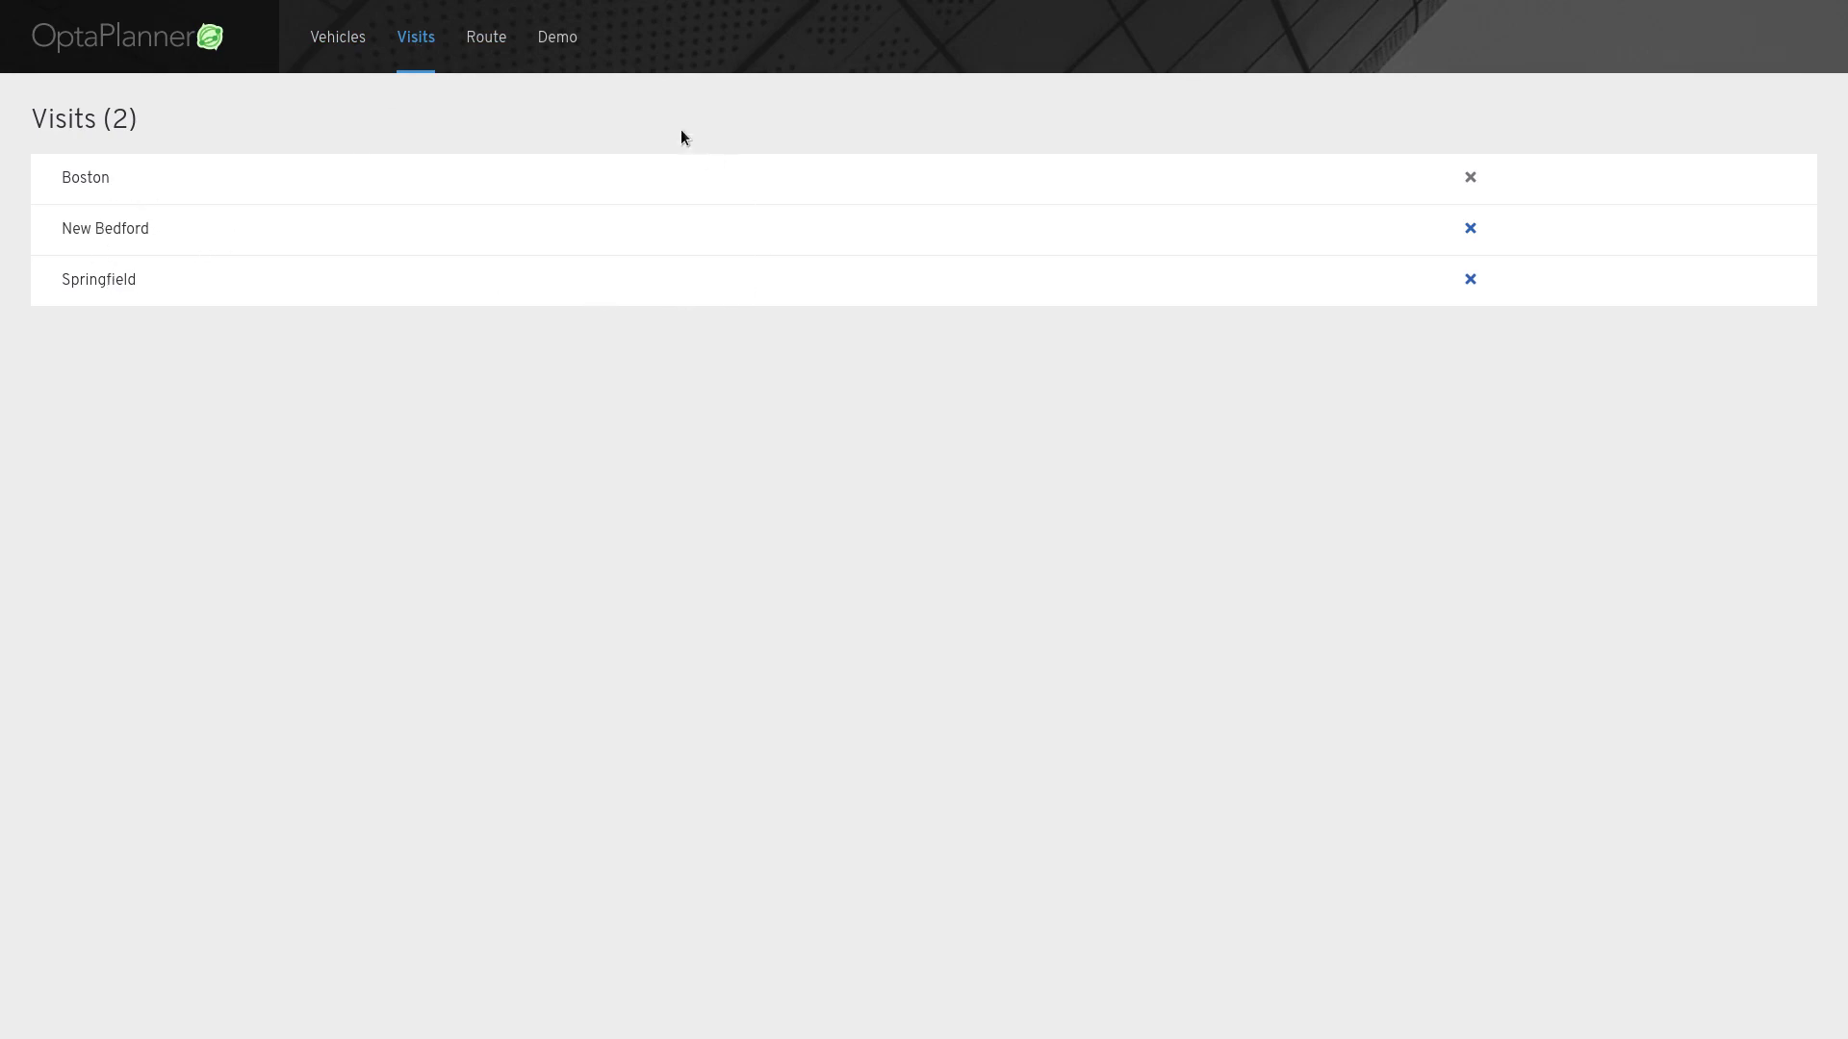
left_click(558, 41)
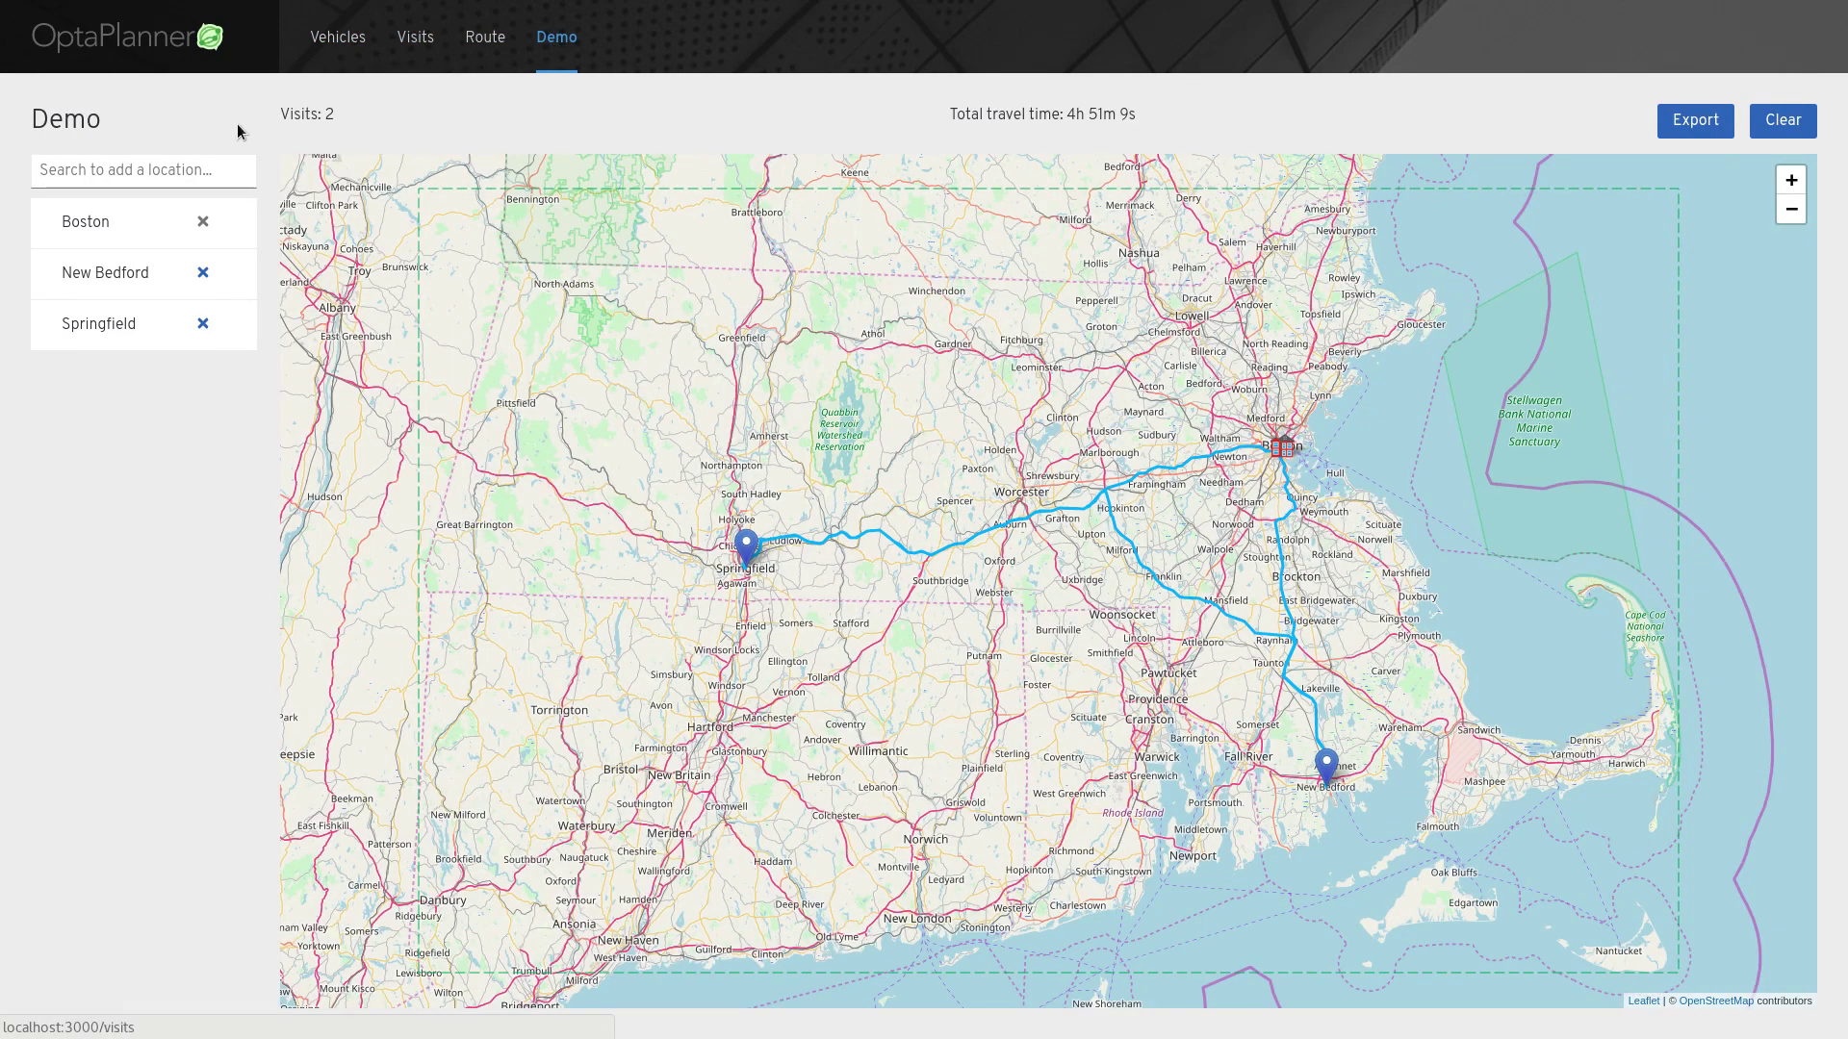
- Add Greenfield and Milford as visits through the location search
left_click(204, 163)
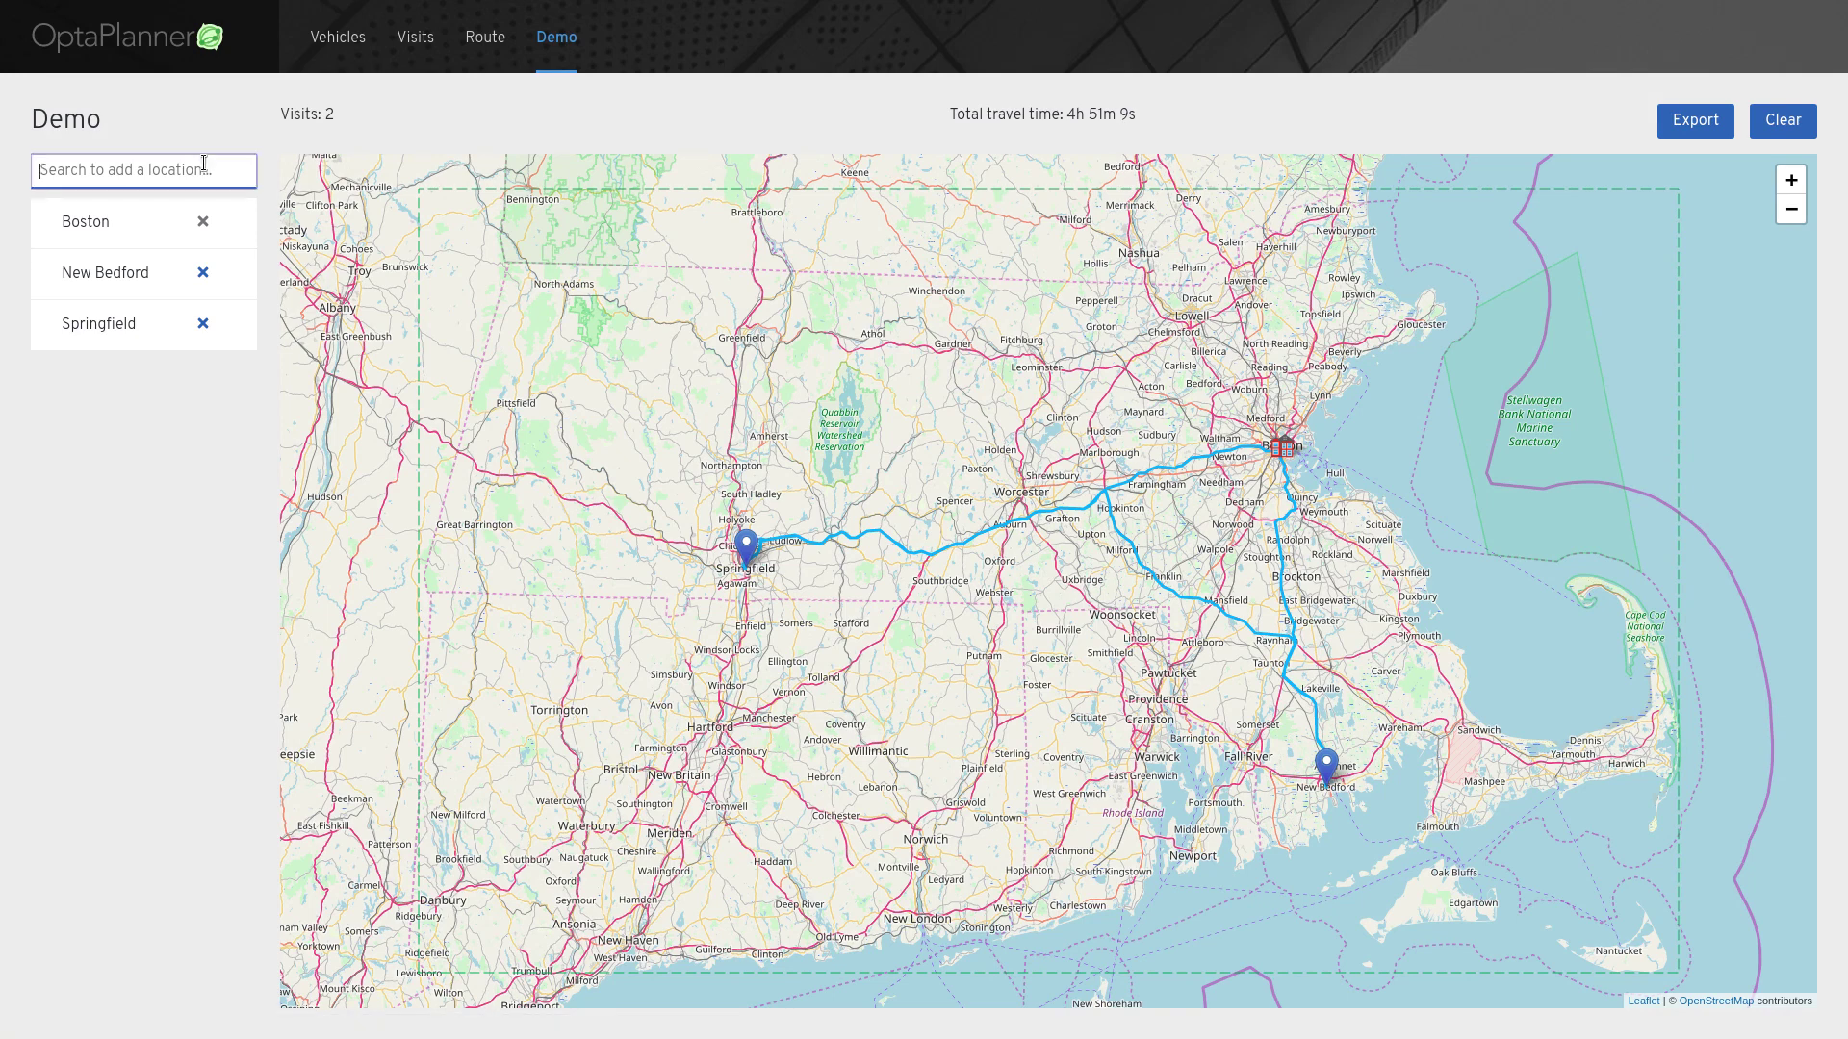
left_click(233, 85)
left_click(159, 165)
type("Greenfield")
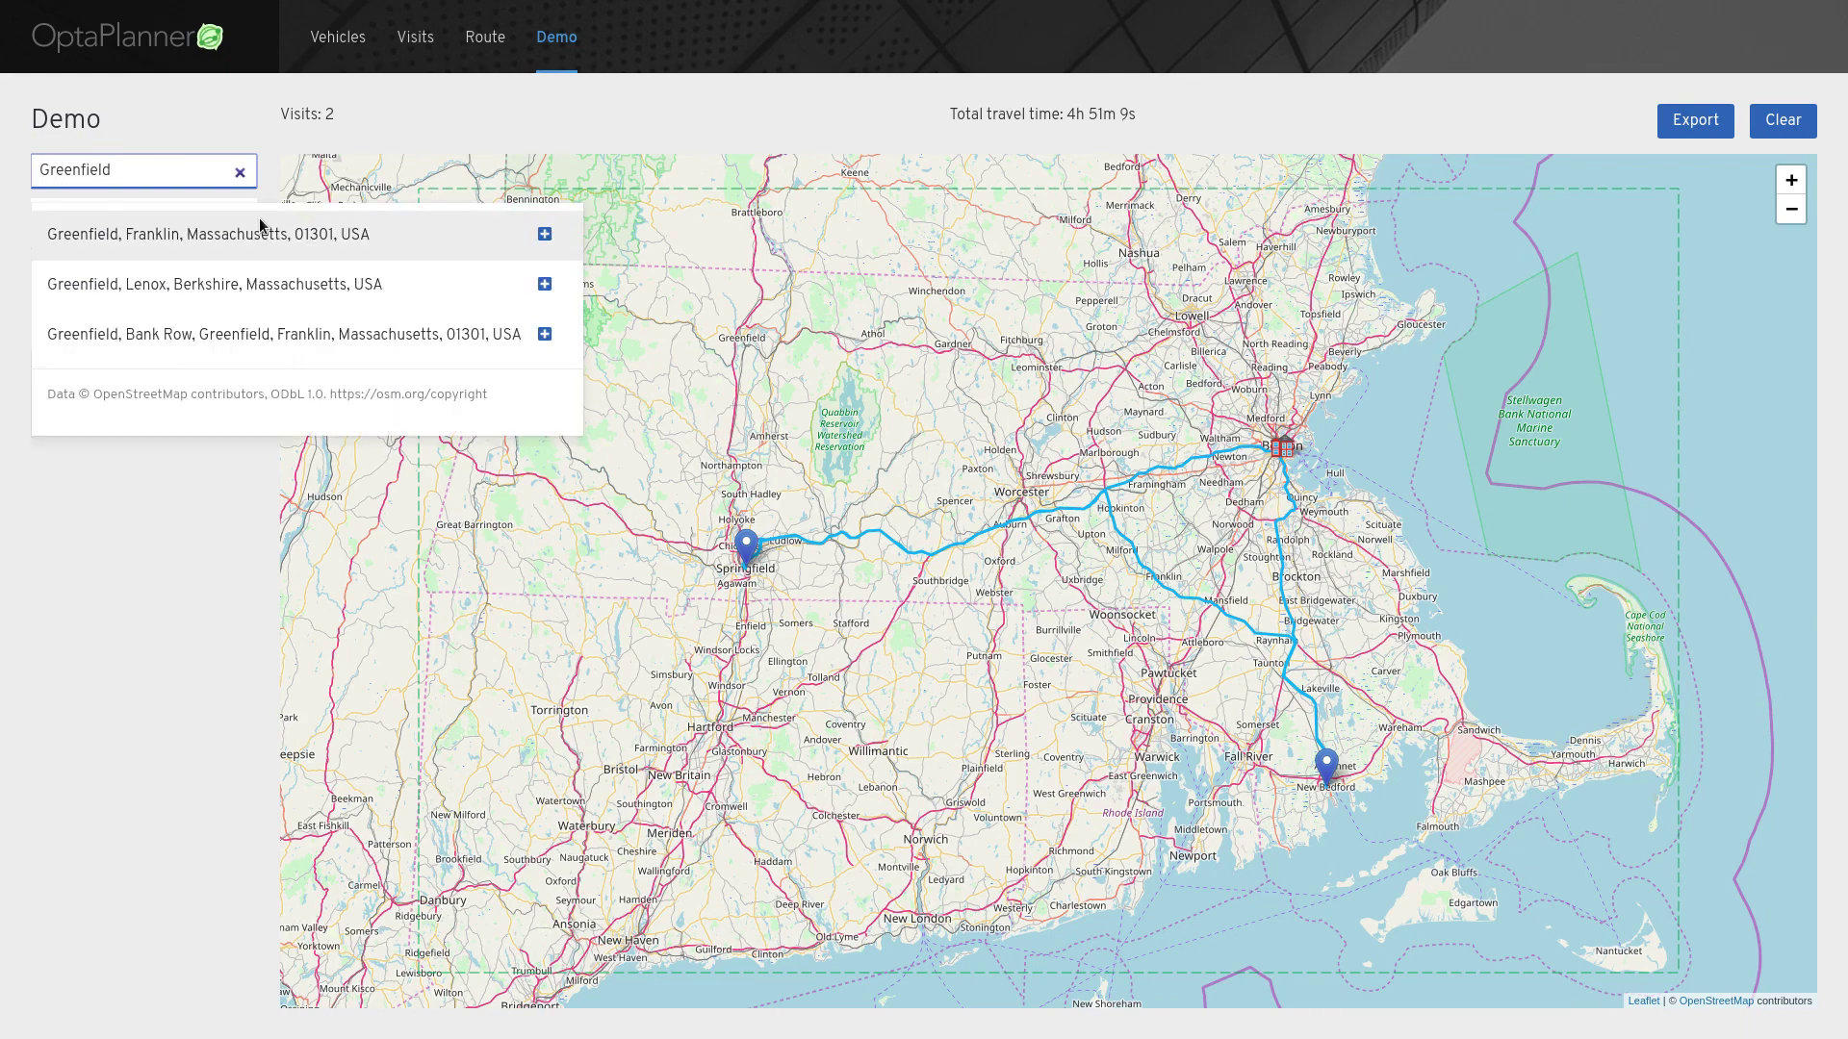
key("Return")
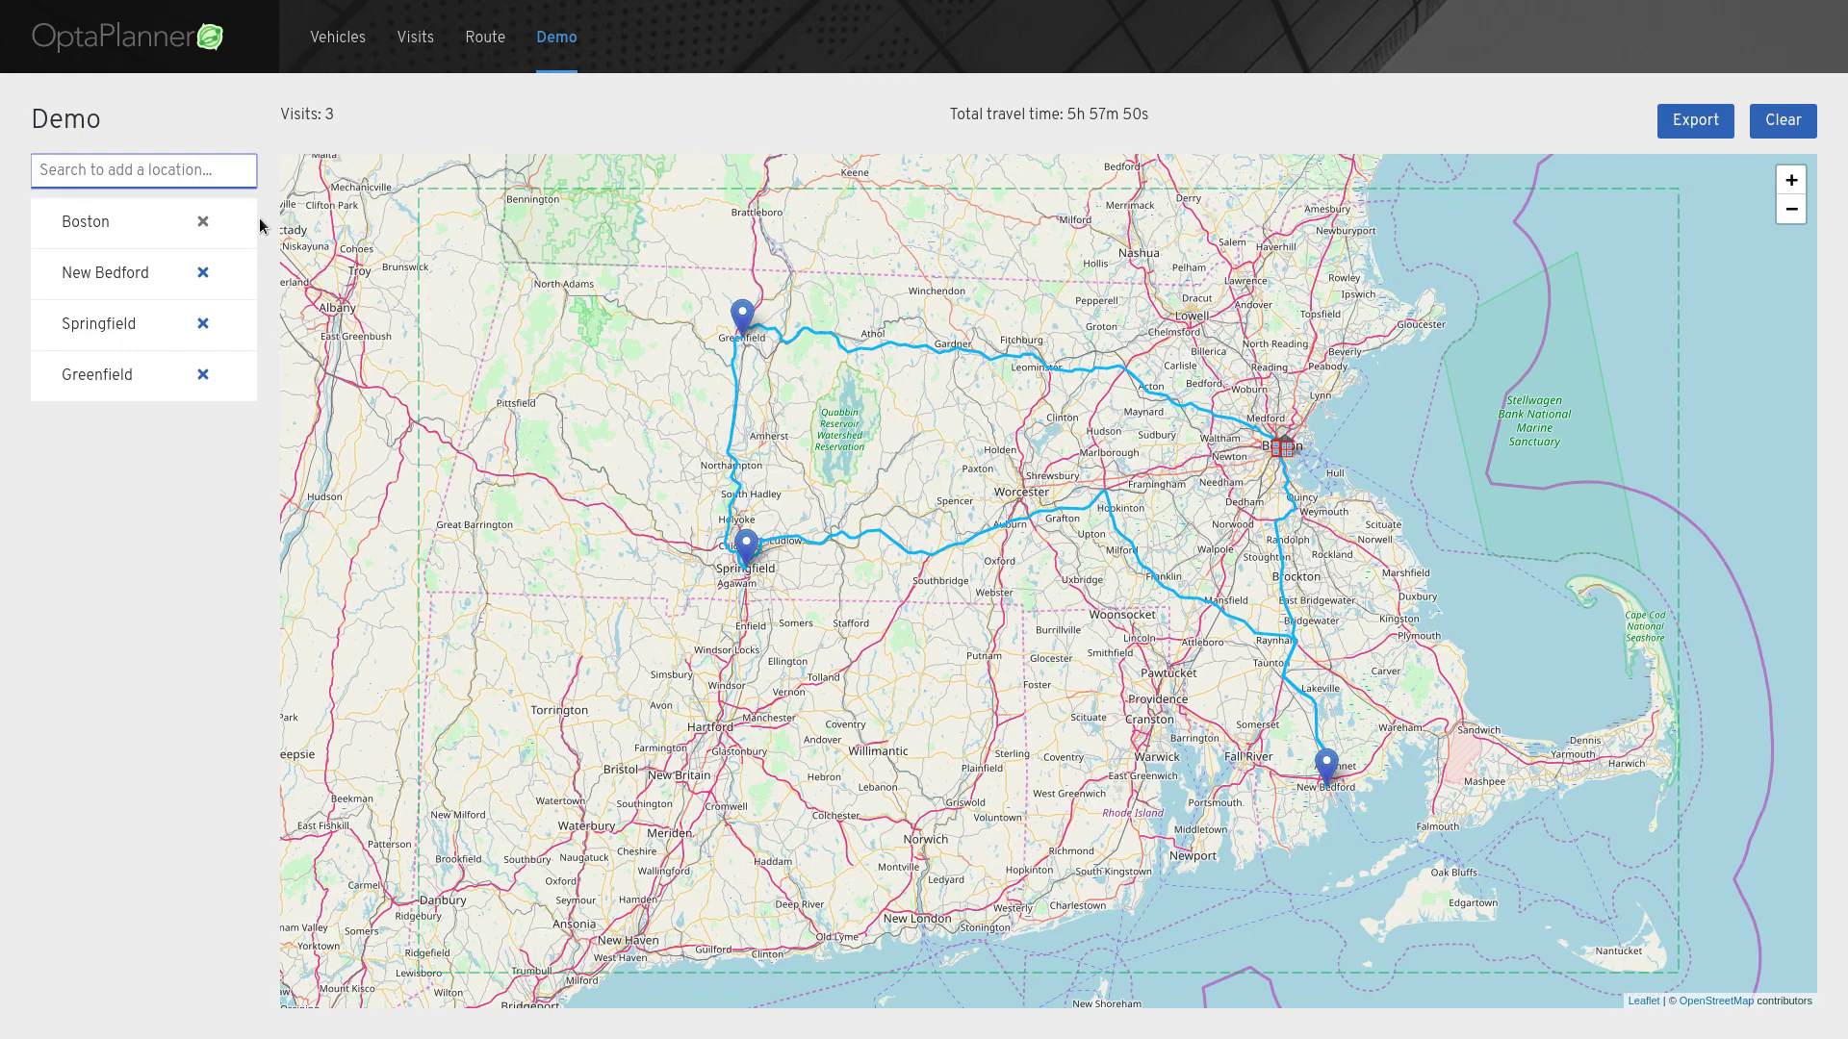
type("milford")
key("Return")
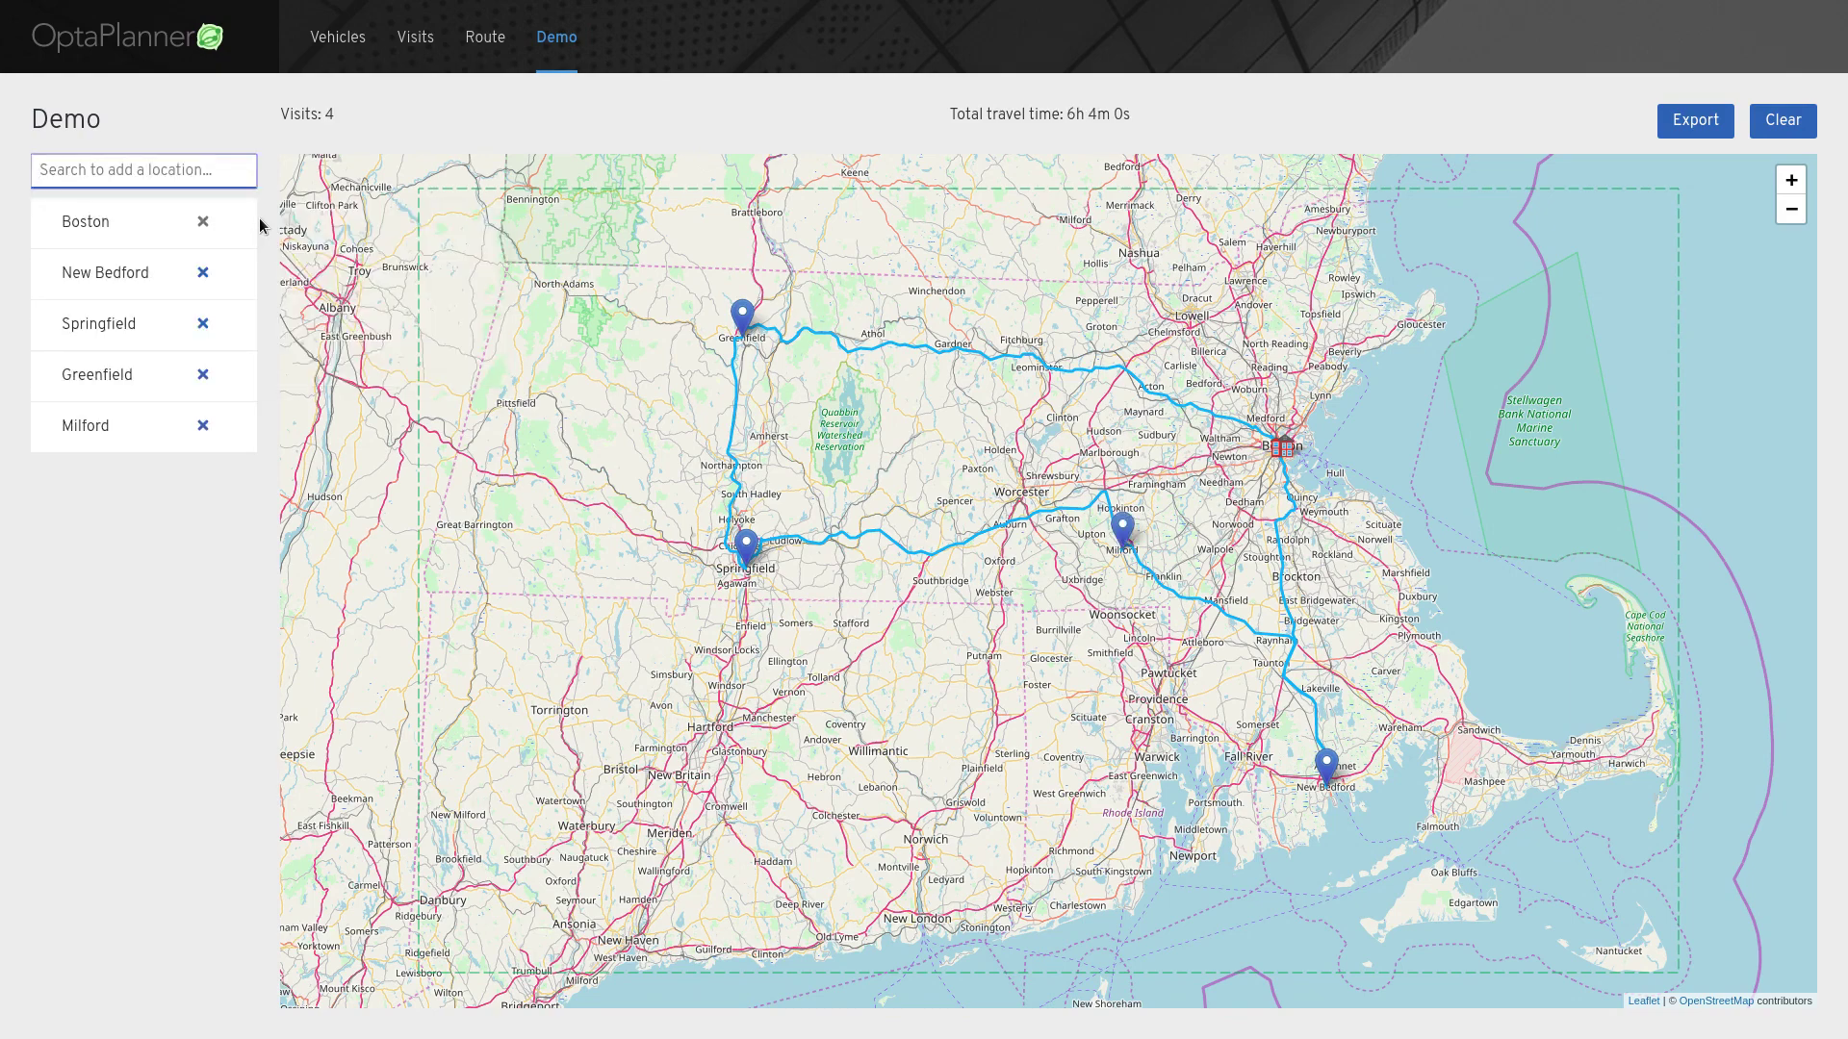
- Add Franklin as a visit, then remove it again
type("franklin")
left_click(258, 221)
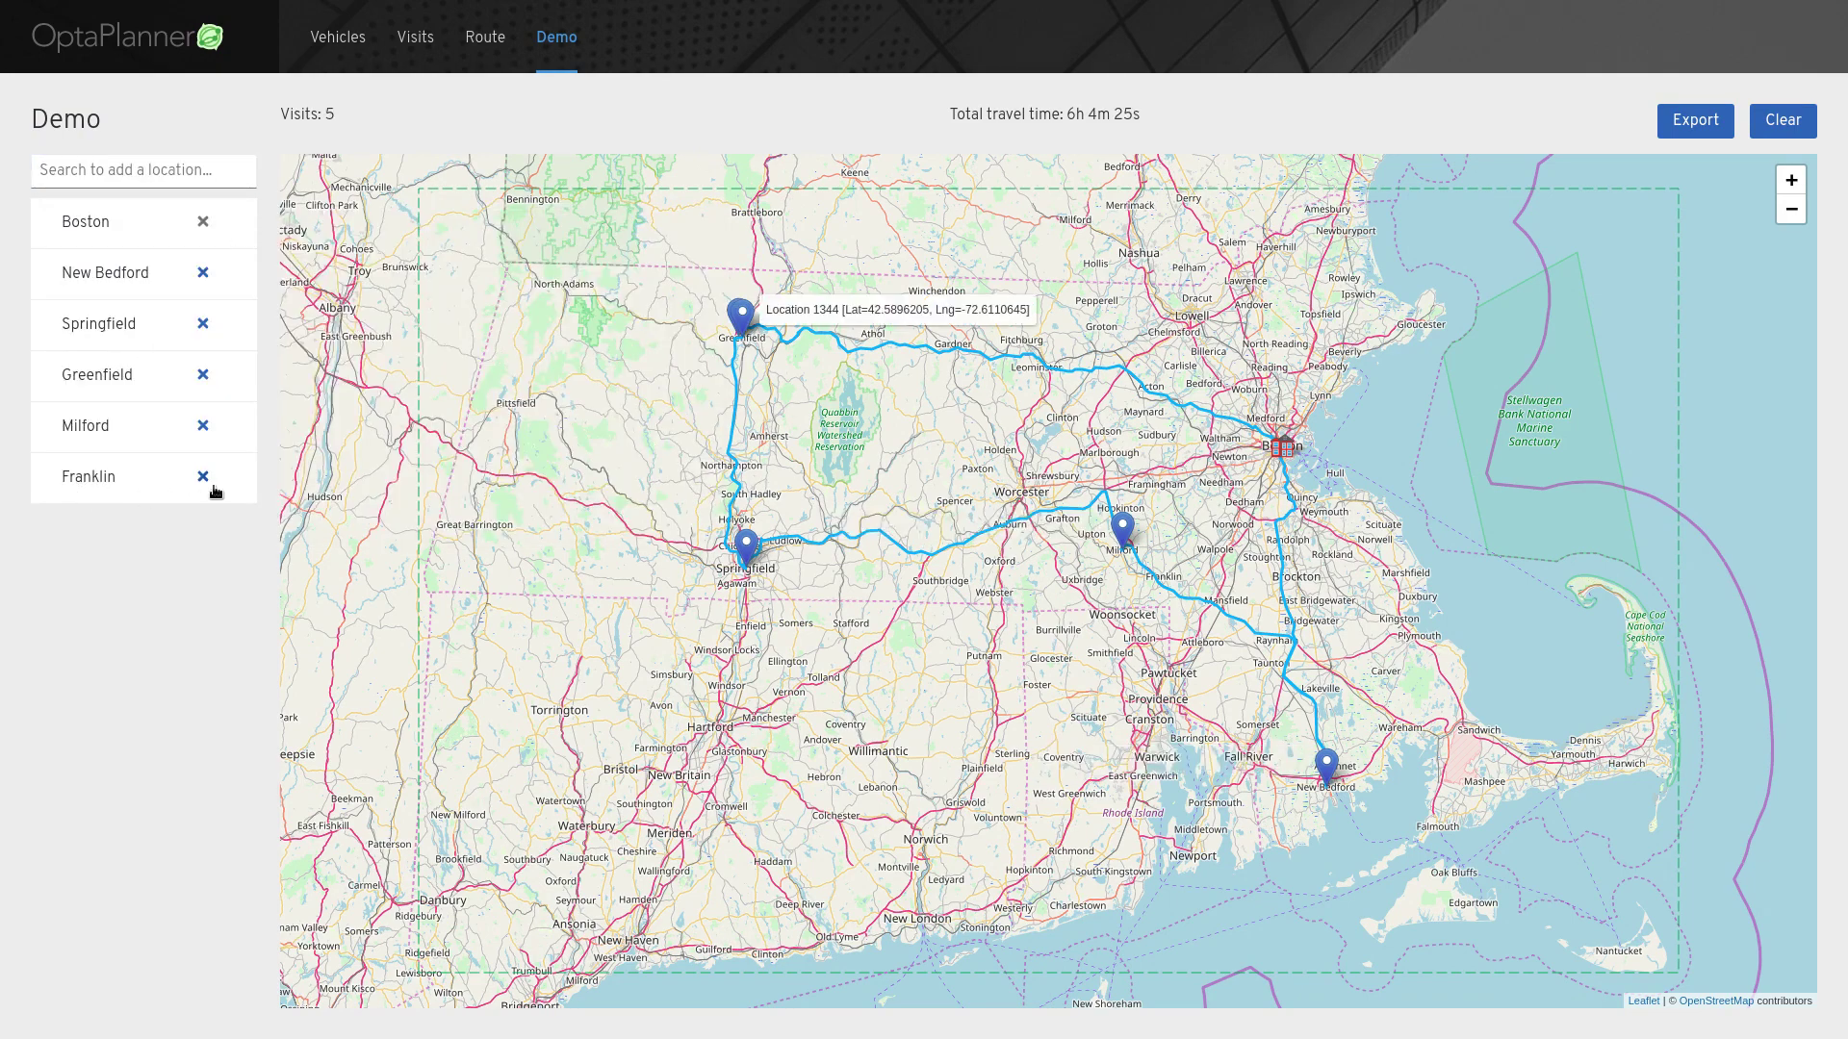
left_click(203, 477)
- Add Franklin, Norfolk County as a visit
left_click(231, 168)
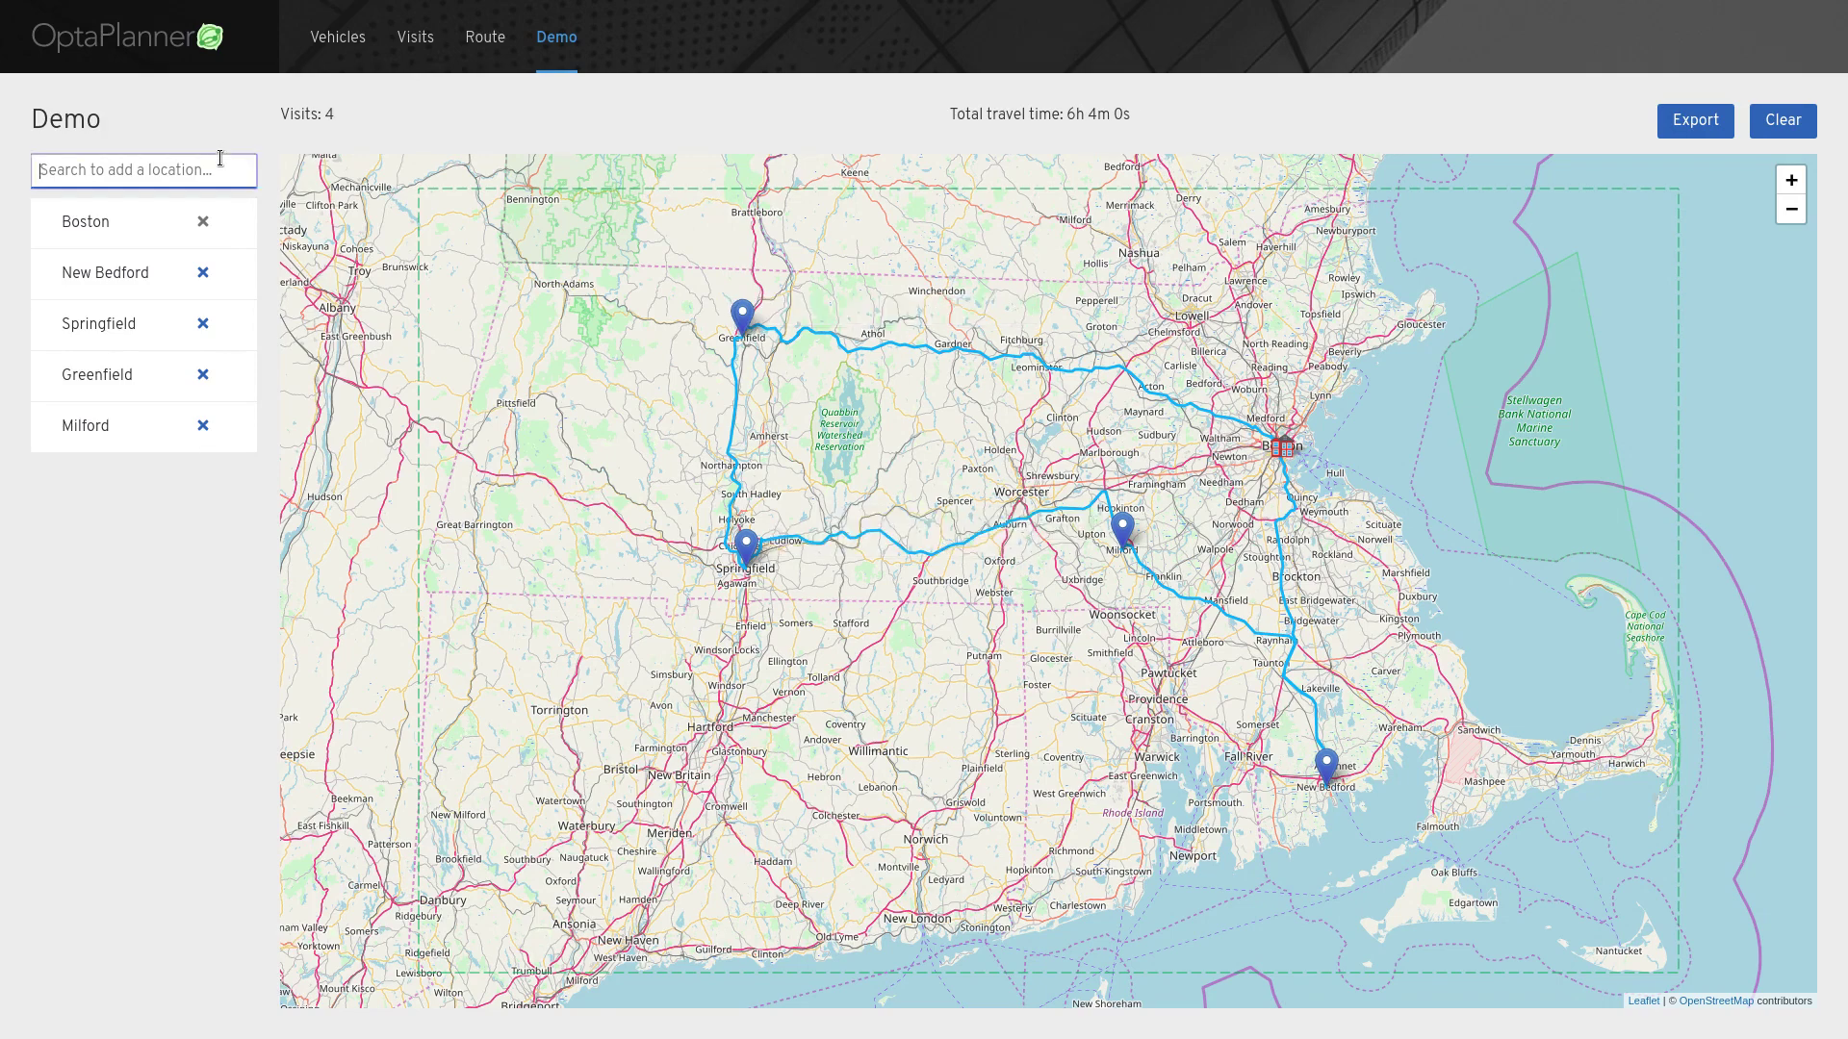
type("franklin")
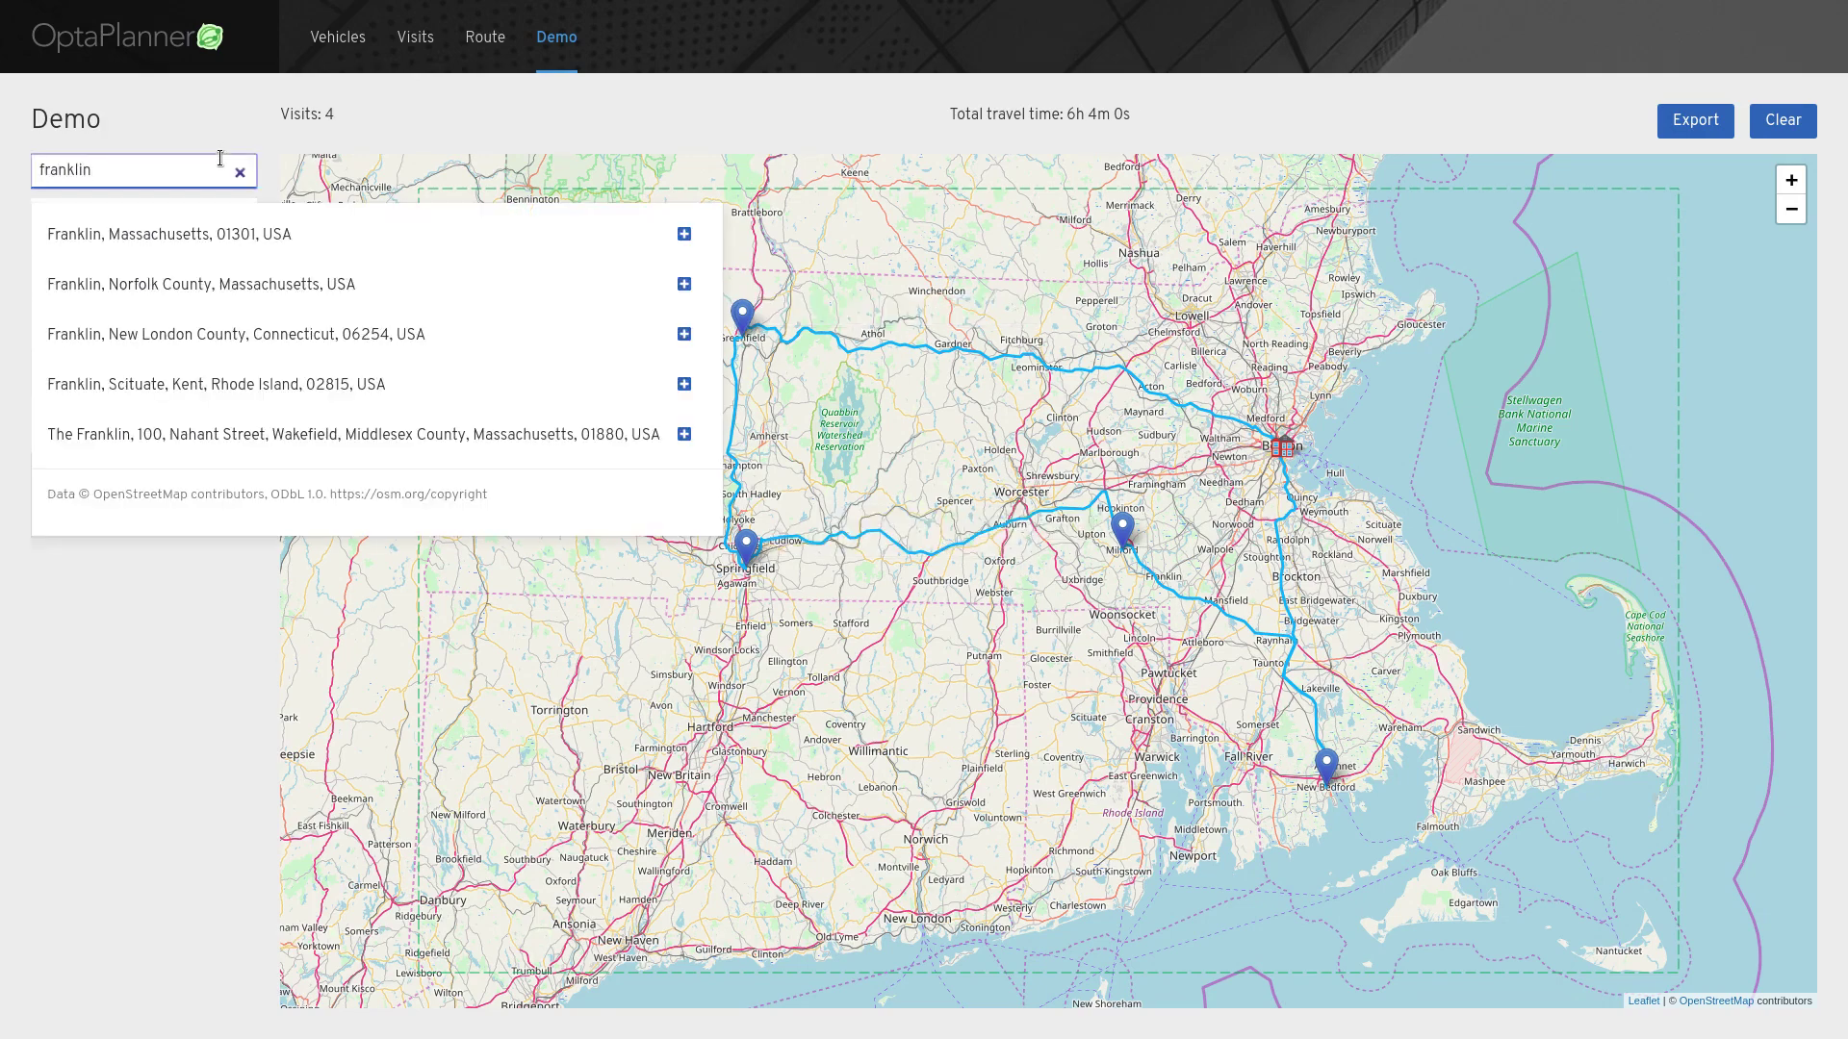
key("Tab")
key("Tab")
key("Return")
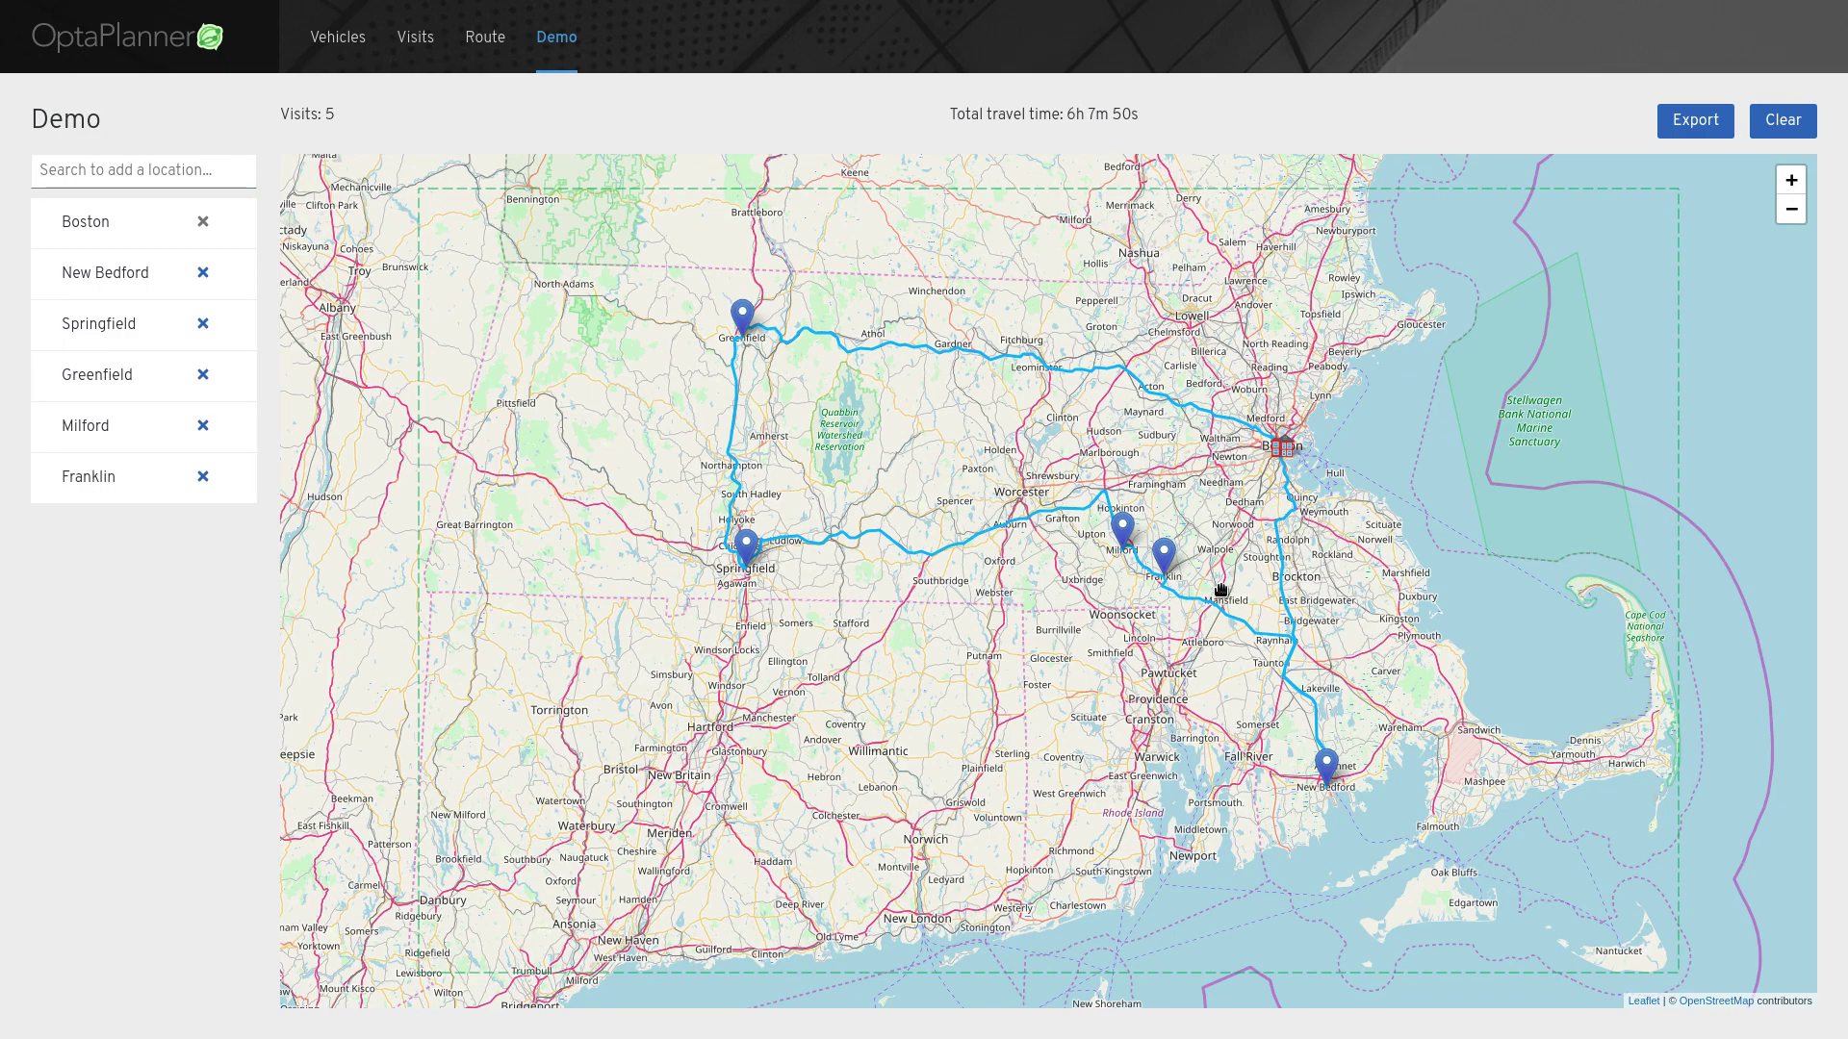
scroll(1217, 587, "up", 1)
left_click_drag(1164, 586, 1076, 747)
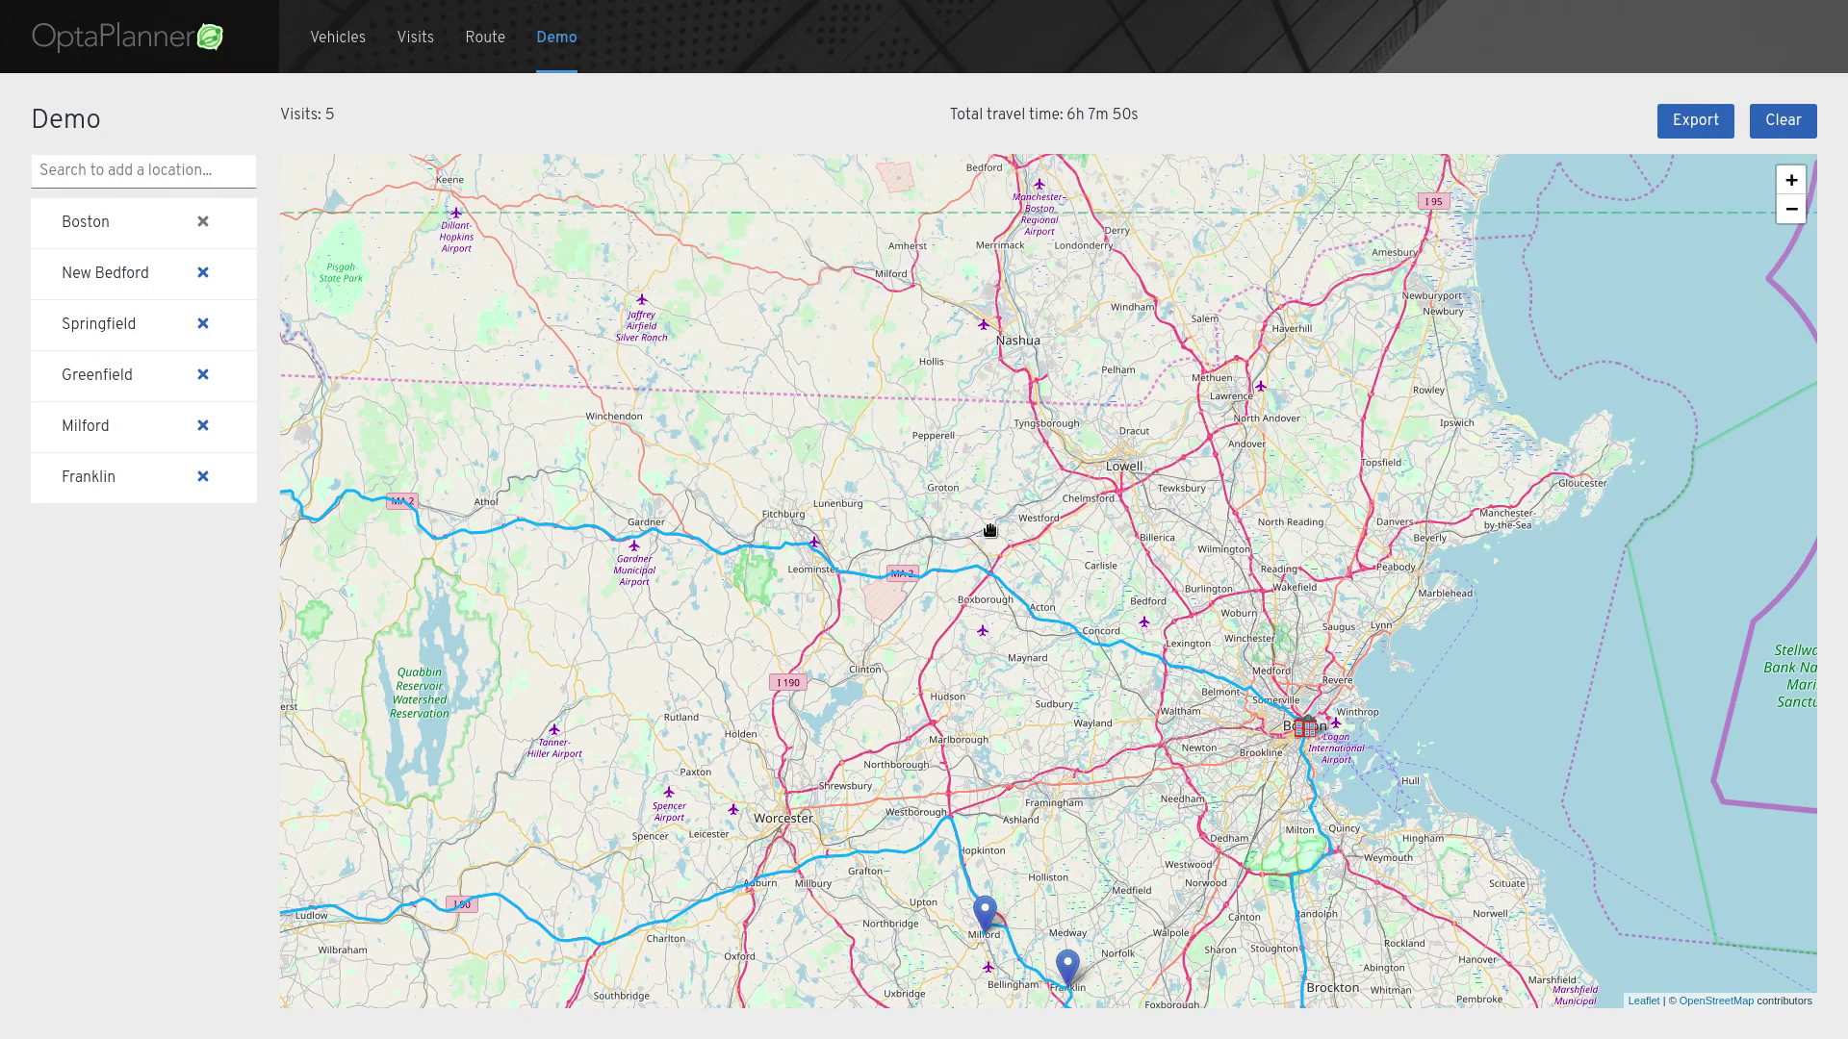
scroll(994, 533, "up", 1)
scroll(999, 551, "up", 1)
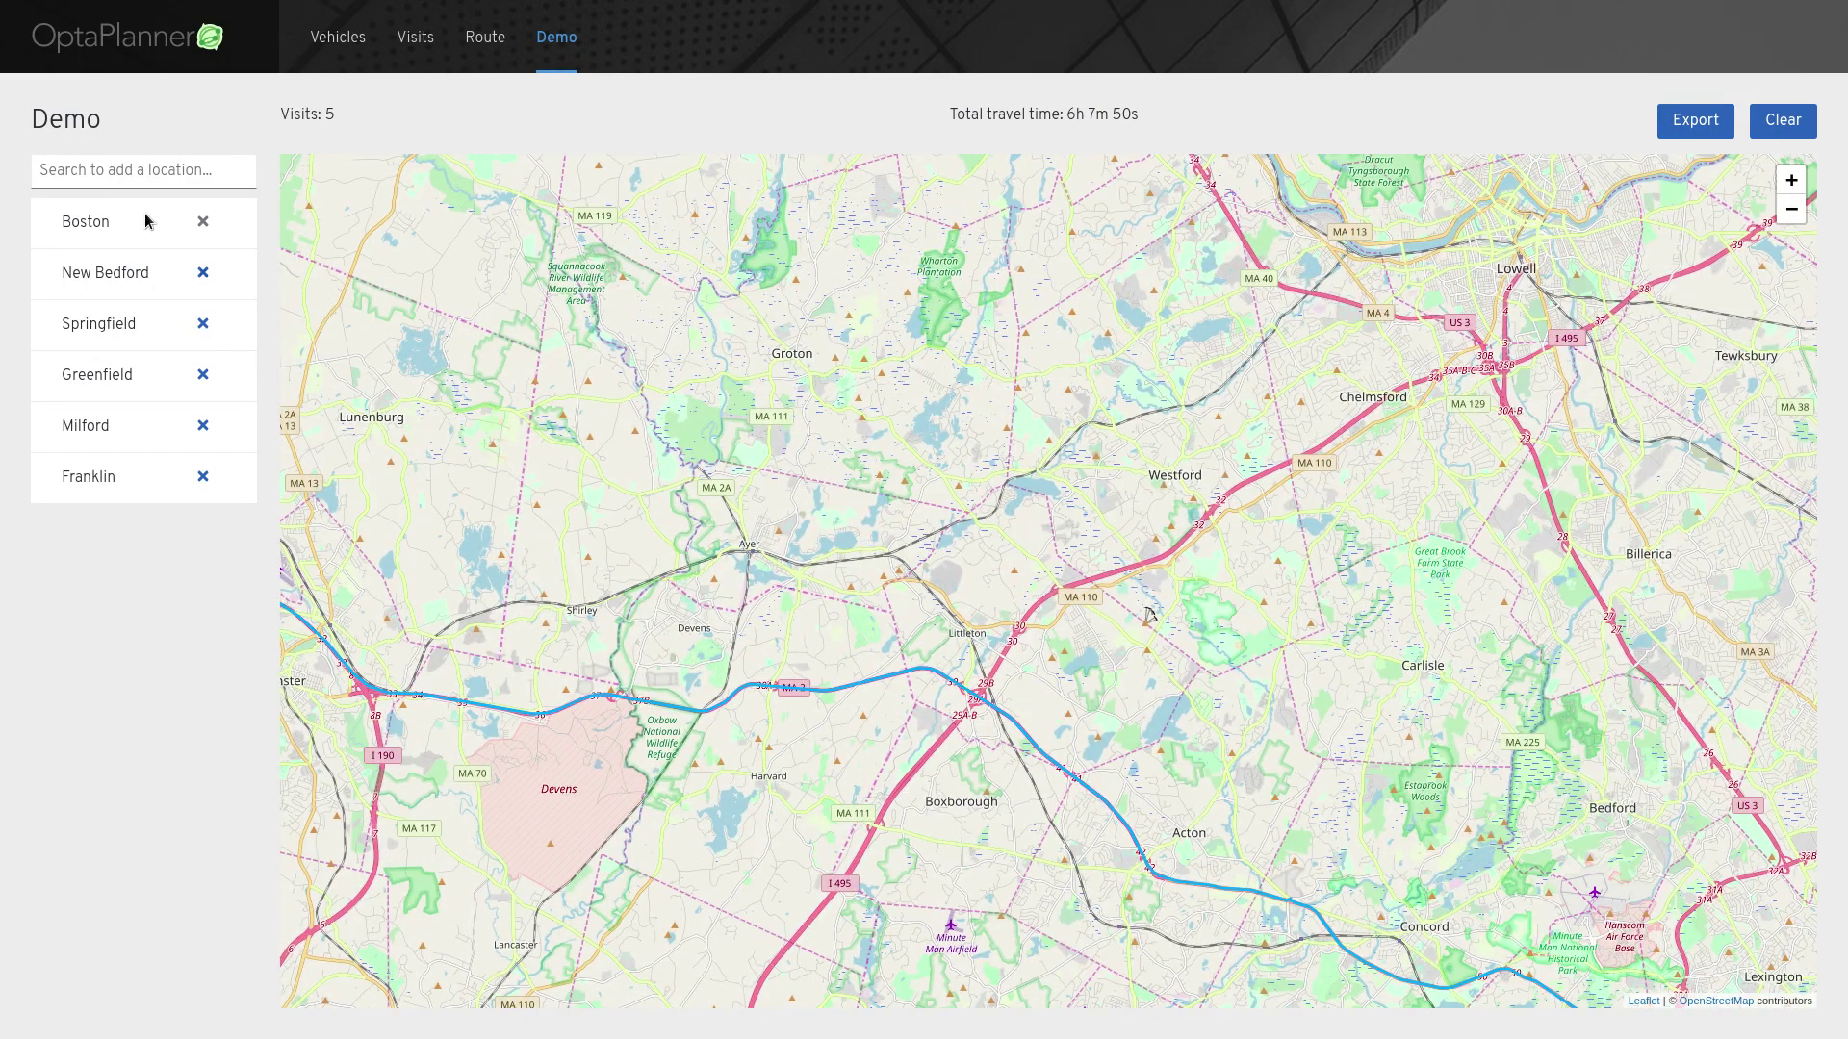
- Add the Red Hat office in Westford as a visit and zoom into Westford
left_click(149, 172)
type("red hat")
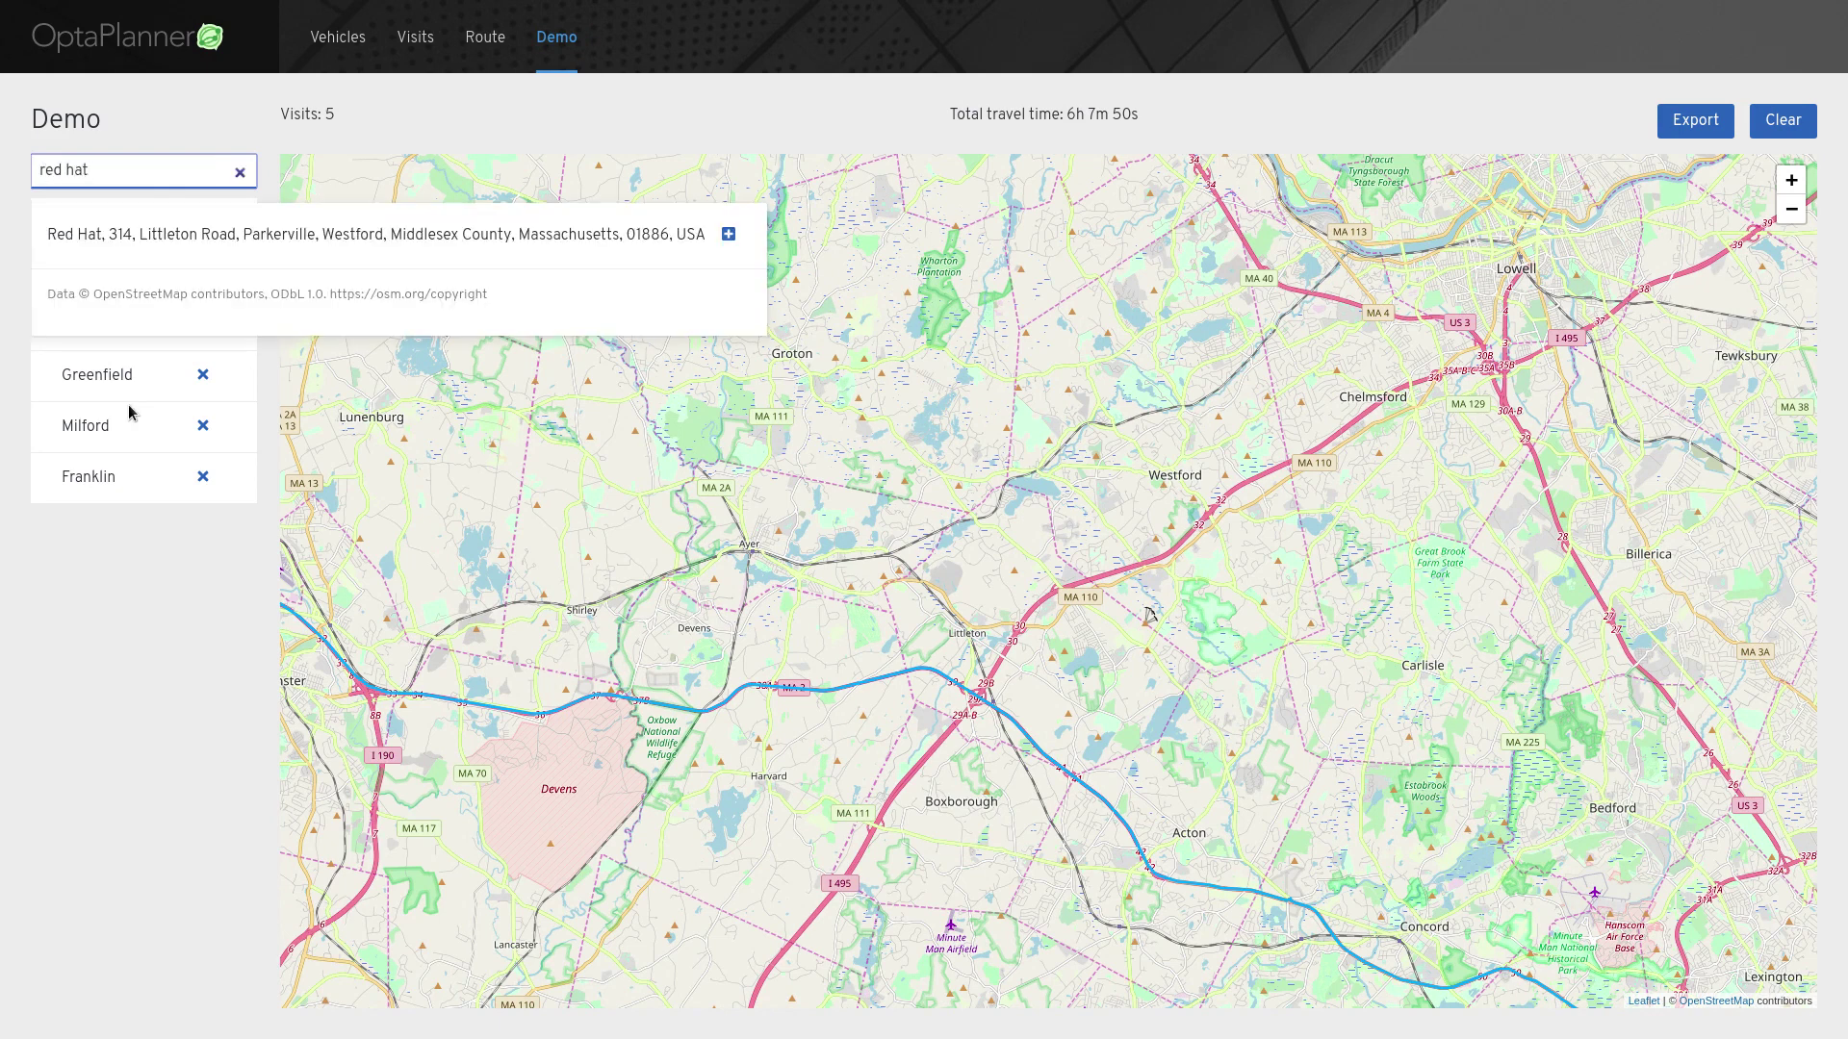
key("Down")
key("Return")
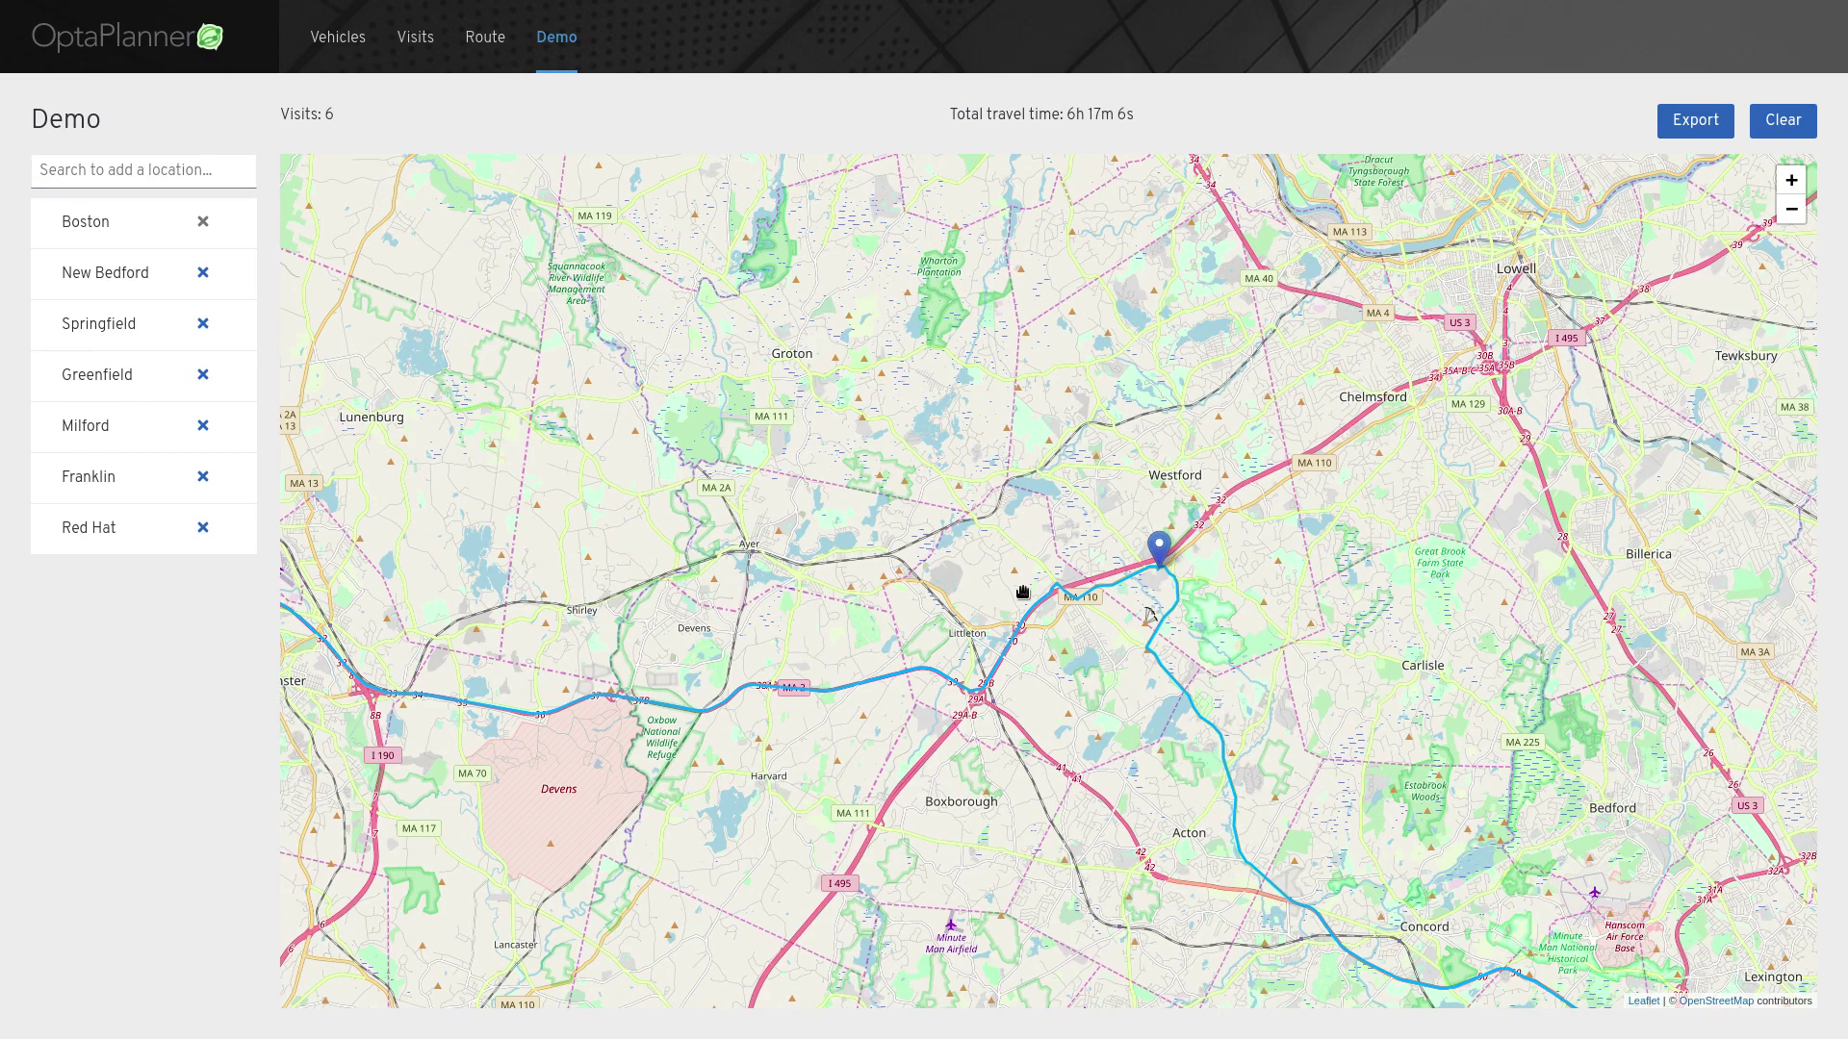
scroll(1151, 590, "up", 1)
scroll(1173, 568, "up", 3)
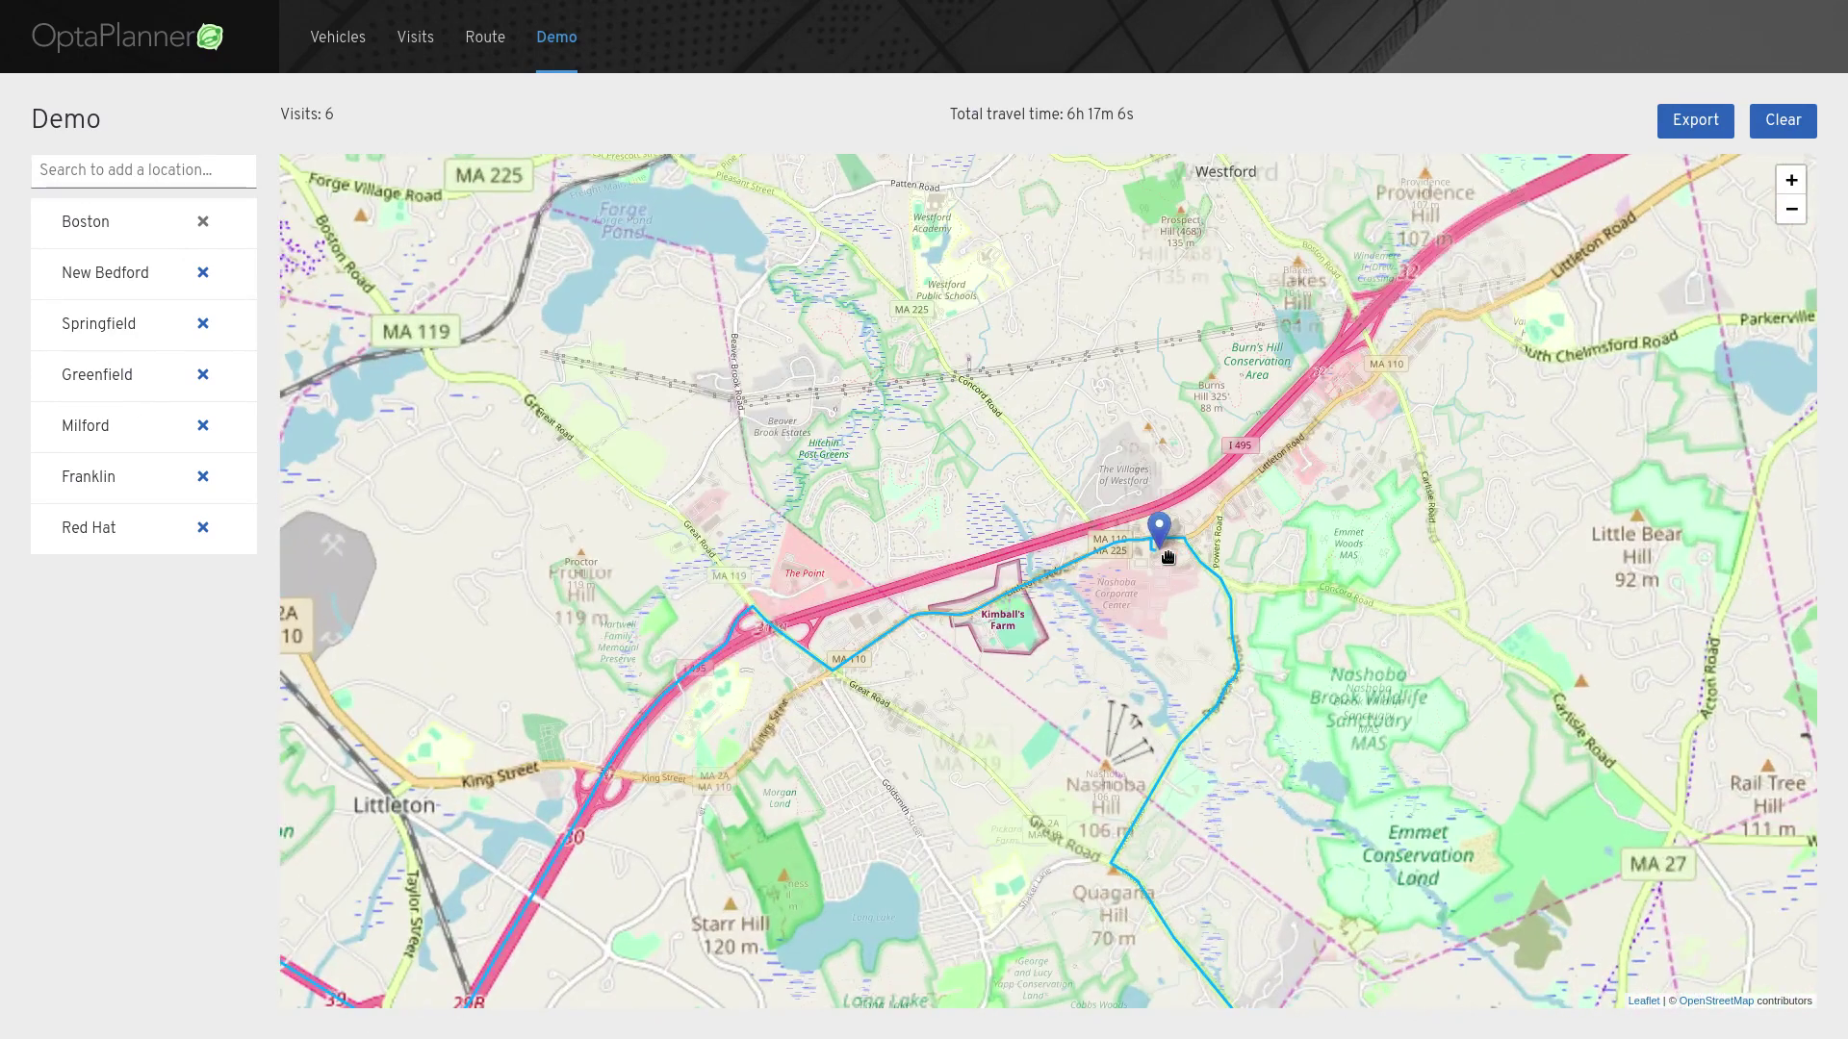
left_click_drag(993, 466, 1034, 496)
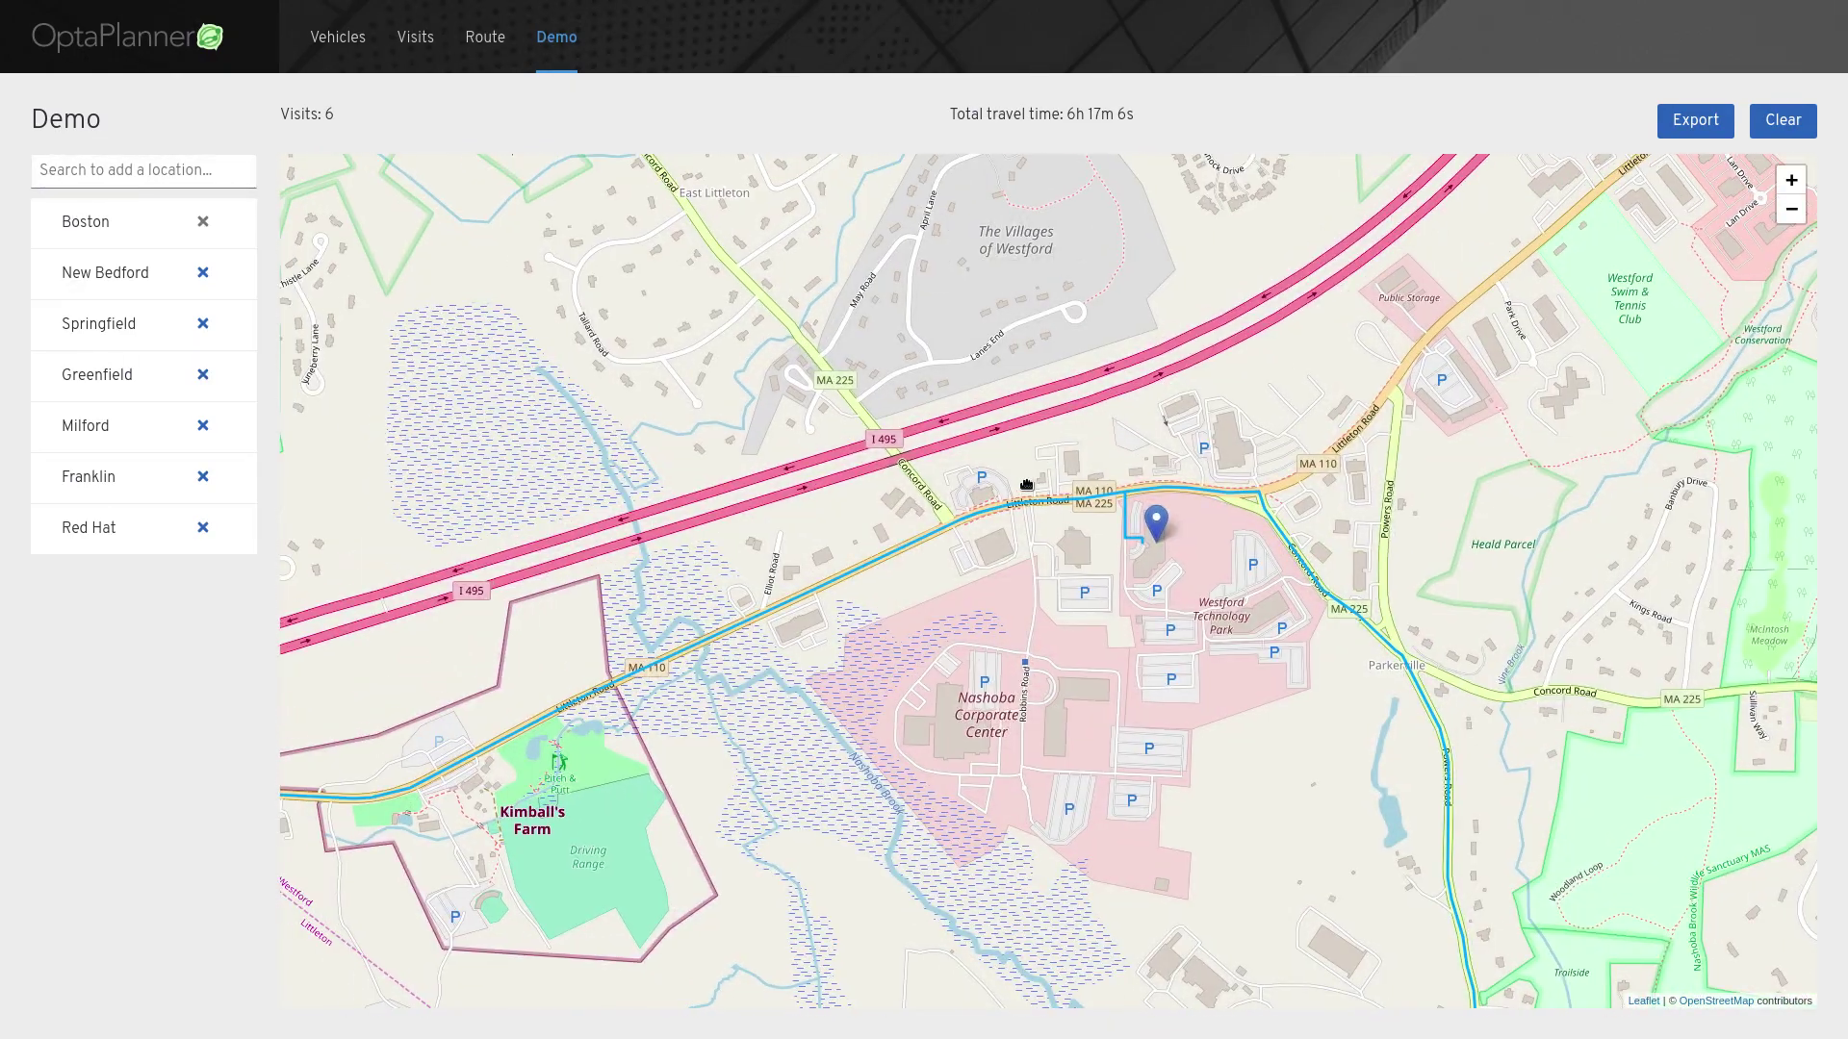
- Search 'restaurants near red hat' and add the Ninety Nine Restaurant as a visit
left_click(146, 175)
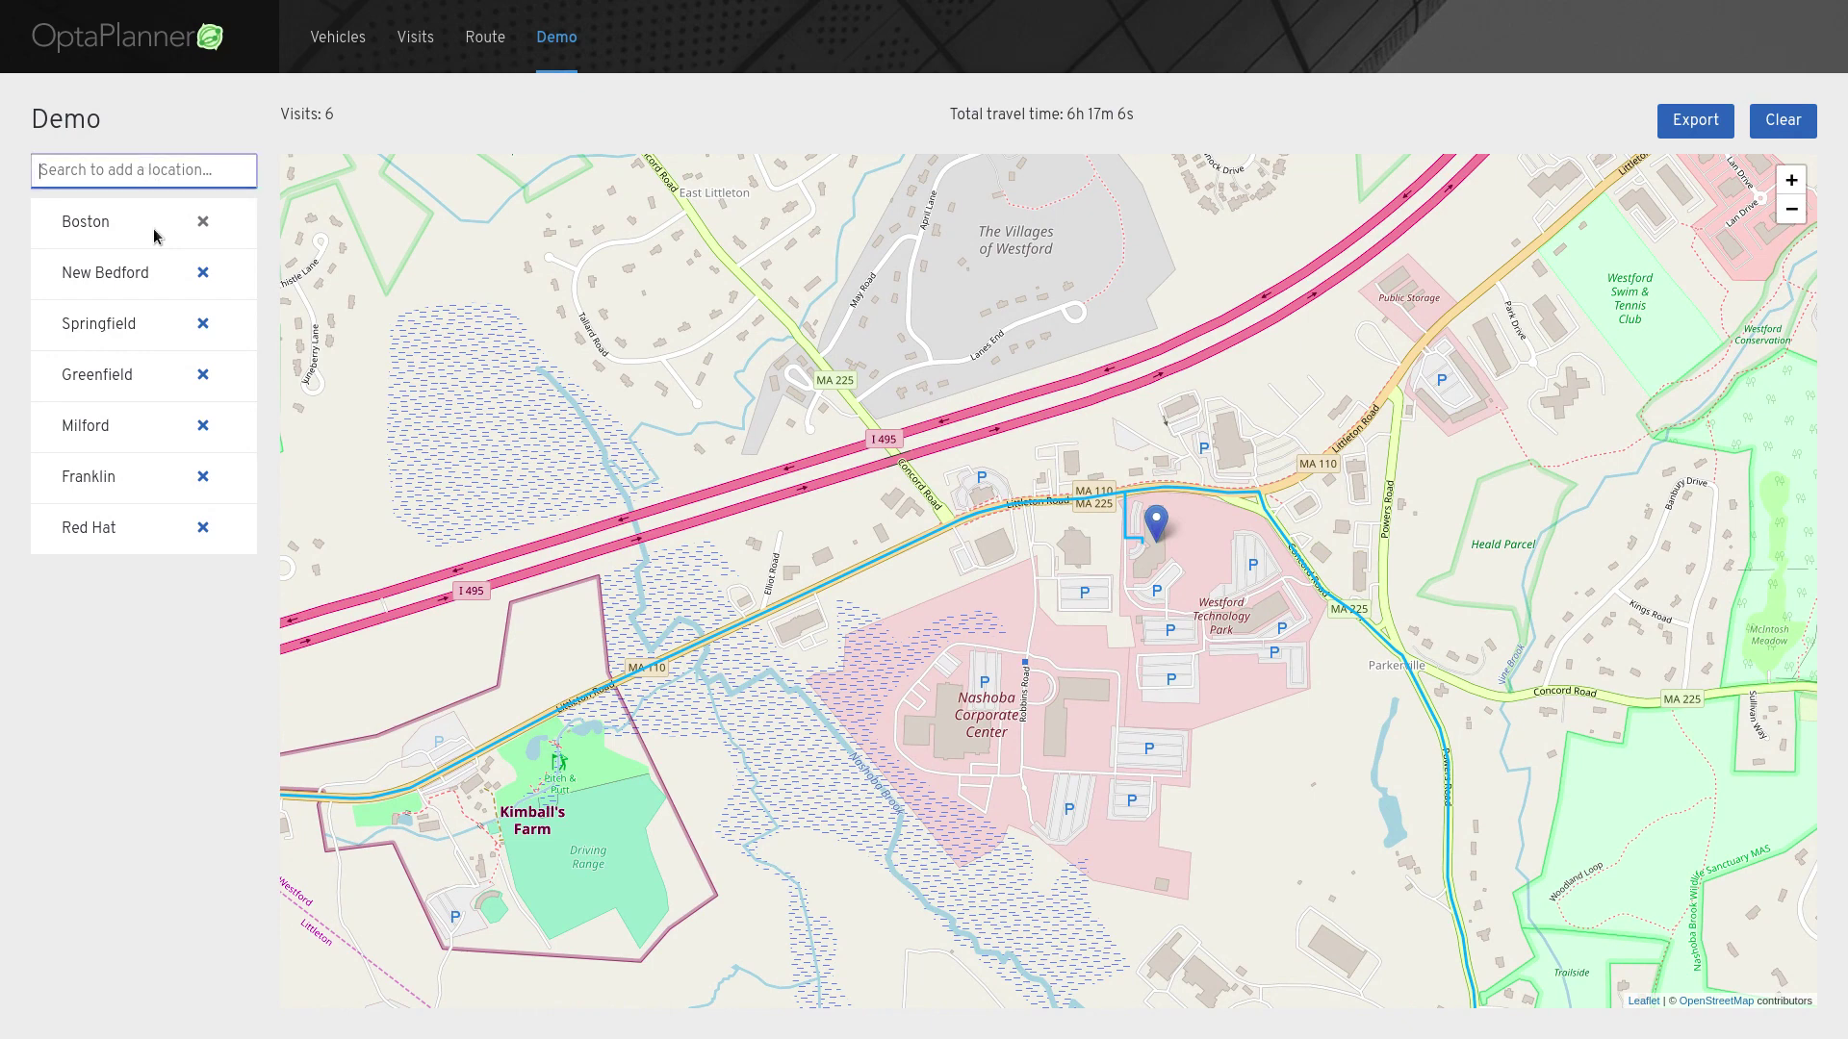
type("restaurants near red hat")
left_click(154, 231)
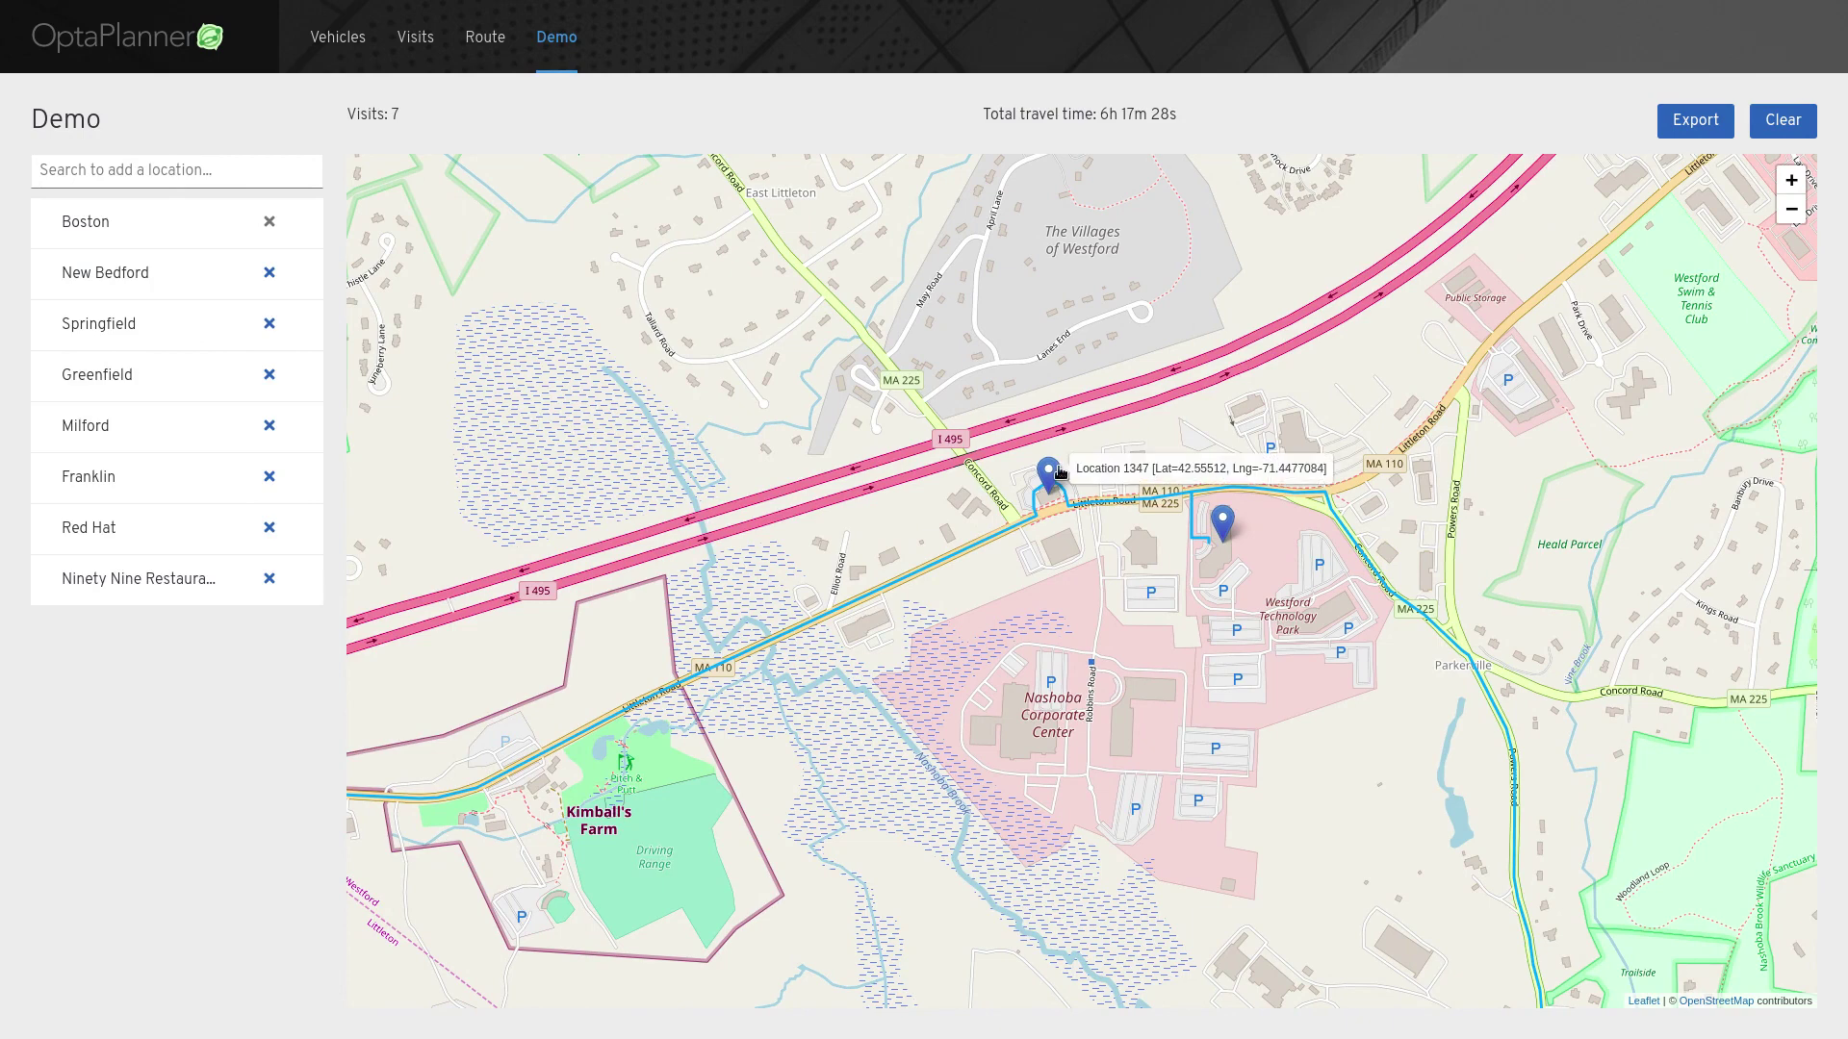
scroll(1051, 470, "up", 3)
scroll(1032, 564, "up", 1)
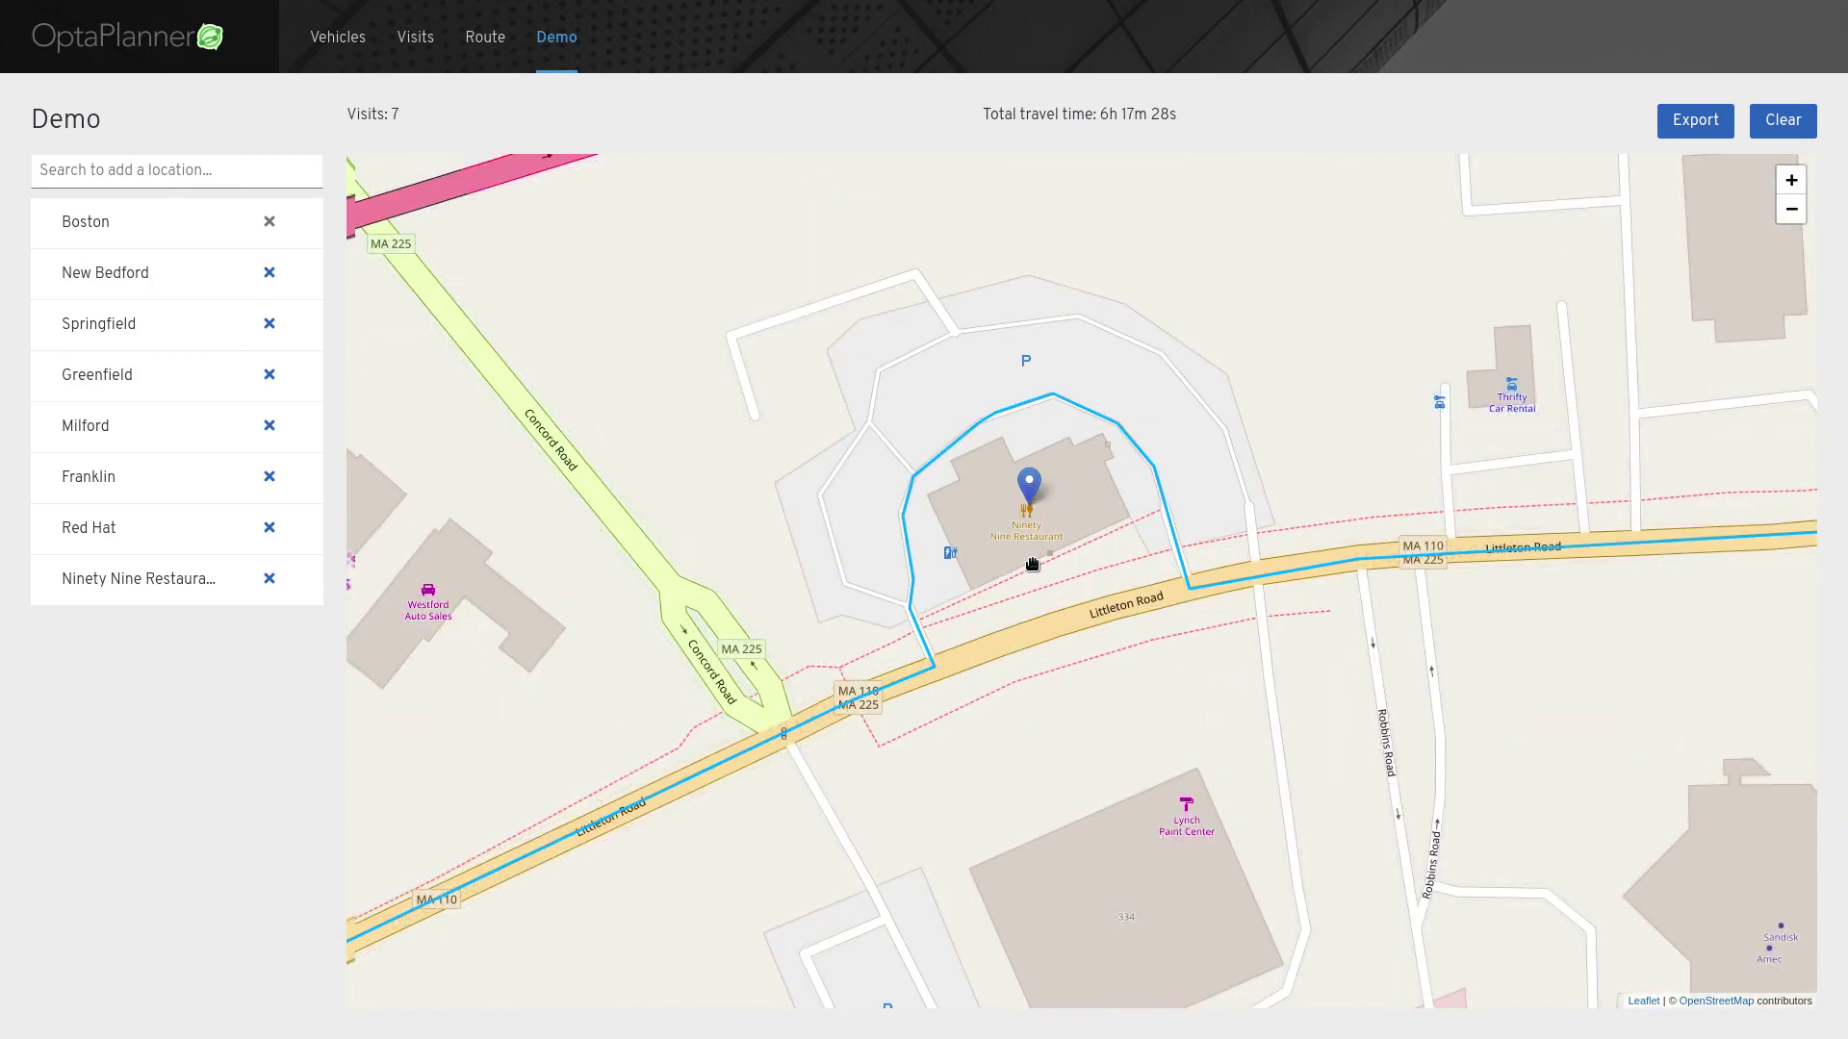
scroll(1031, 564, "up", 1)
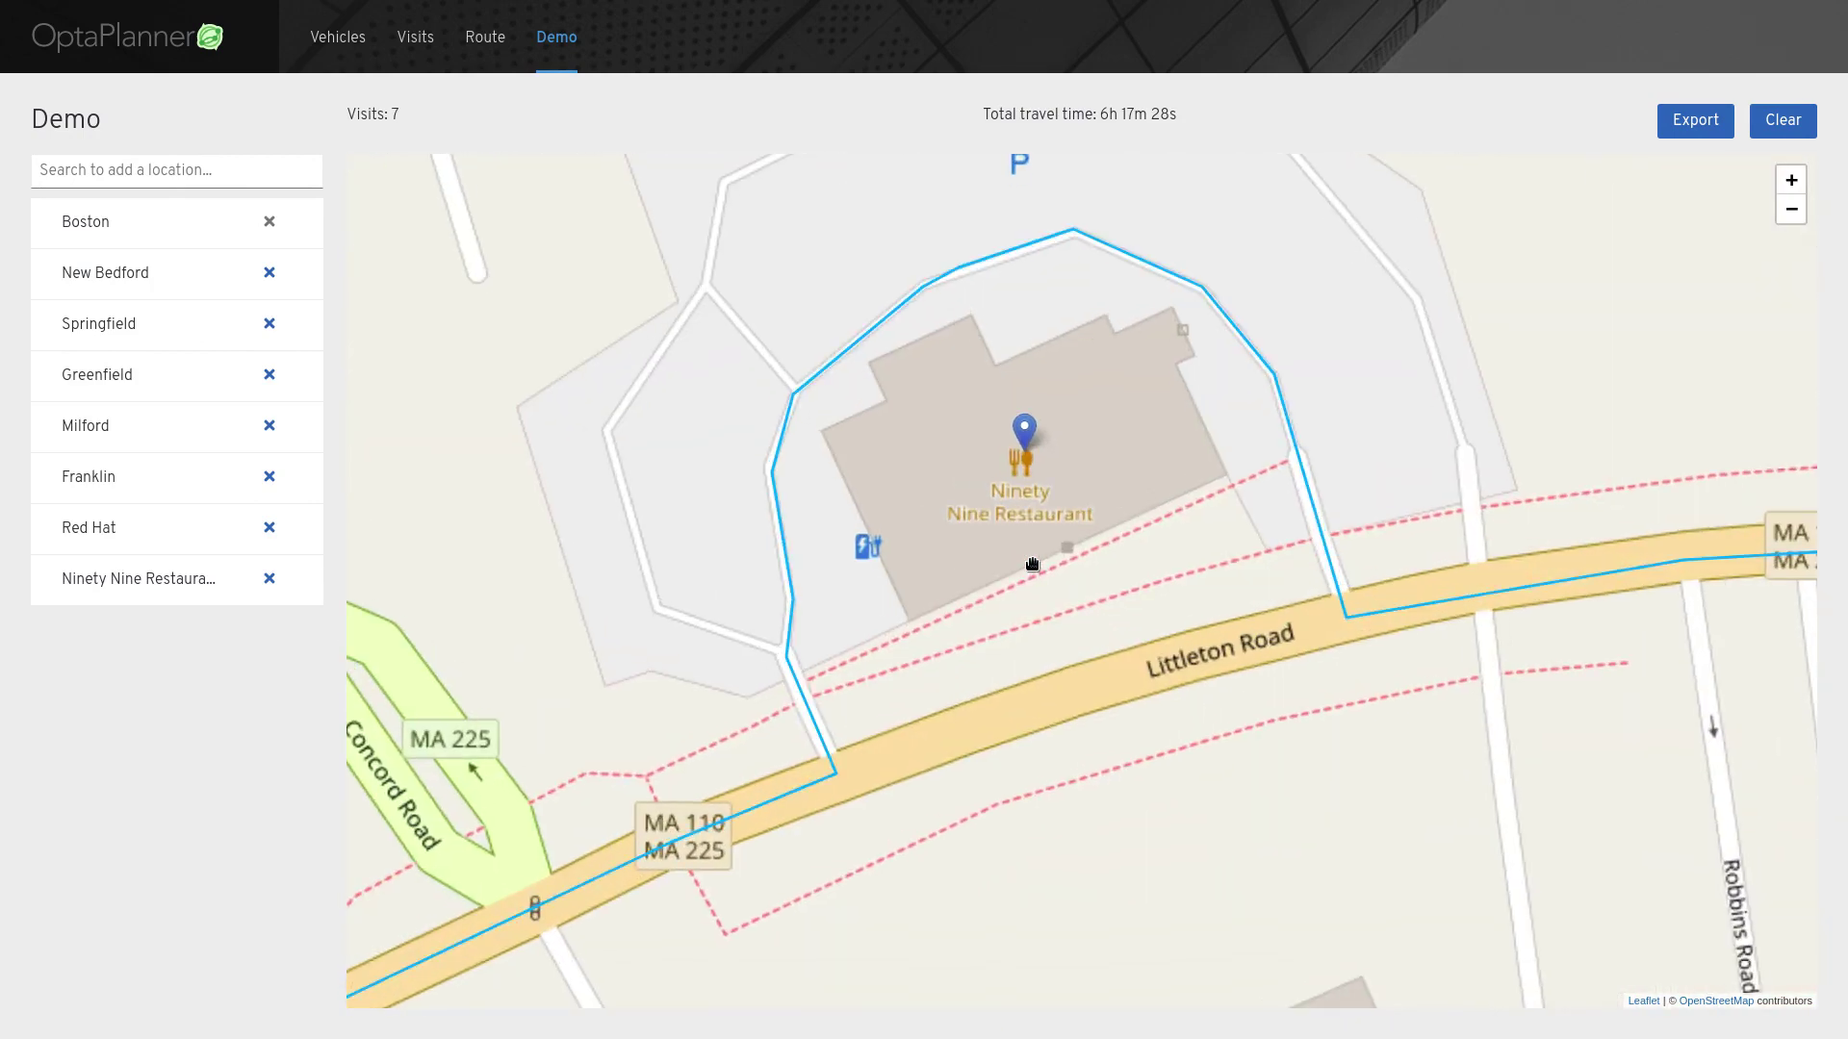
scroll(1032, 564, "down", 4)
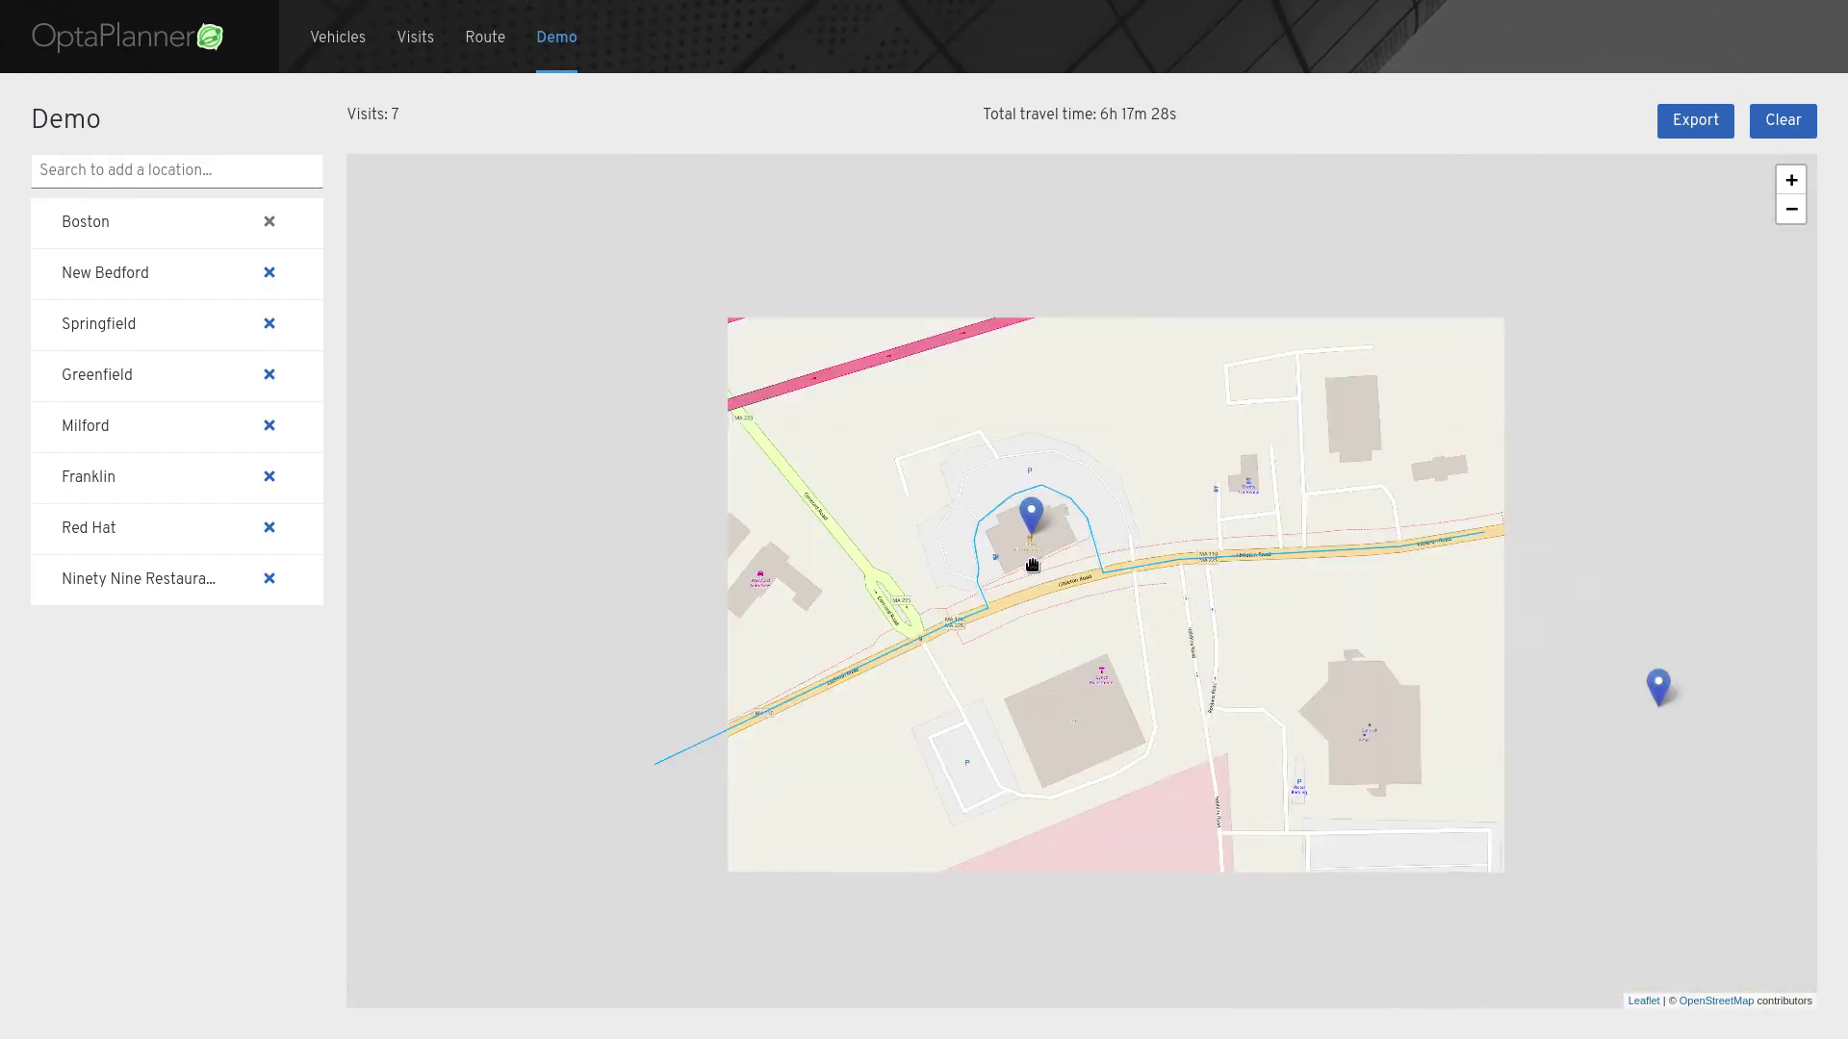
scroll(1031, 589, "down", 6)
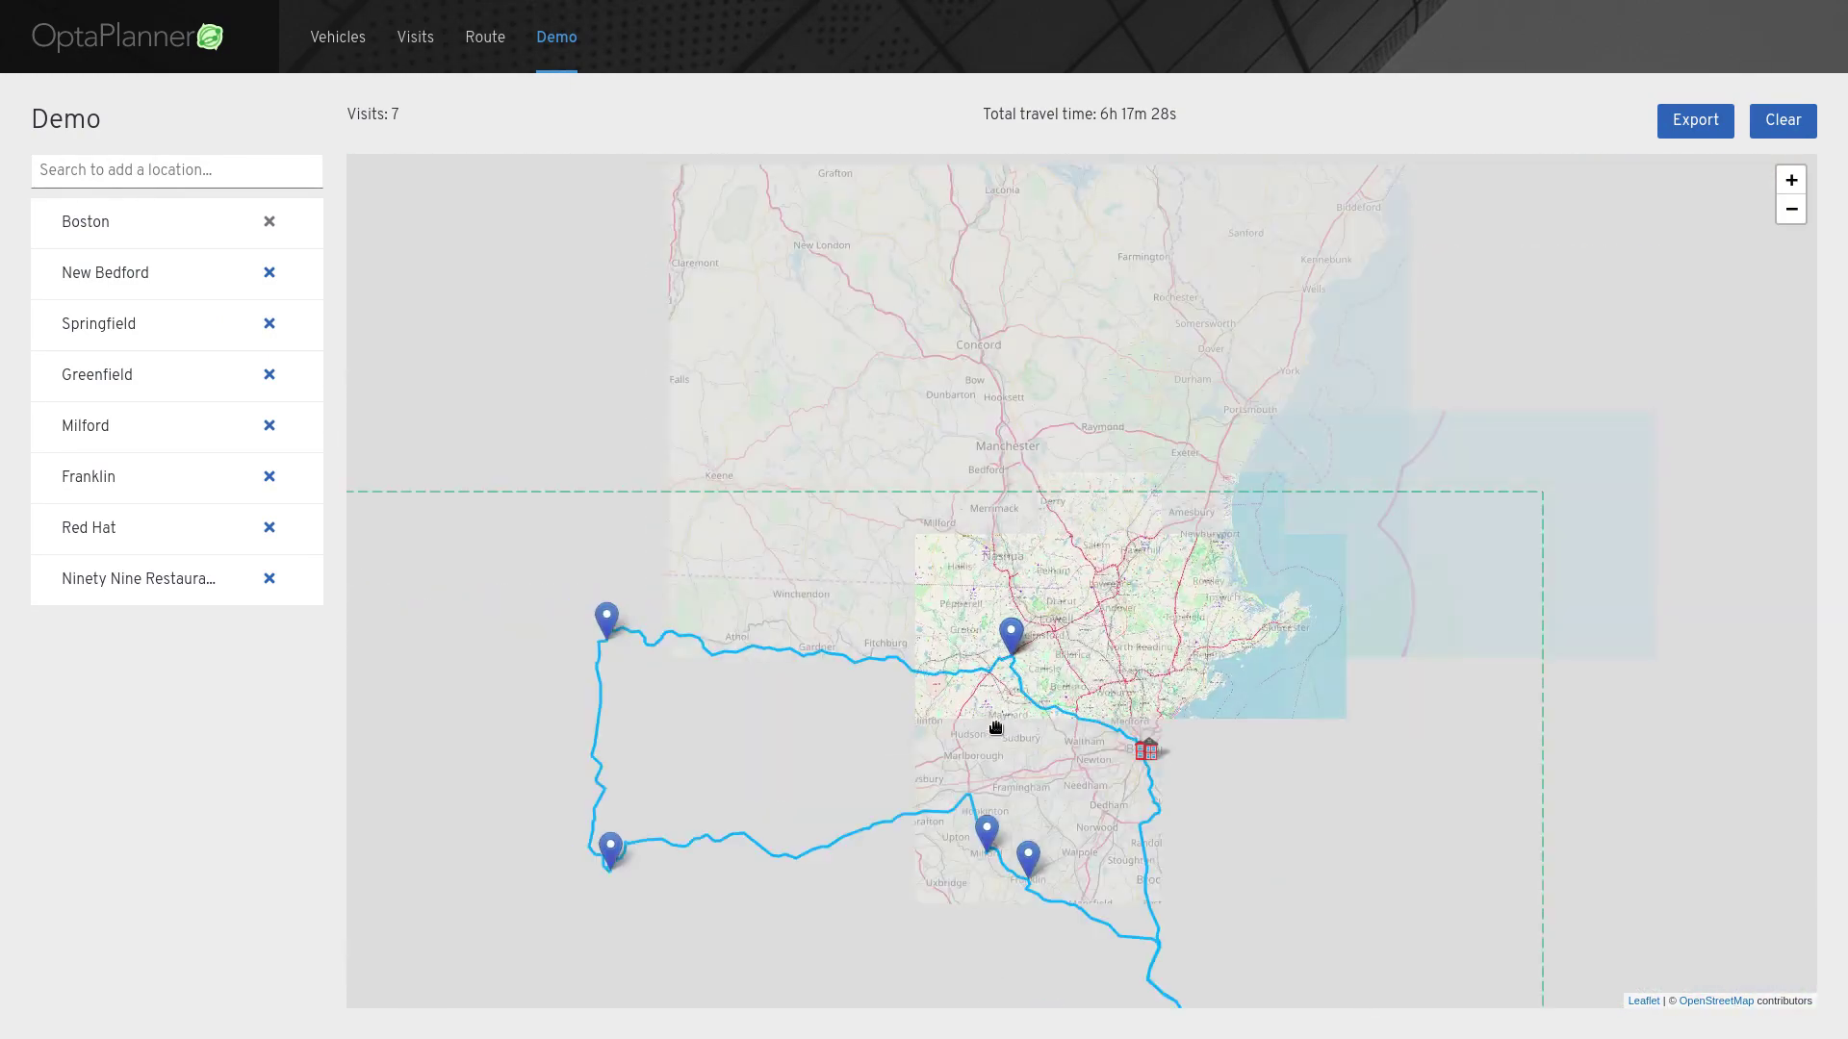
left_click_drag(995, 728, 1014, 568)
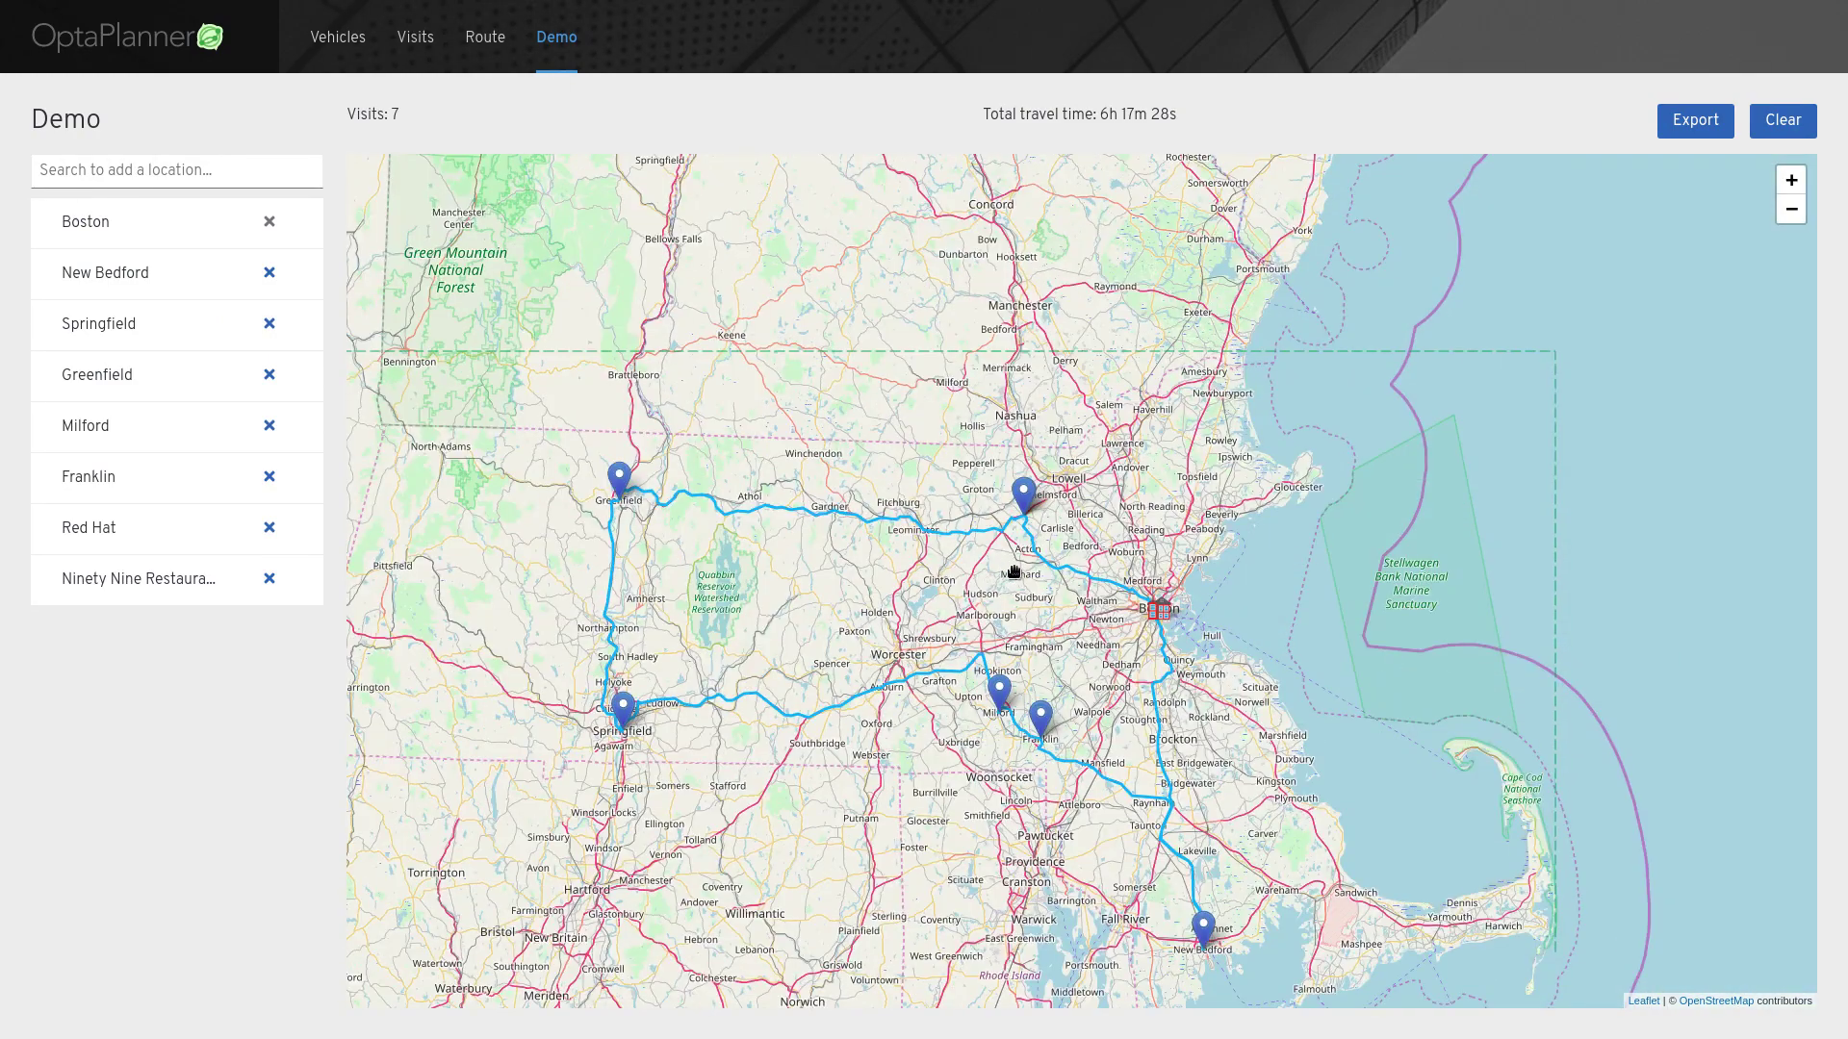
scroll(1159, 390, "up", 1)
- Add map visits near Lawrence, Haverhill, Amesbury, Newburyport and Fitchburg
left_click(1185, 365)
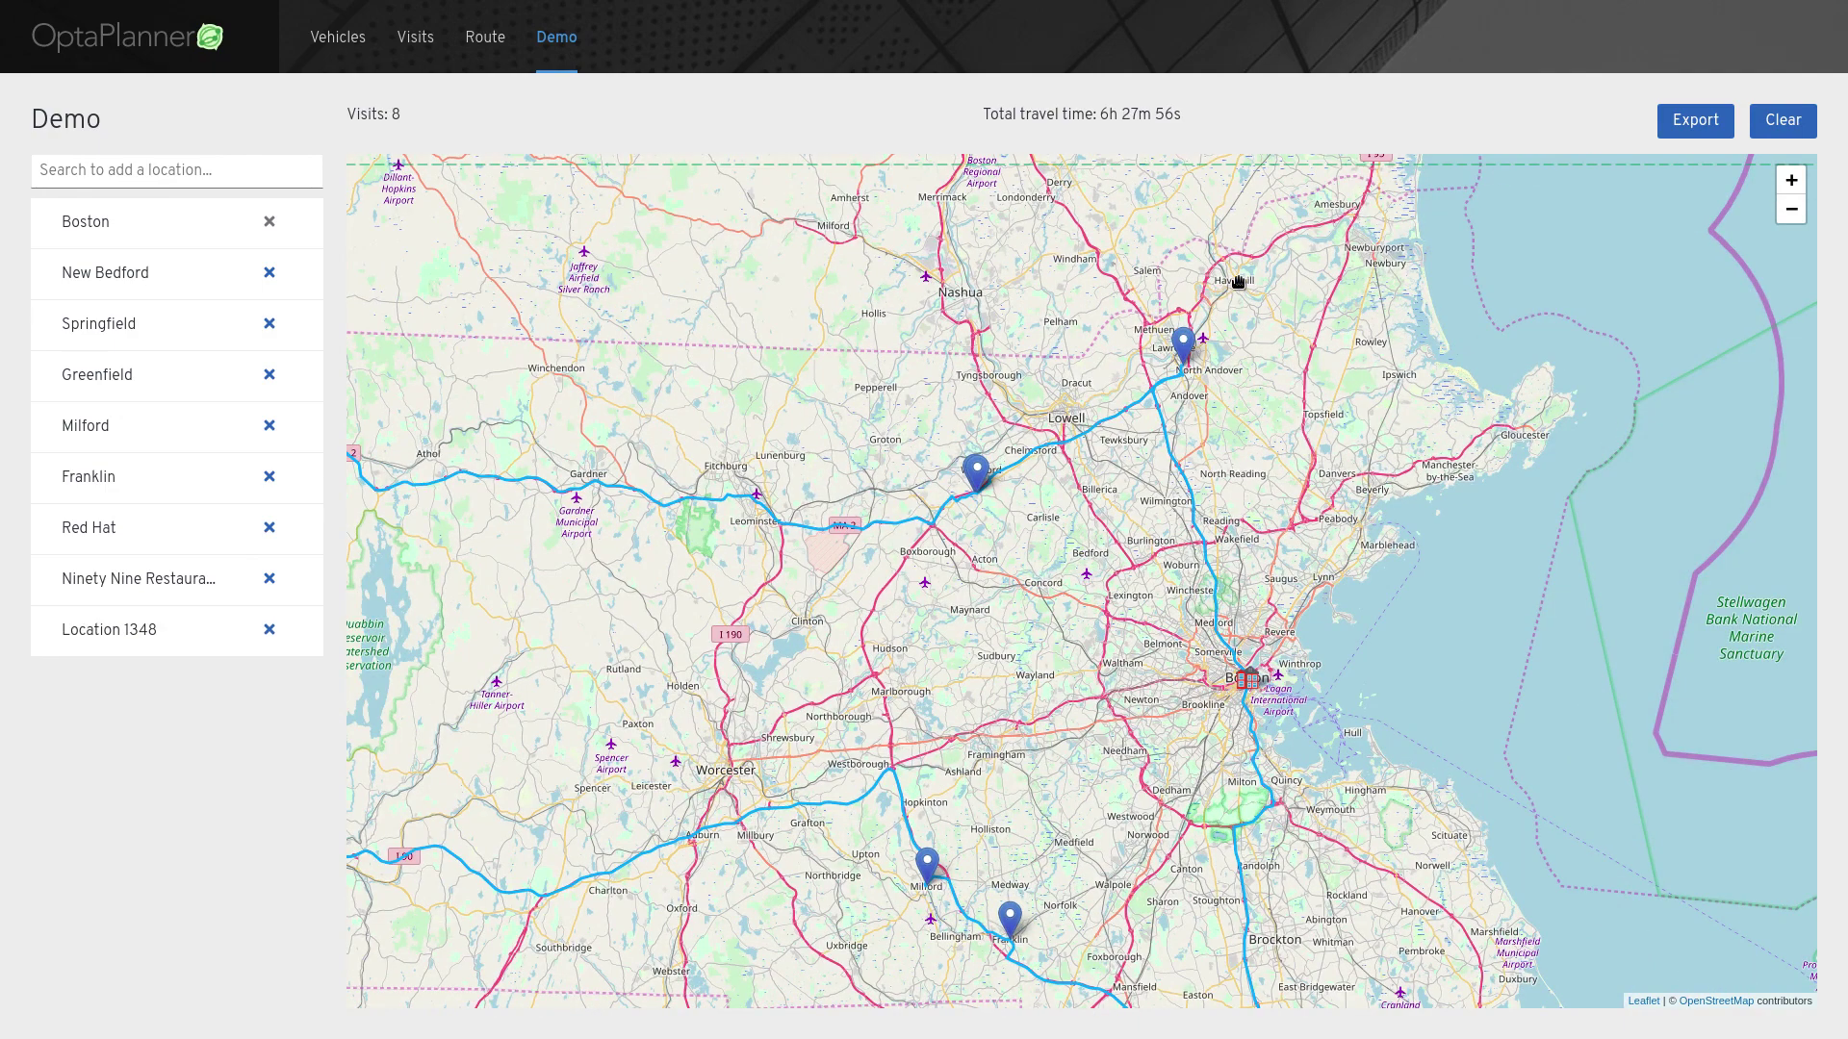
left_click(1239, 278)
left_click(1355, 223)
left_click(1377, 252)
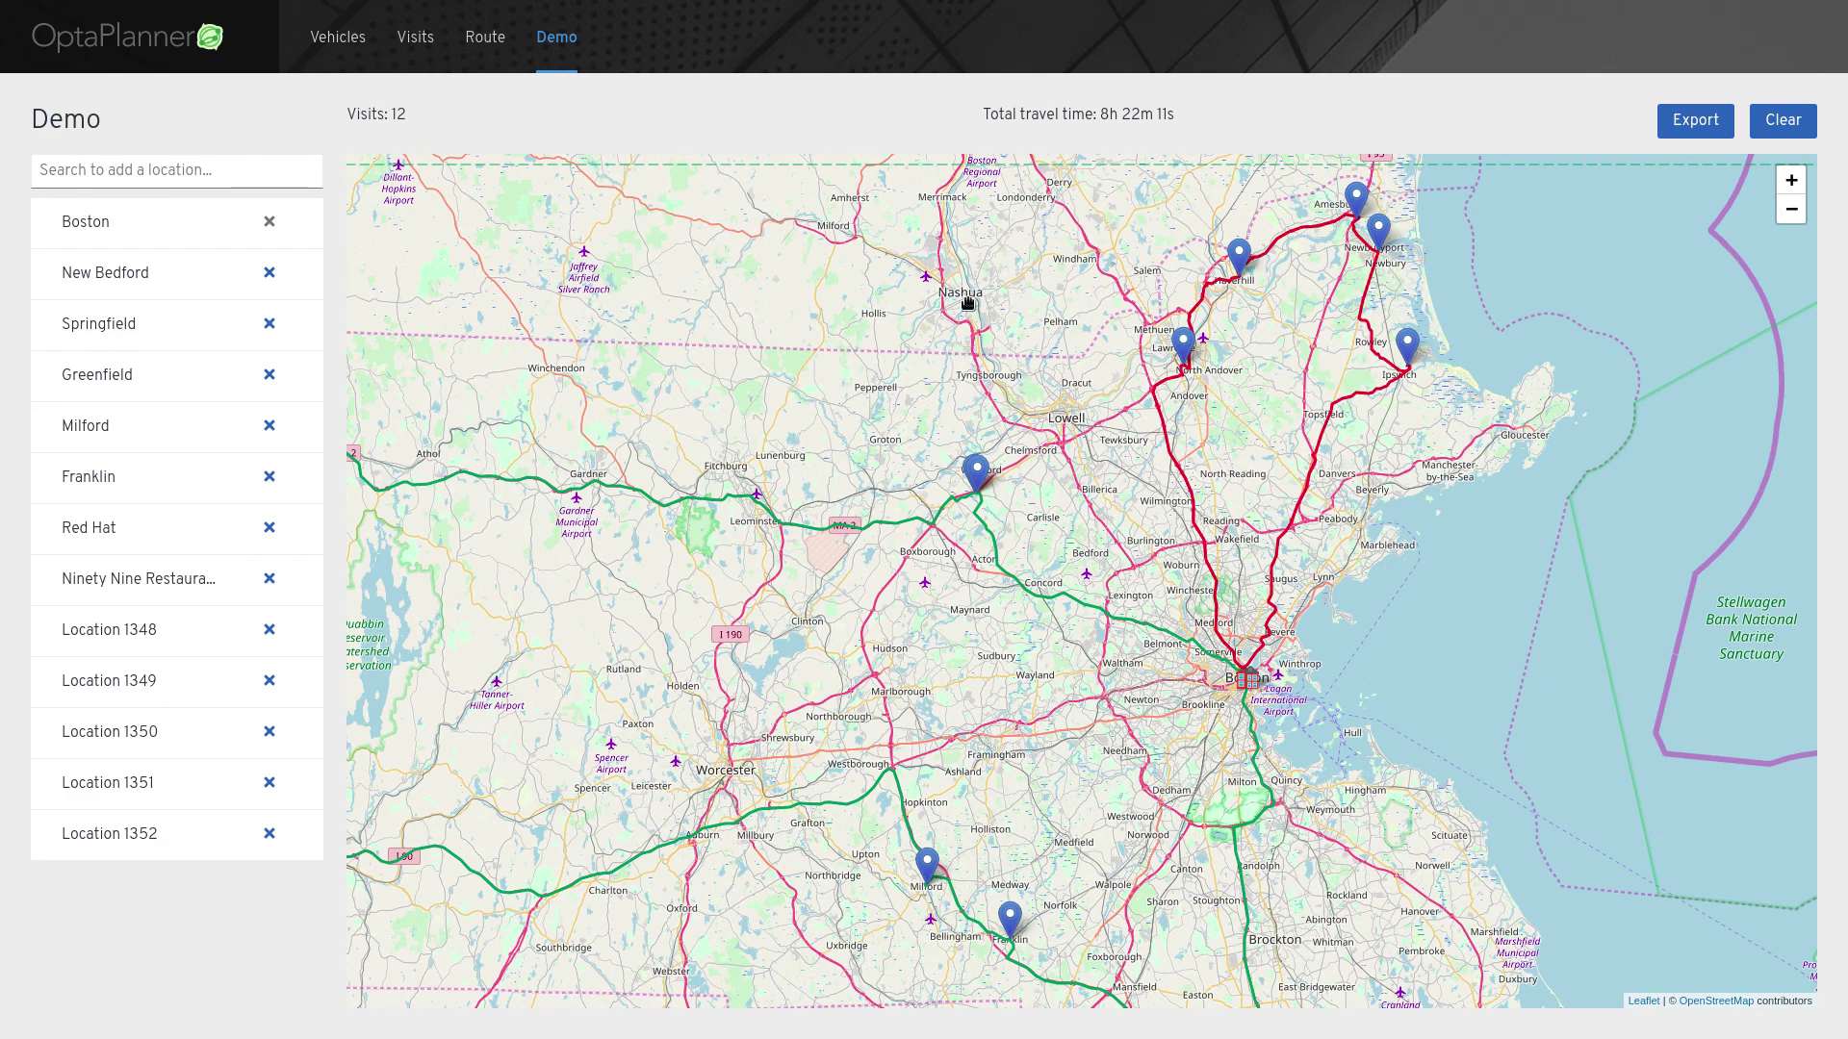
left_click(727, 472)
- Add visits near Amherst, Springfield, Southbridge, Brockton, Medfield, North Adams and Pittsfield
left_click_drag(681, 565, 994, 375)
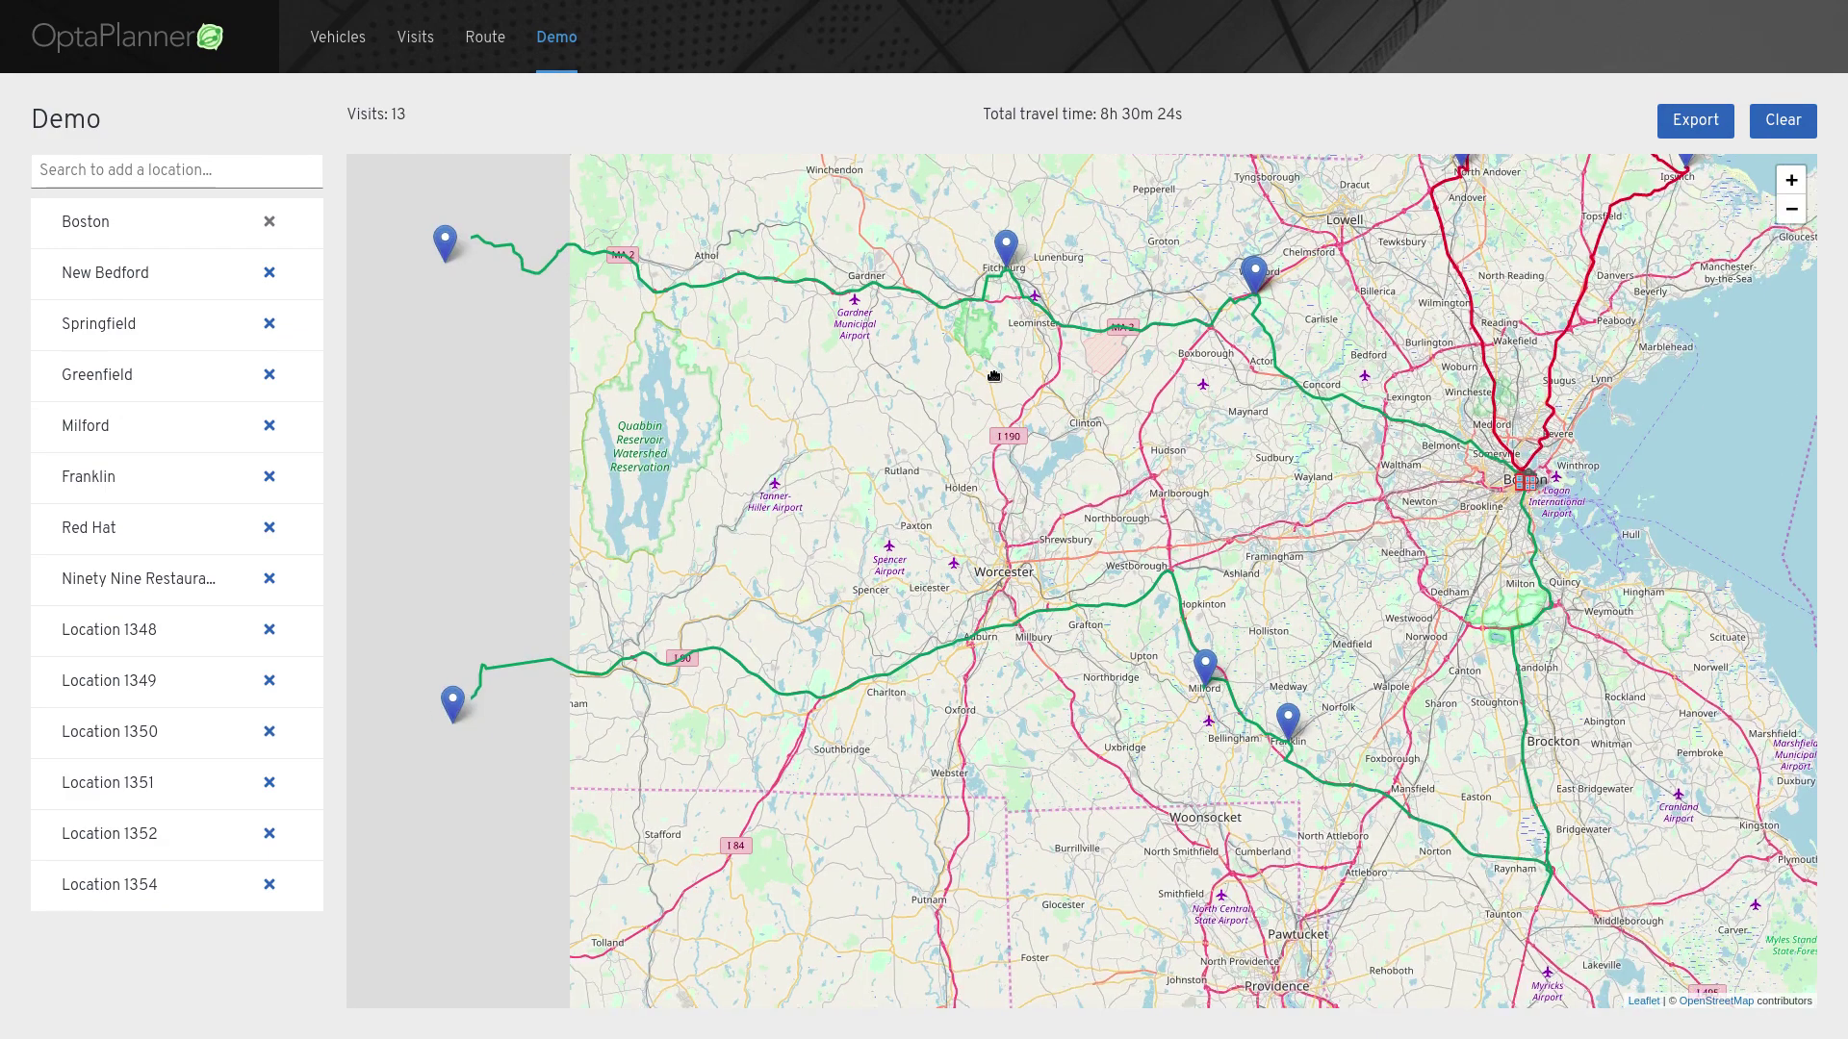
left_click(571, 411)
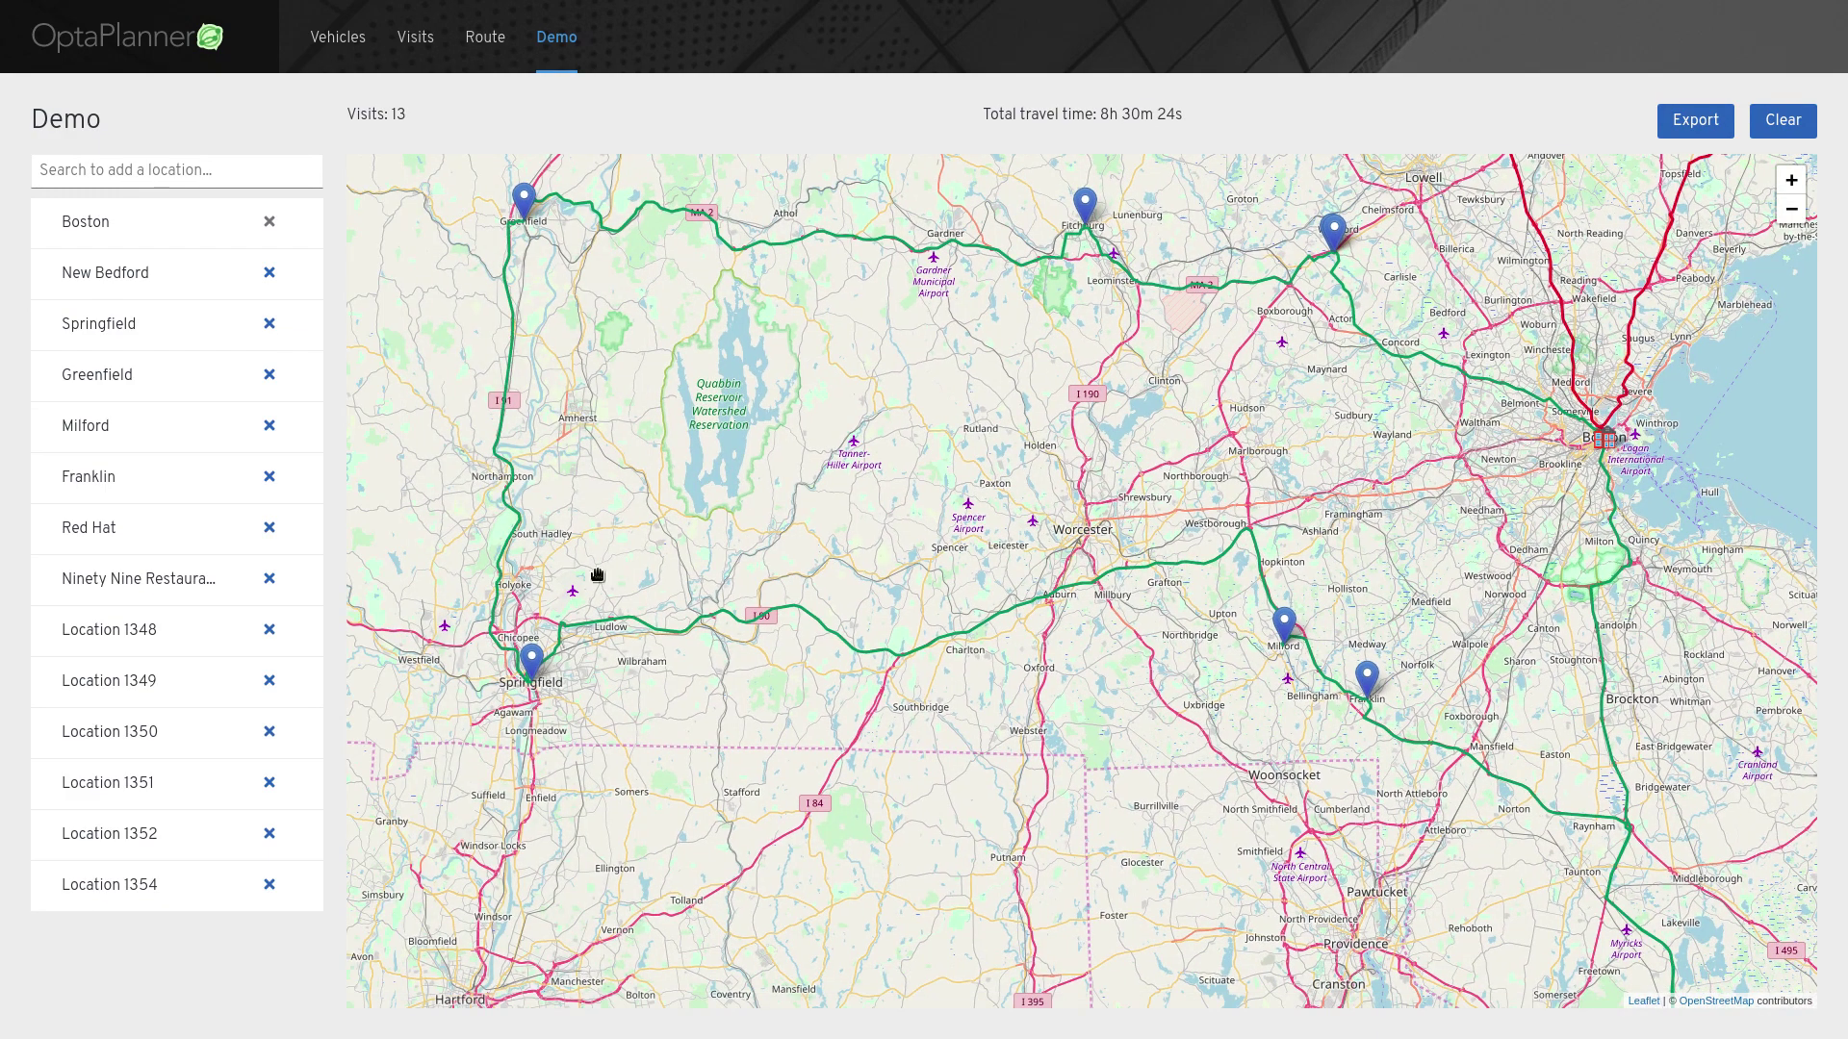
left_click(564, 709)
left_click(902, 703)
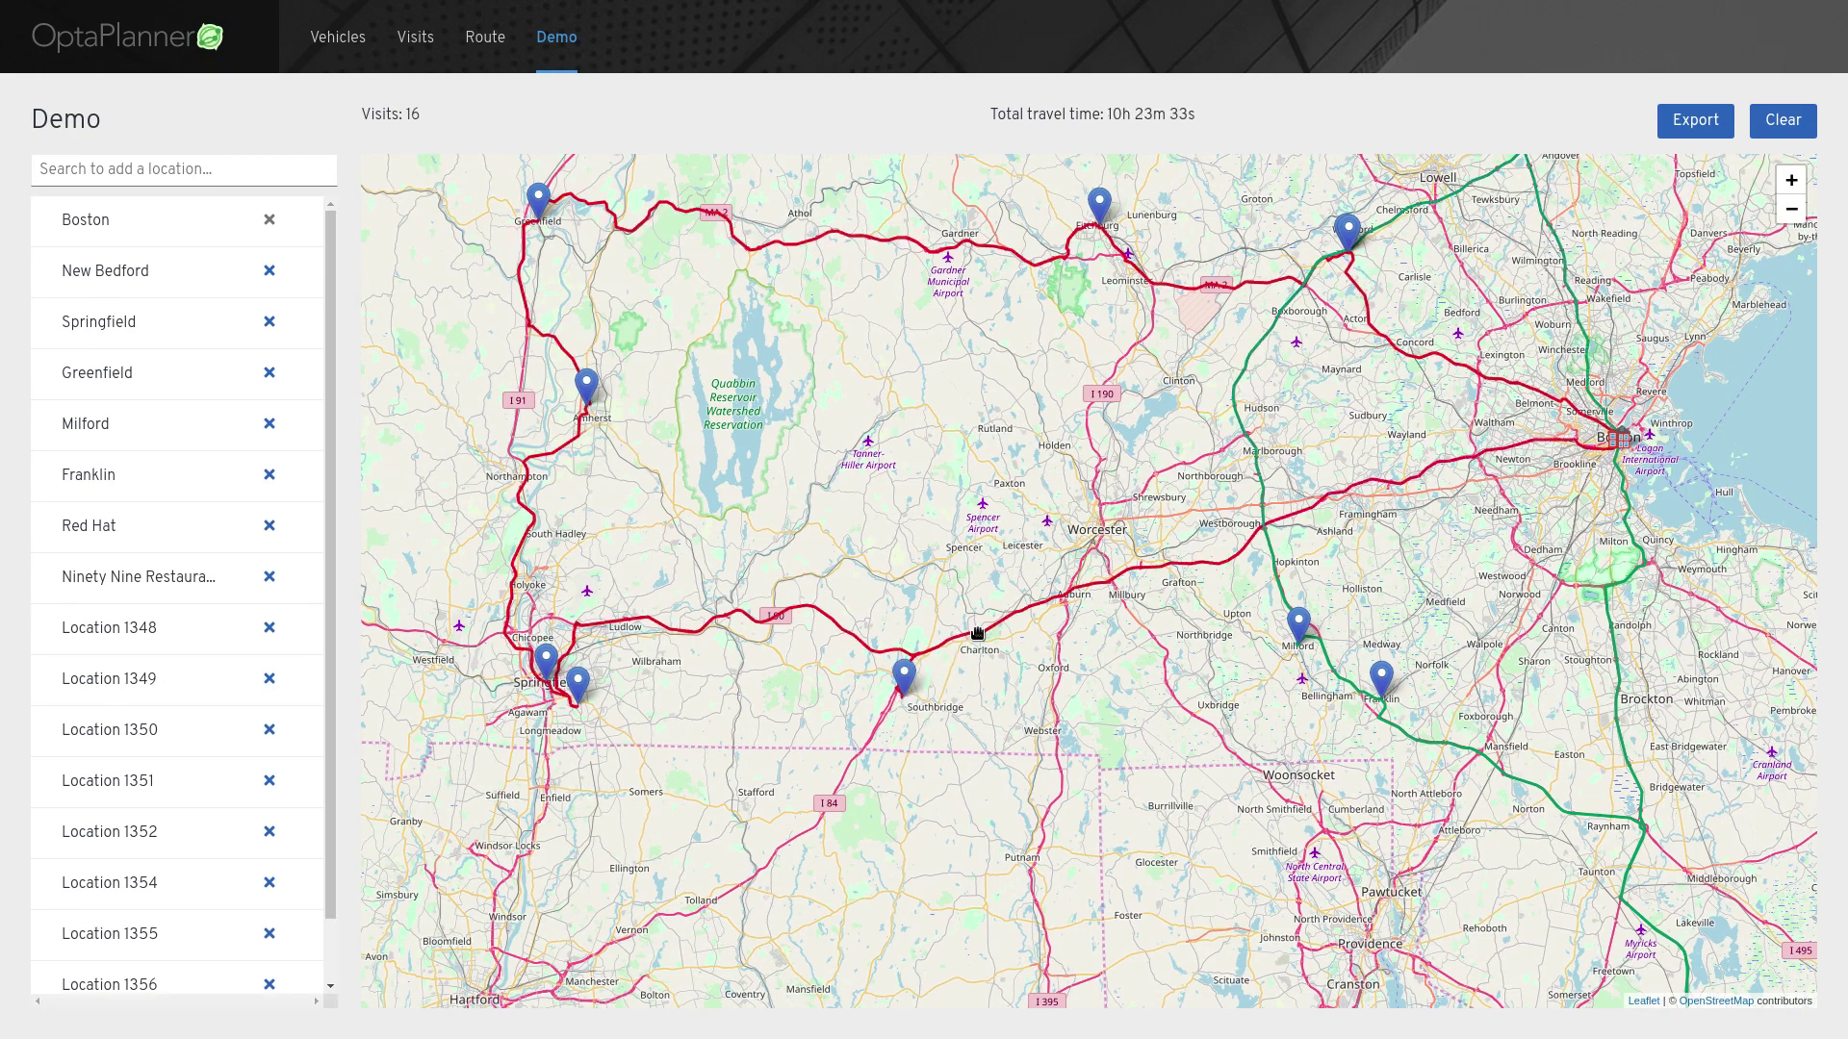
left_click(1628, 742)
left_click_drag(1434, 581, 1135, 394)
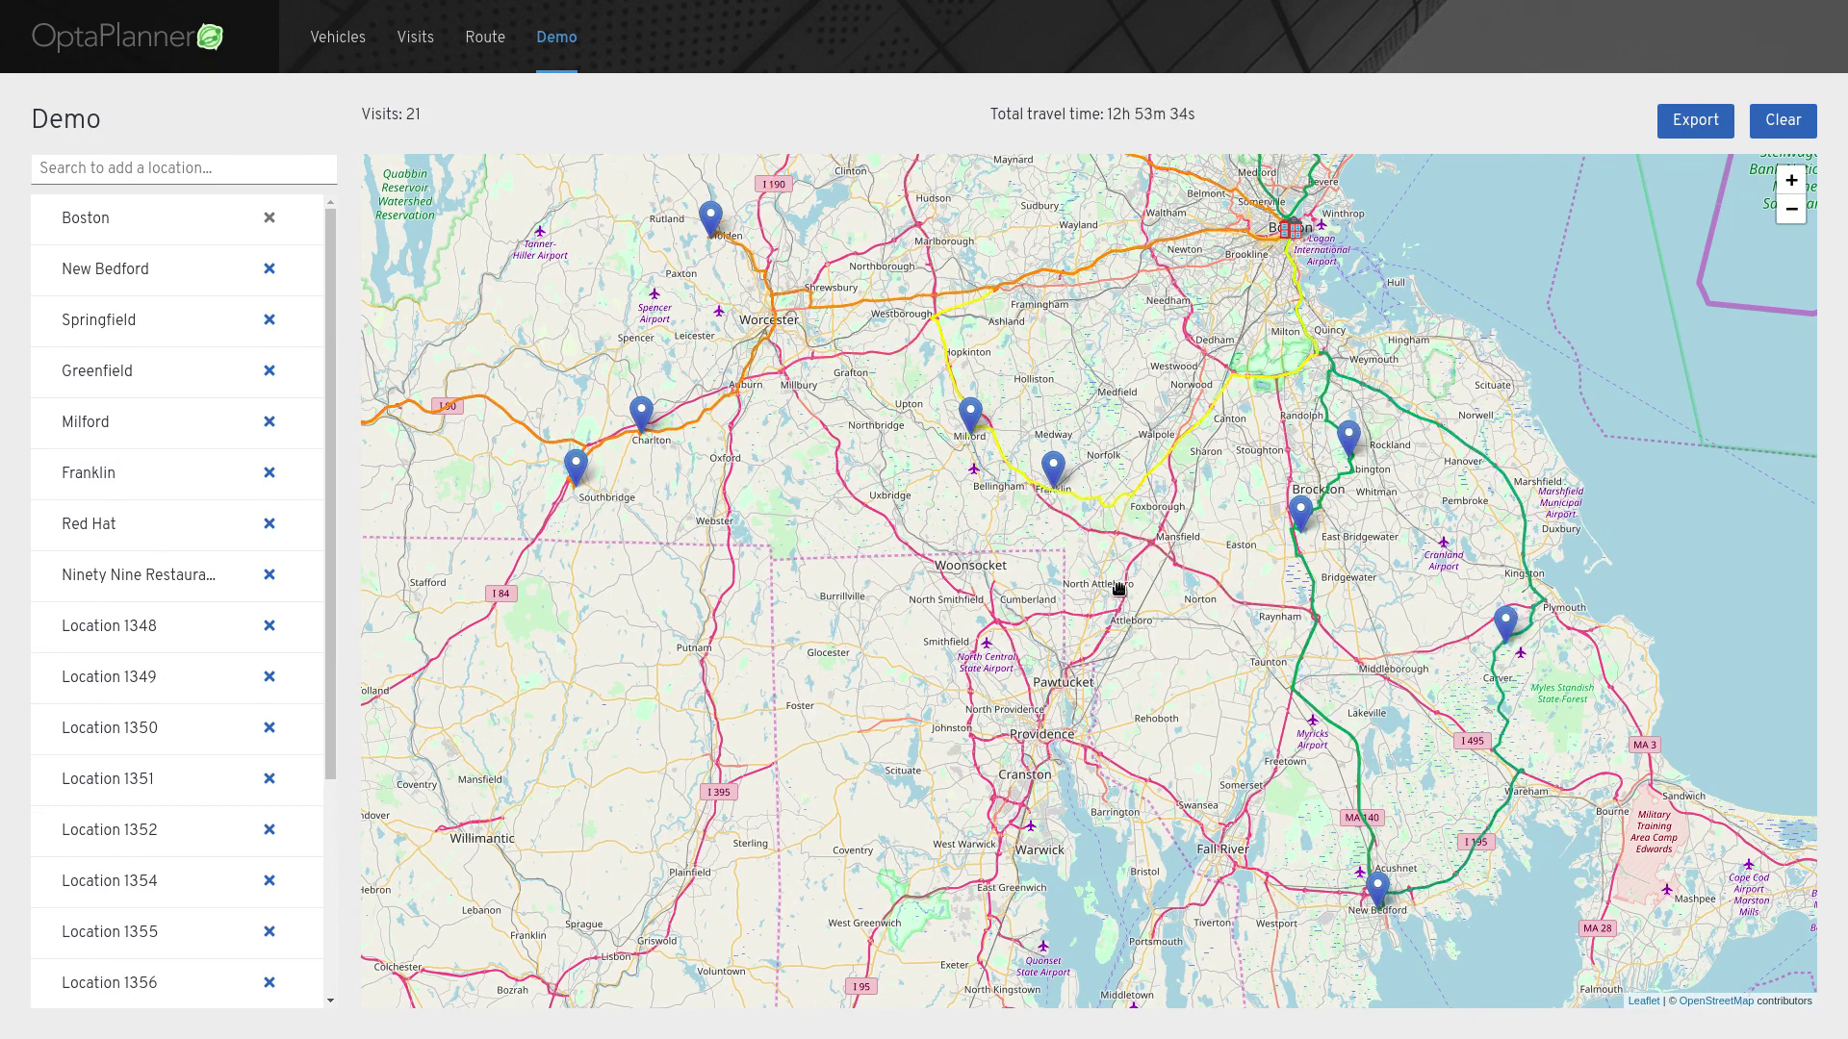
left_click(1096, 387)
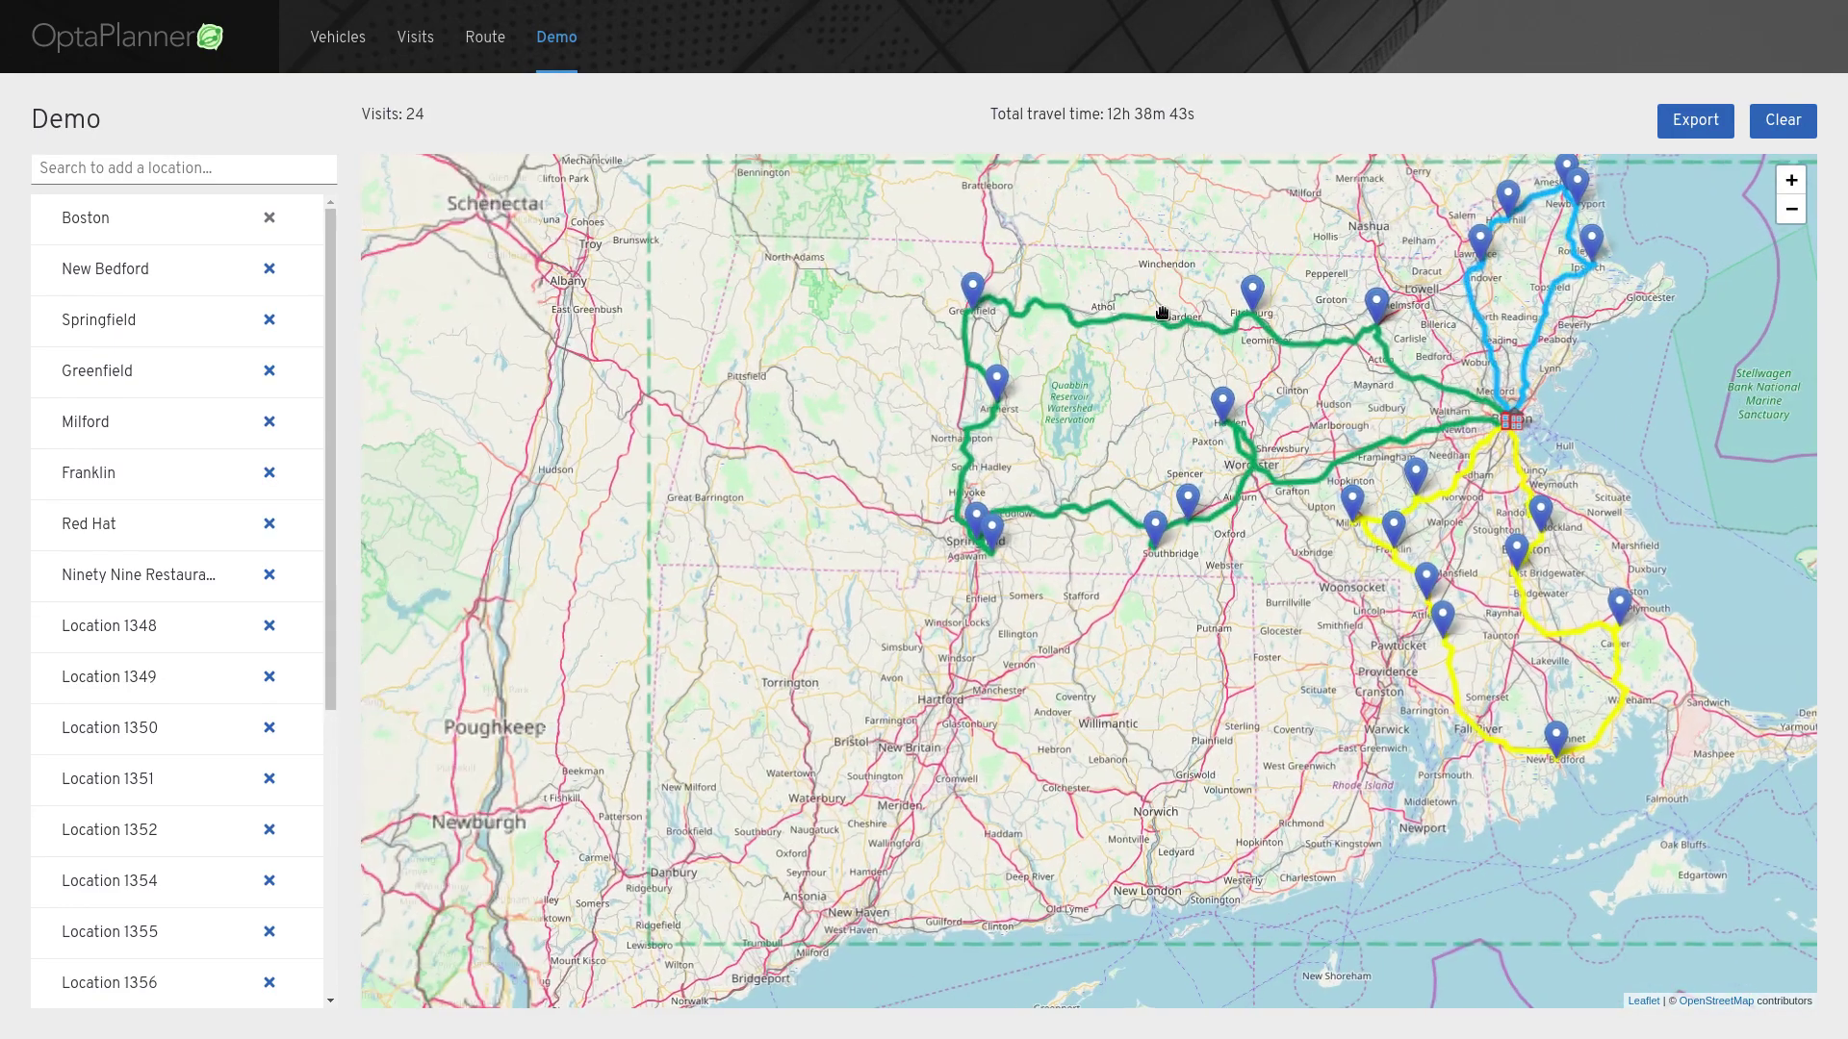
left_click(817, 274)
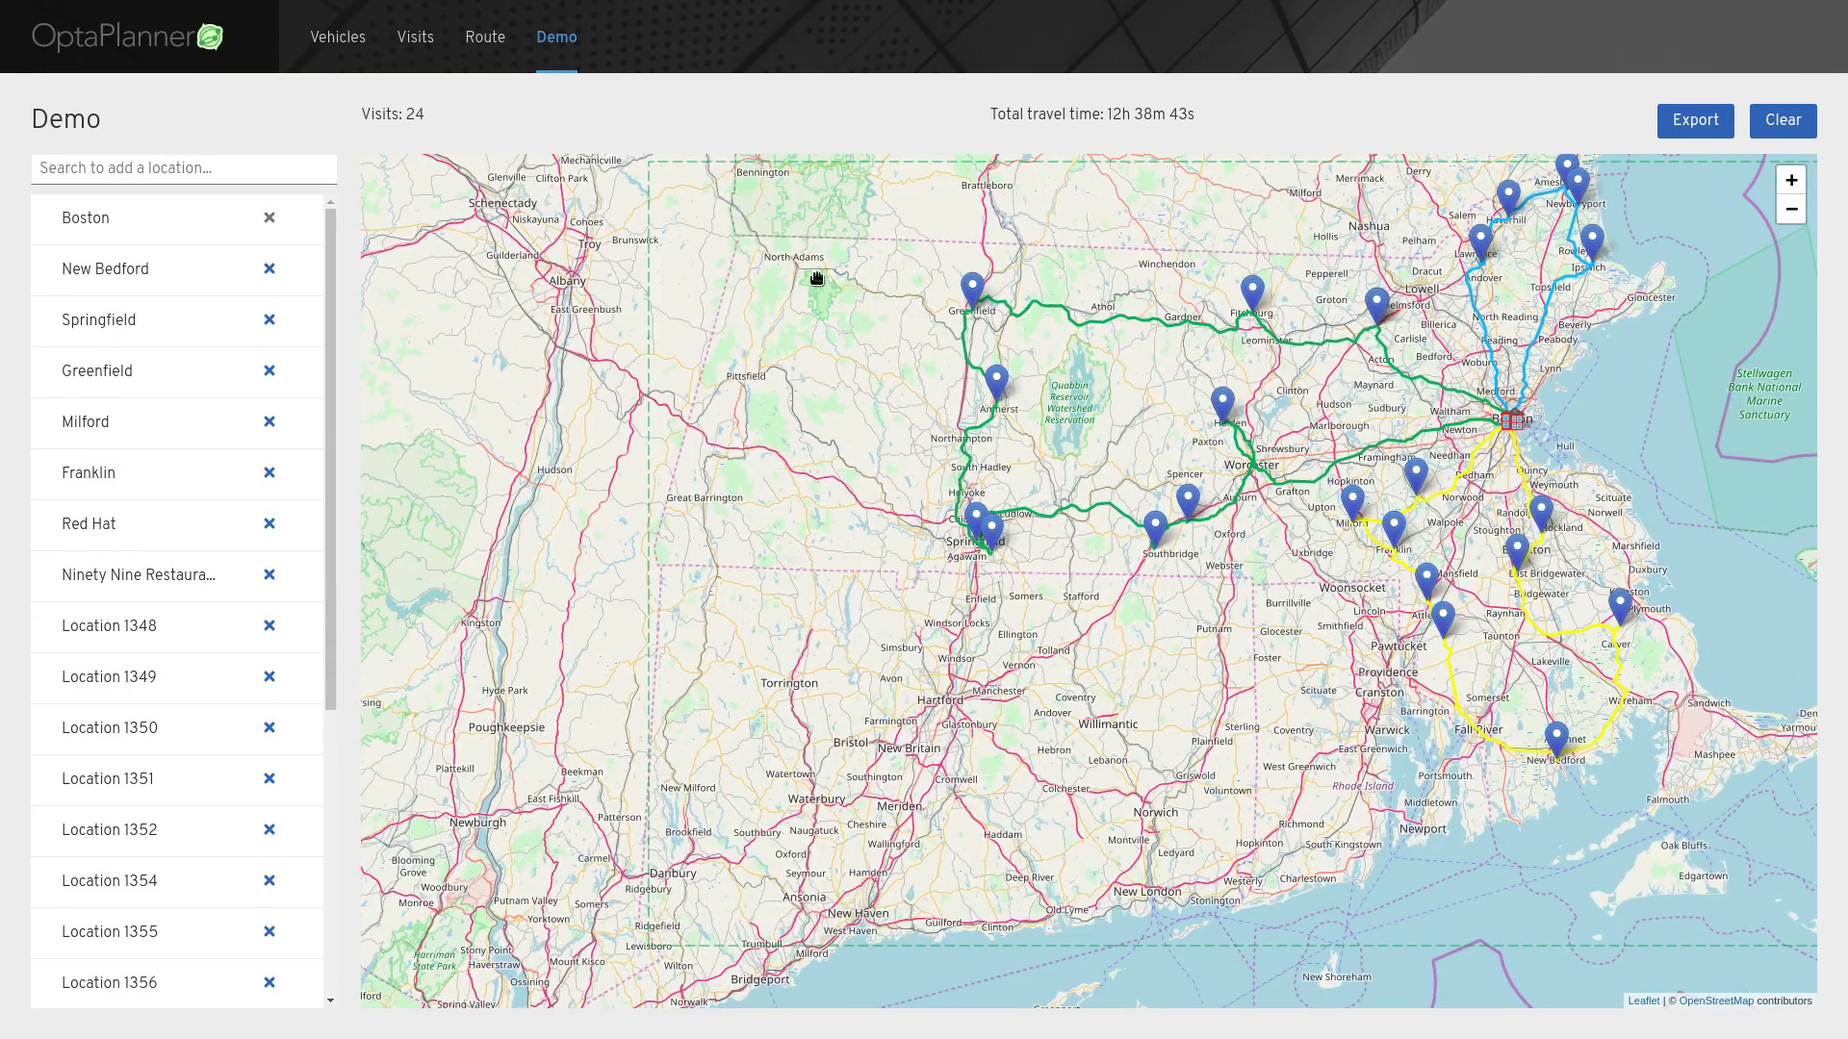
left_click(752, 378)
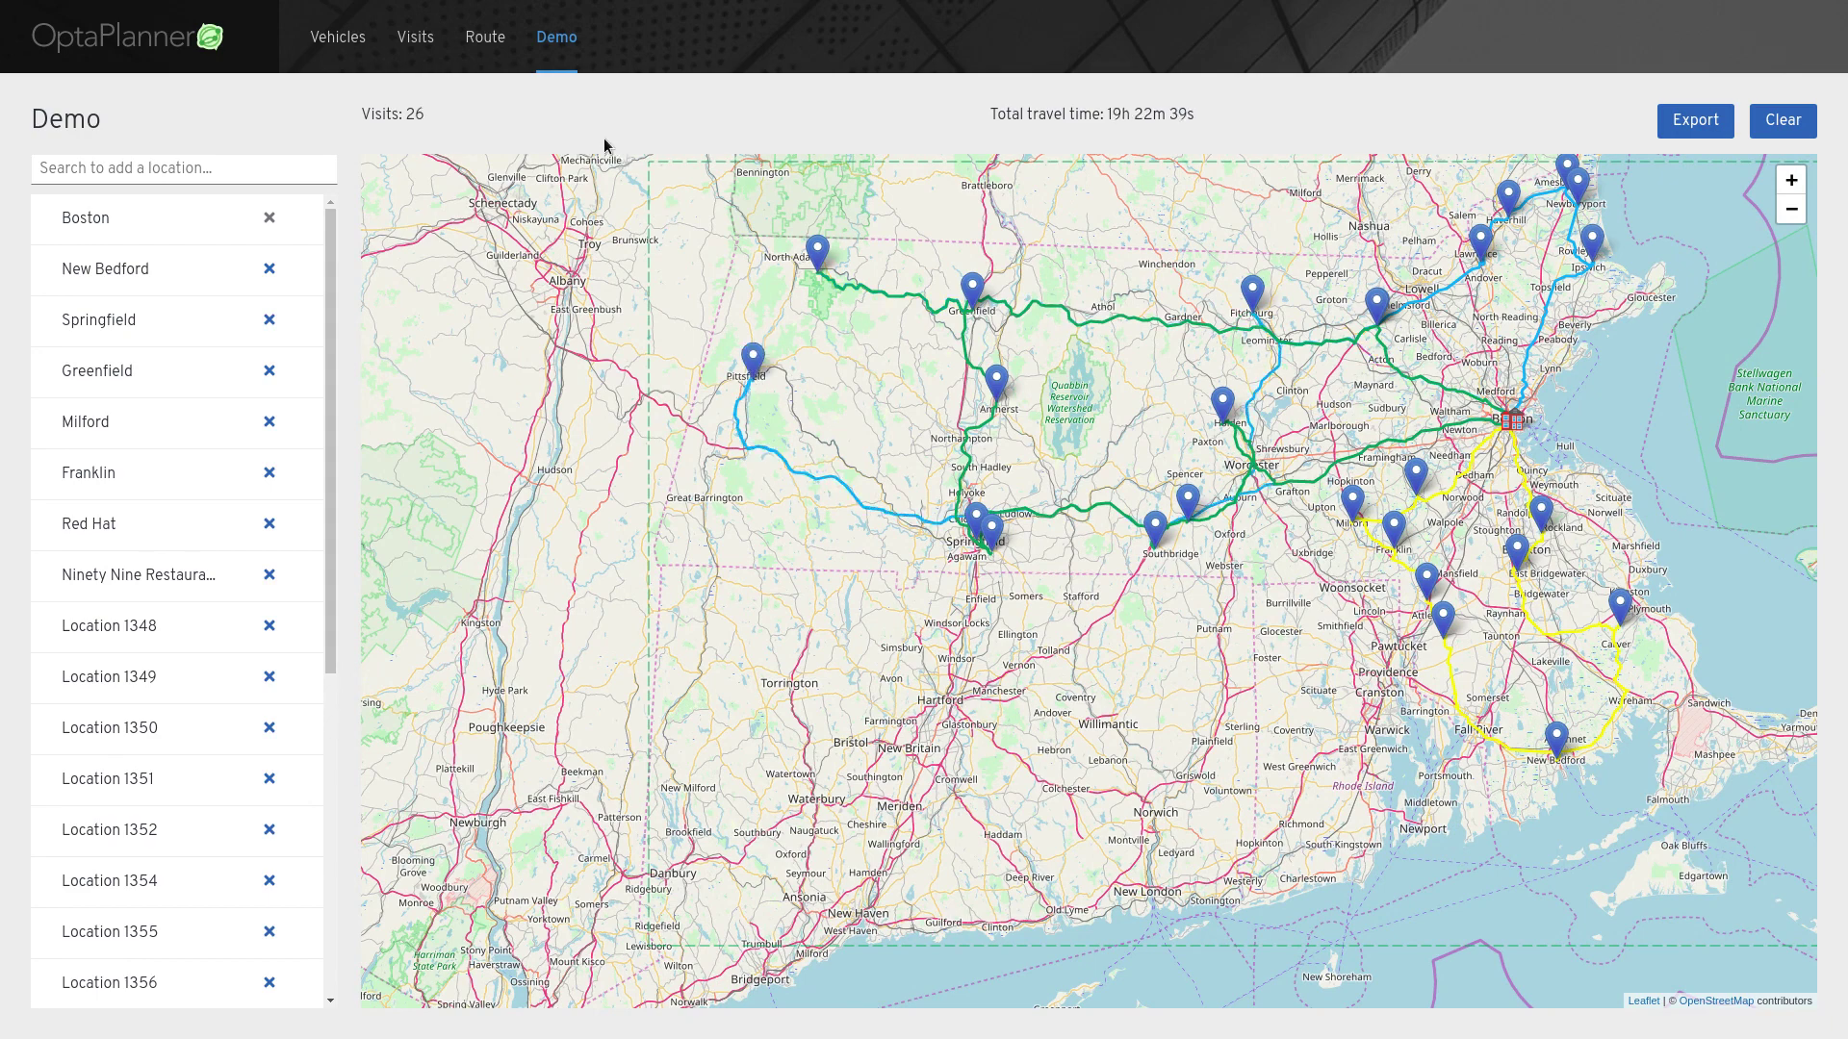
- Show the Route view and browse vehicle routes 0 through 5, ending on Route 5
left_click(481, 44)
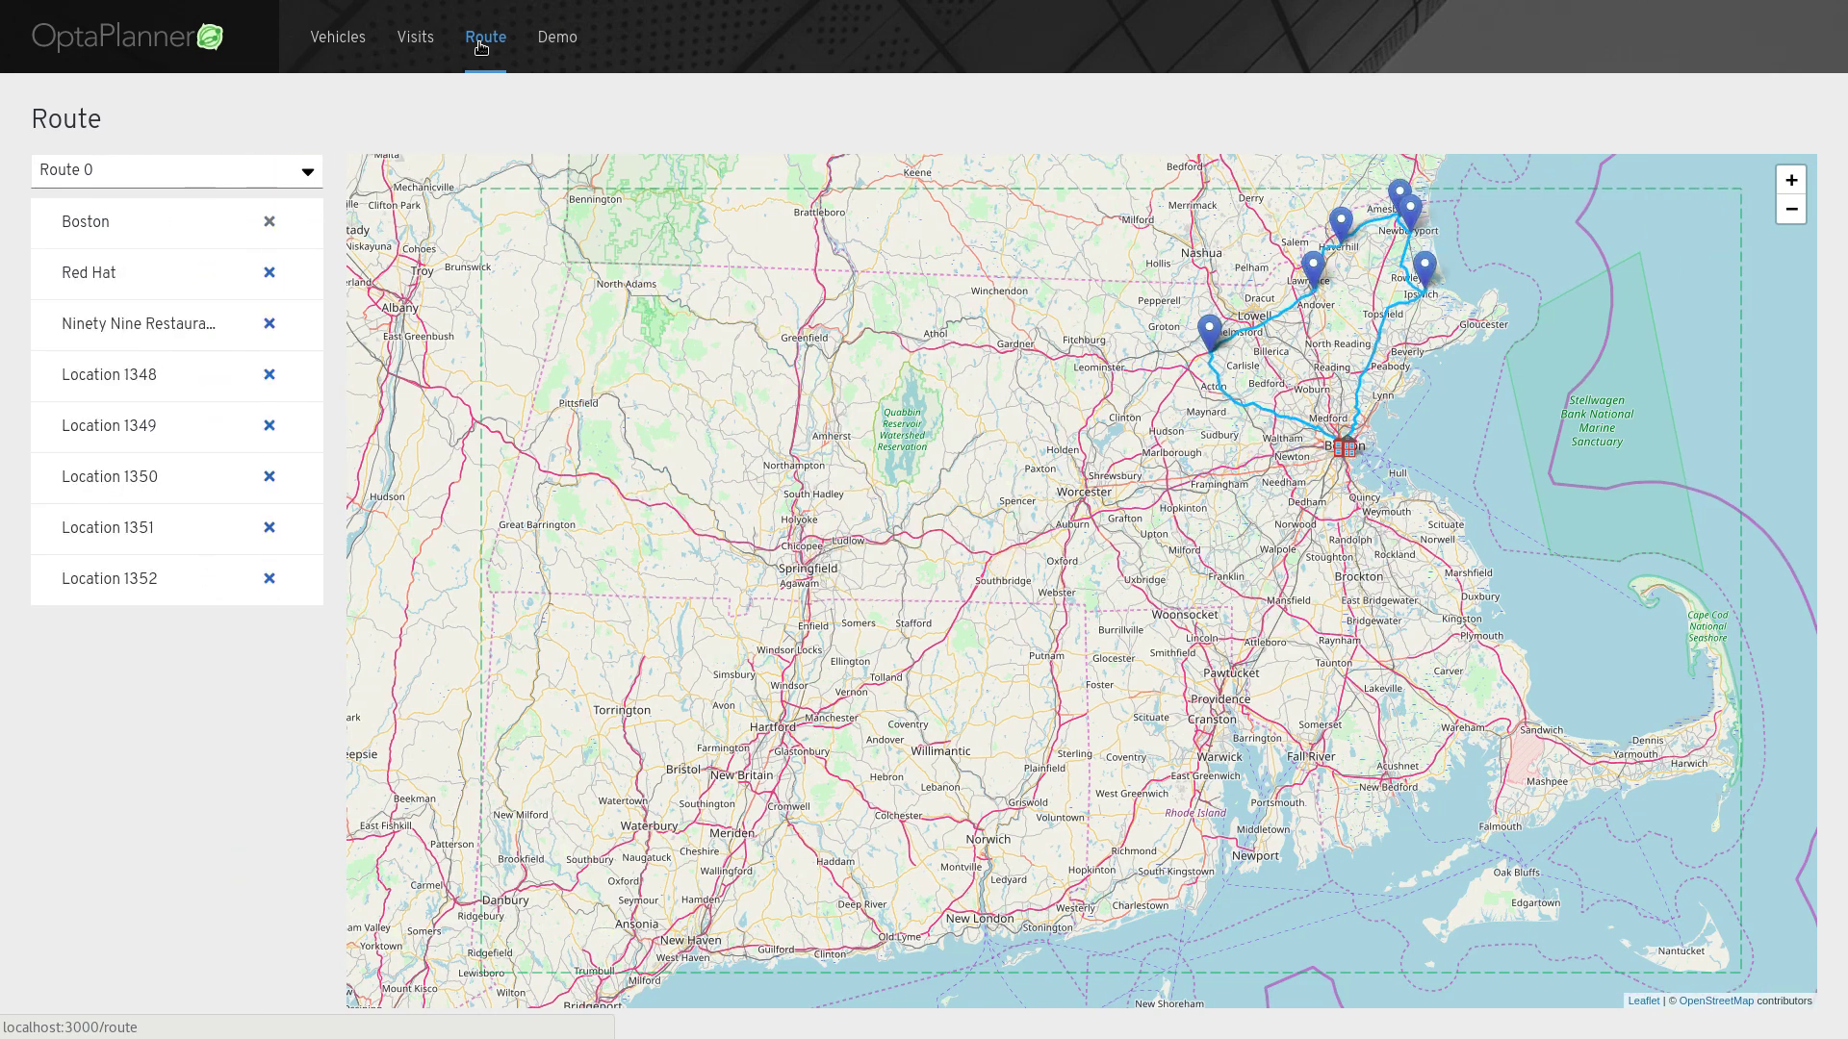
left_click(200, 169)
key("Down")
key("Down")
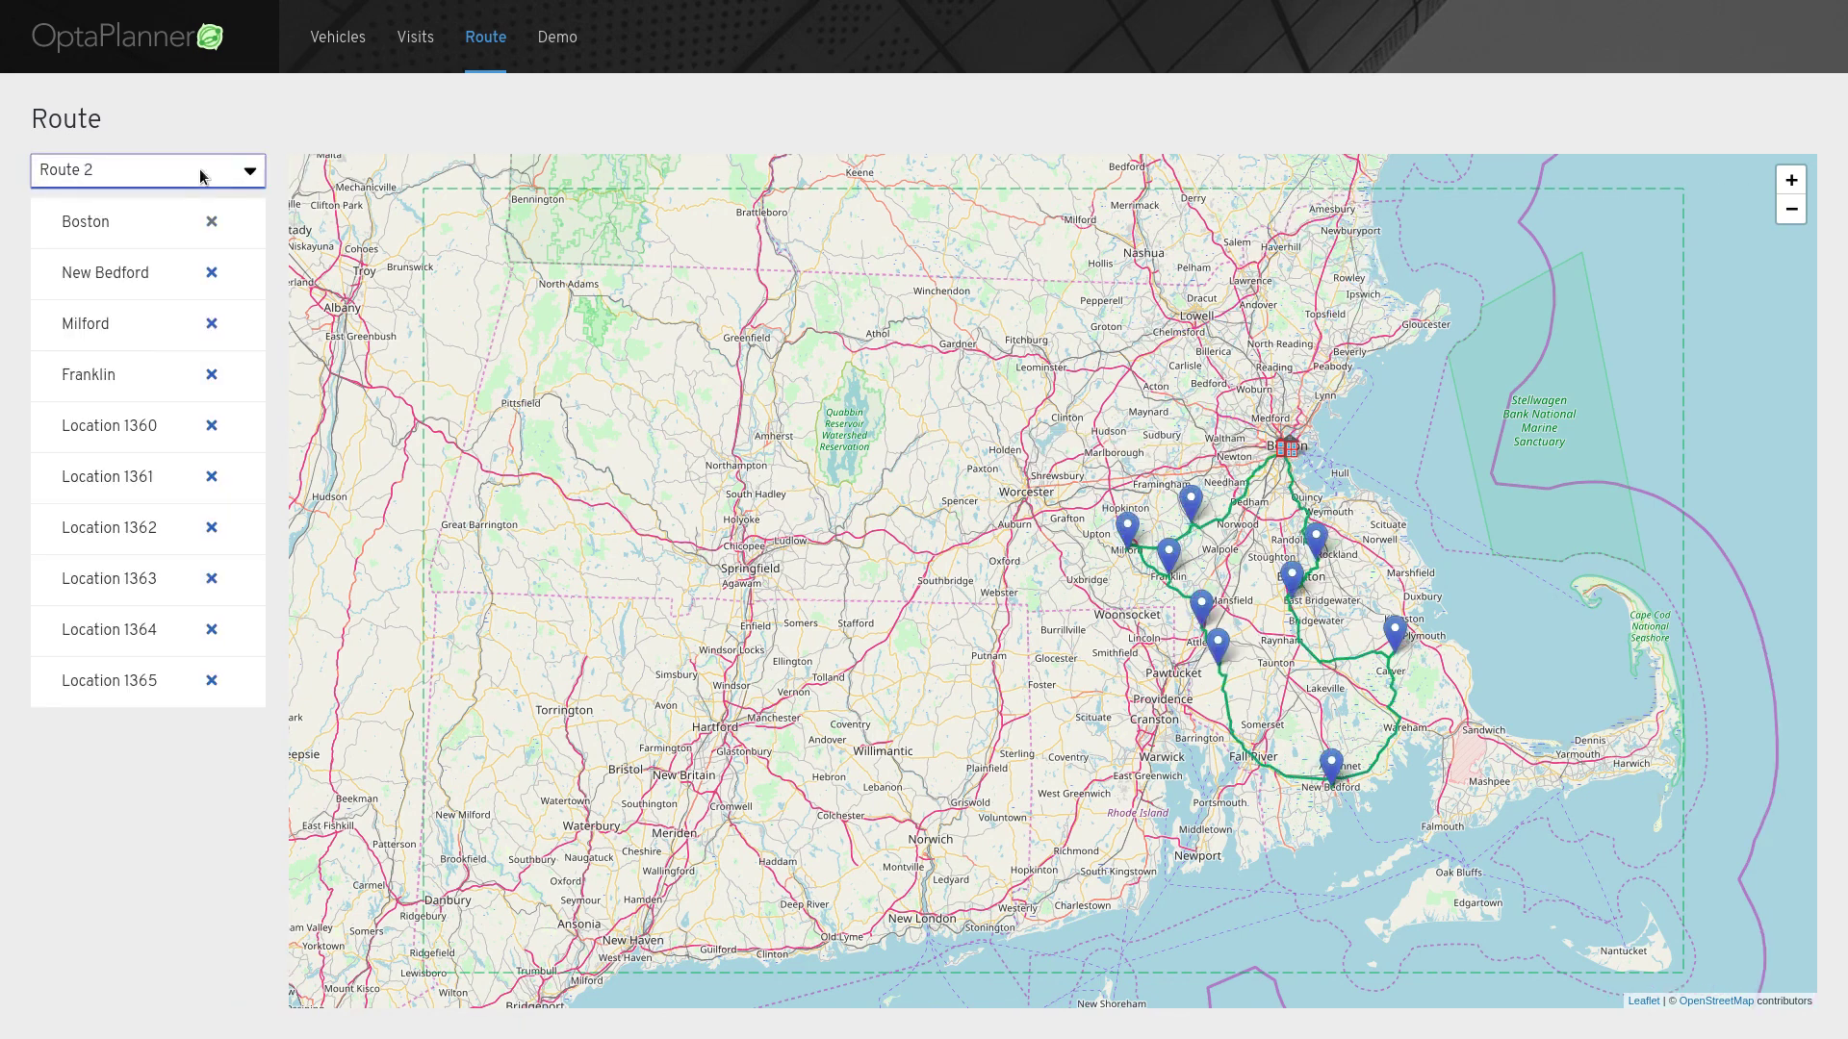
key("Down")
key("Down")
key("Down")
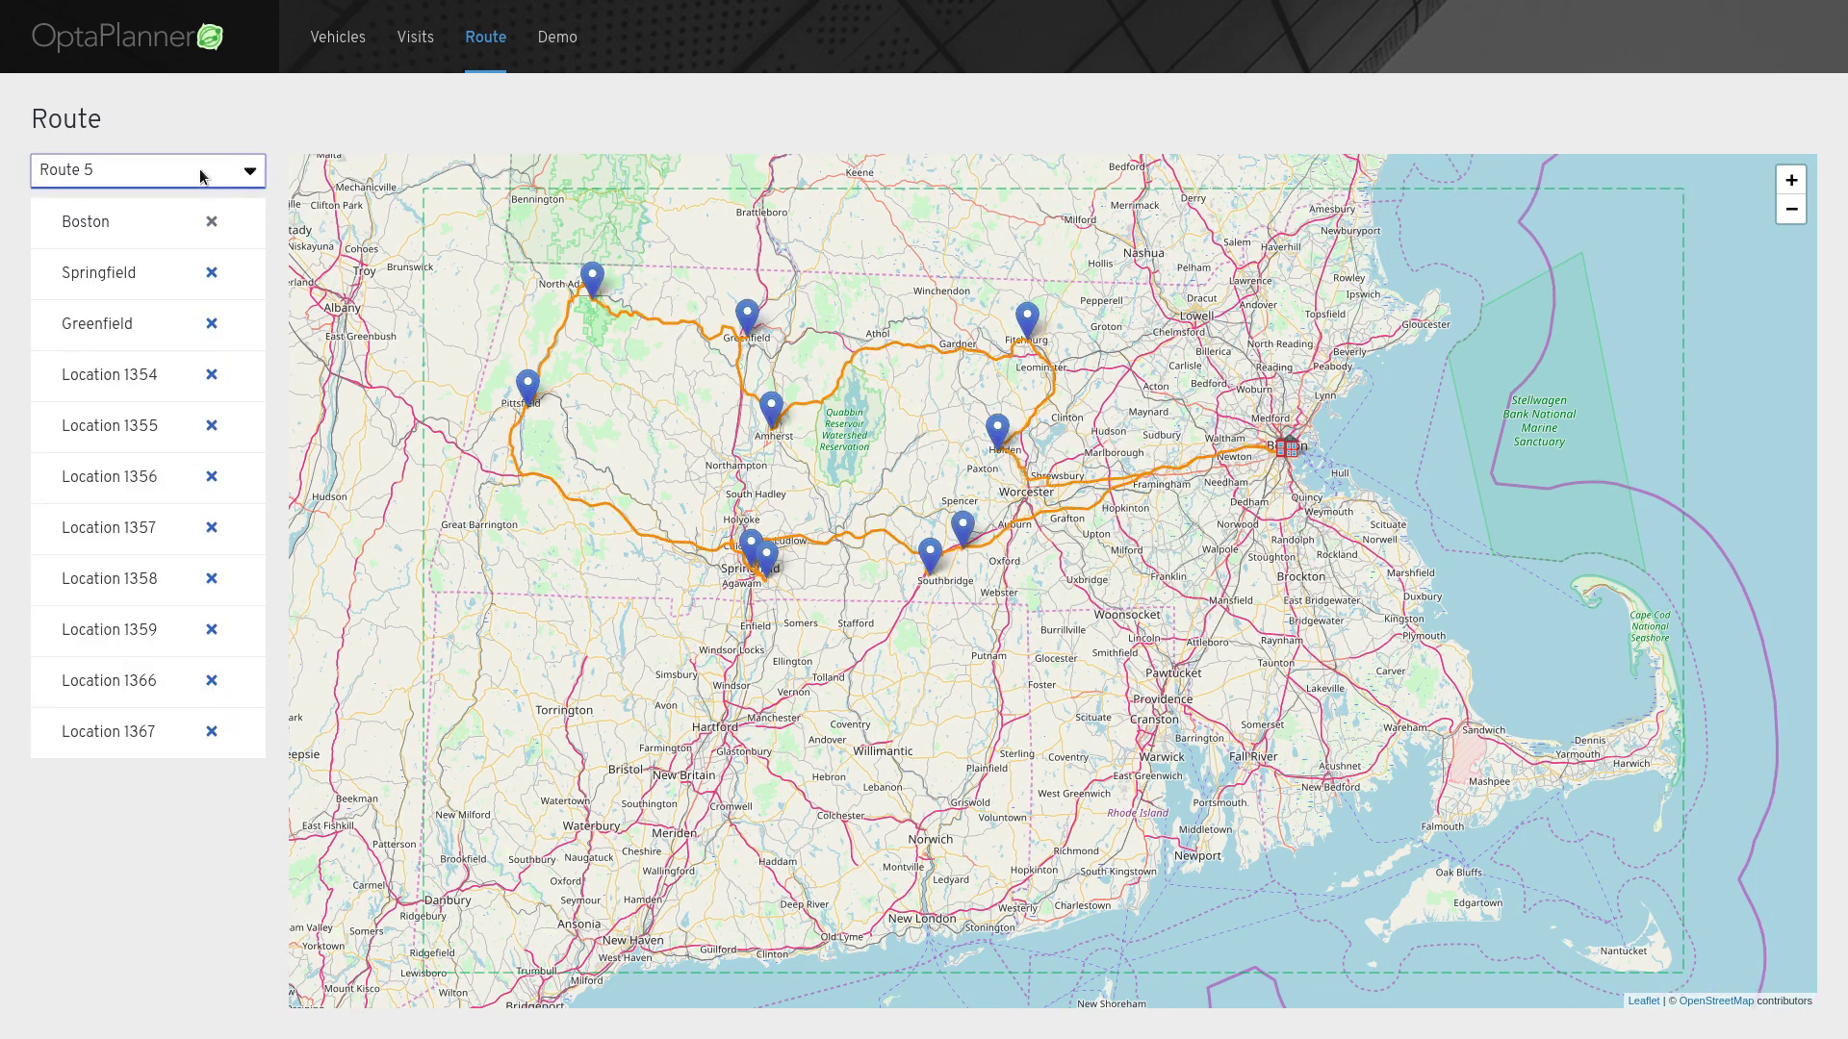
key("Up")
key("Up")
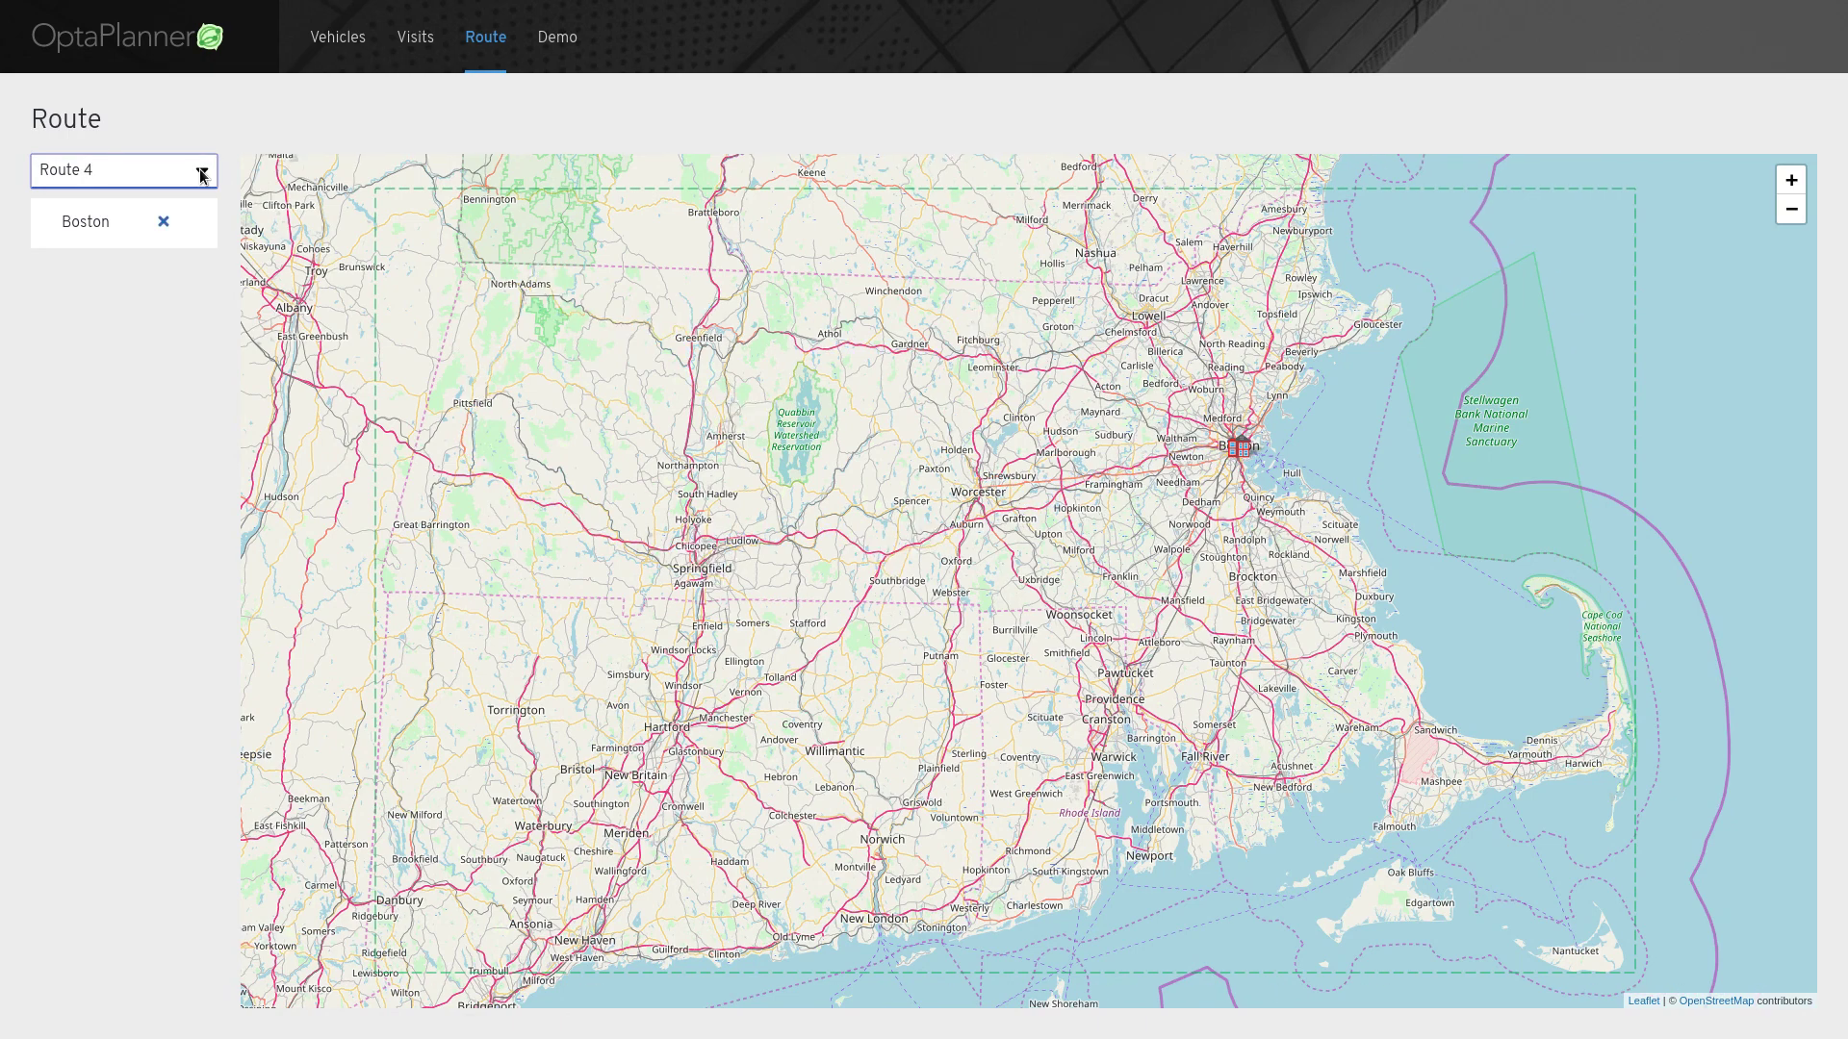
key("Up")
key("Up")
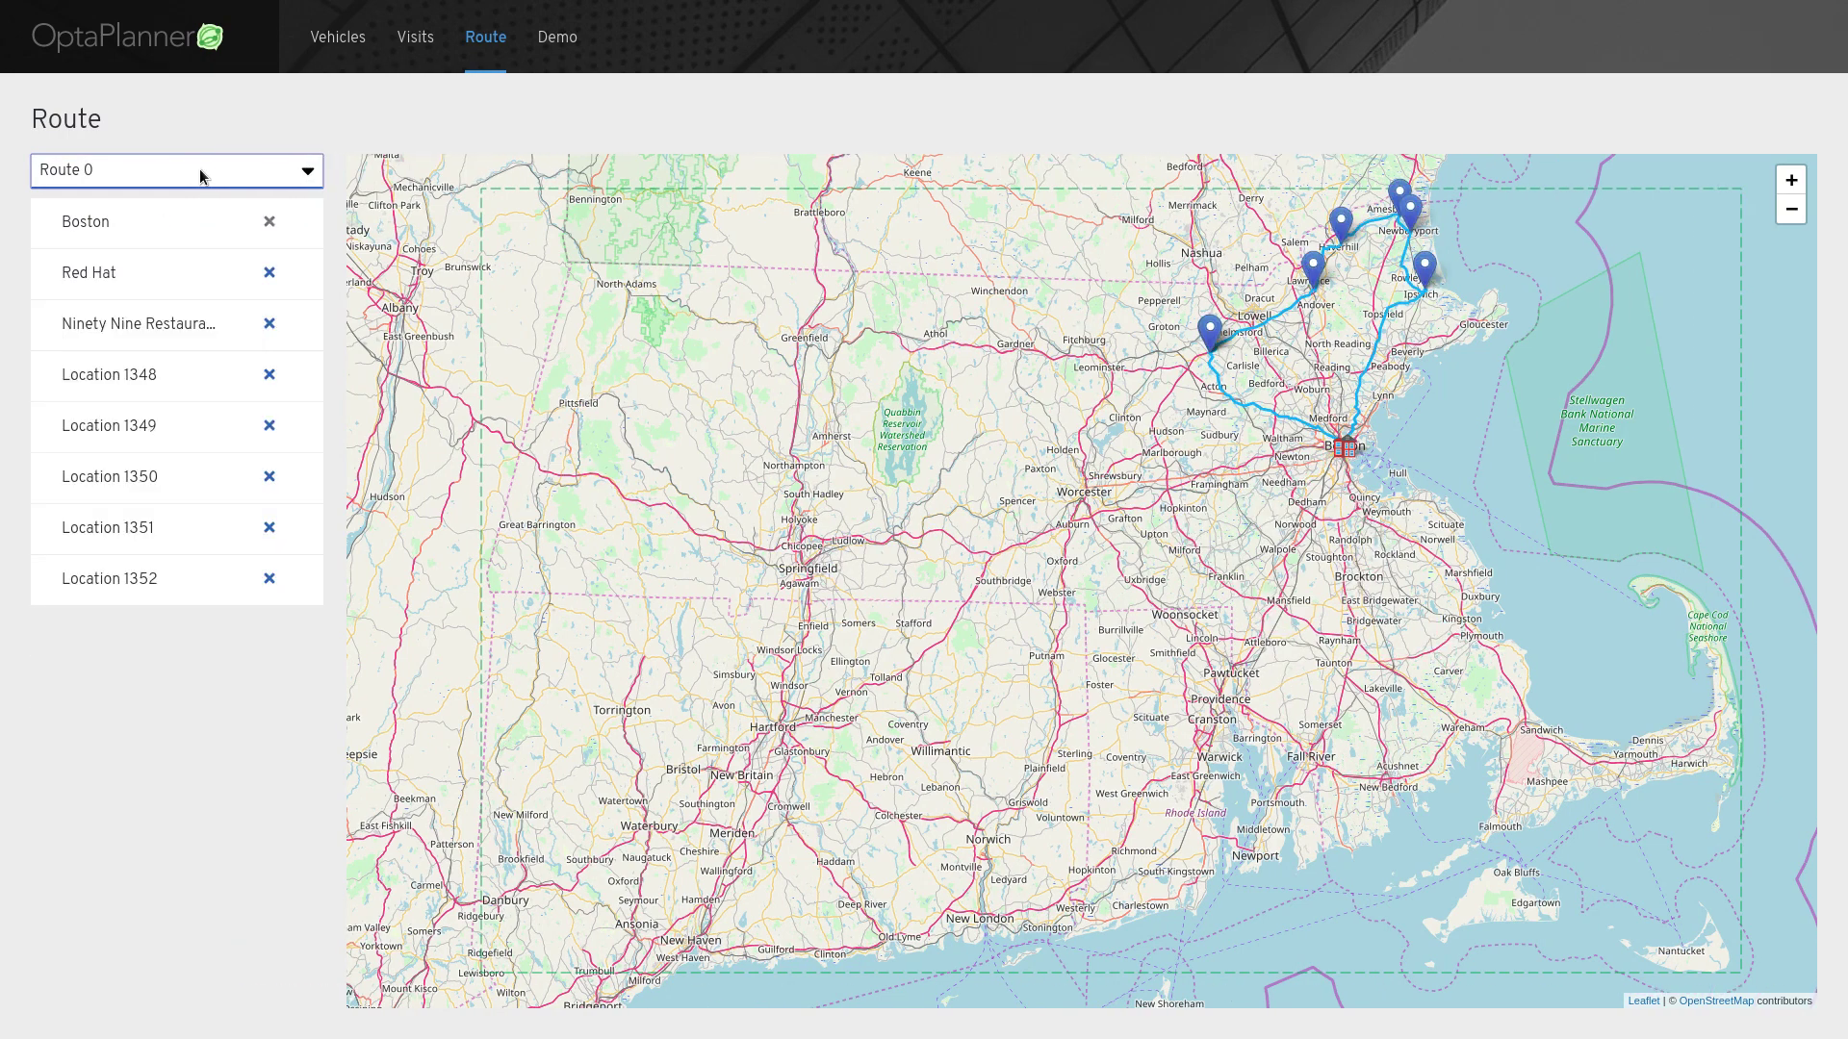
key("Down")
key("Down")
key("Down")
key("Down")
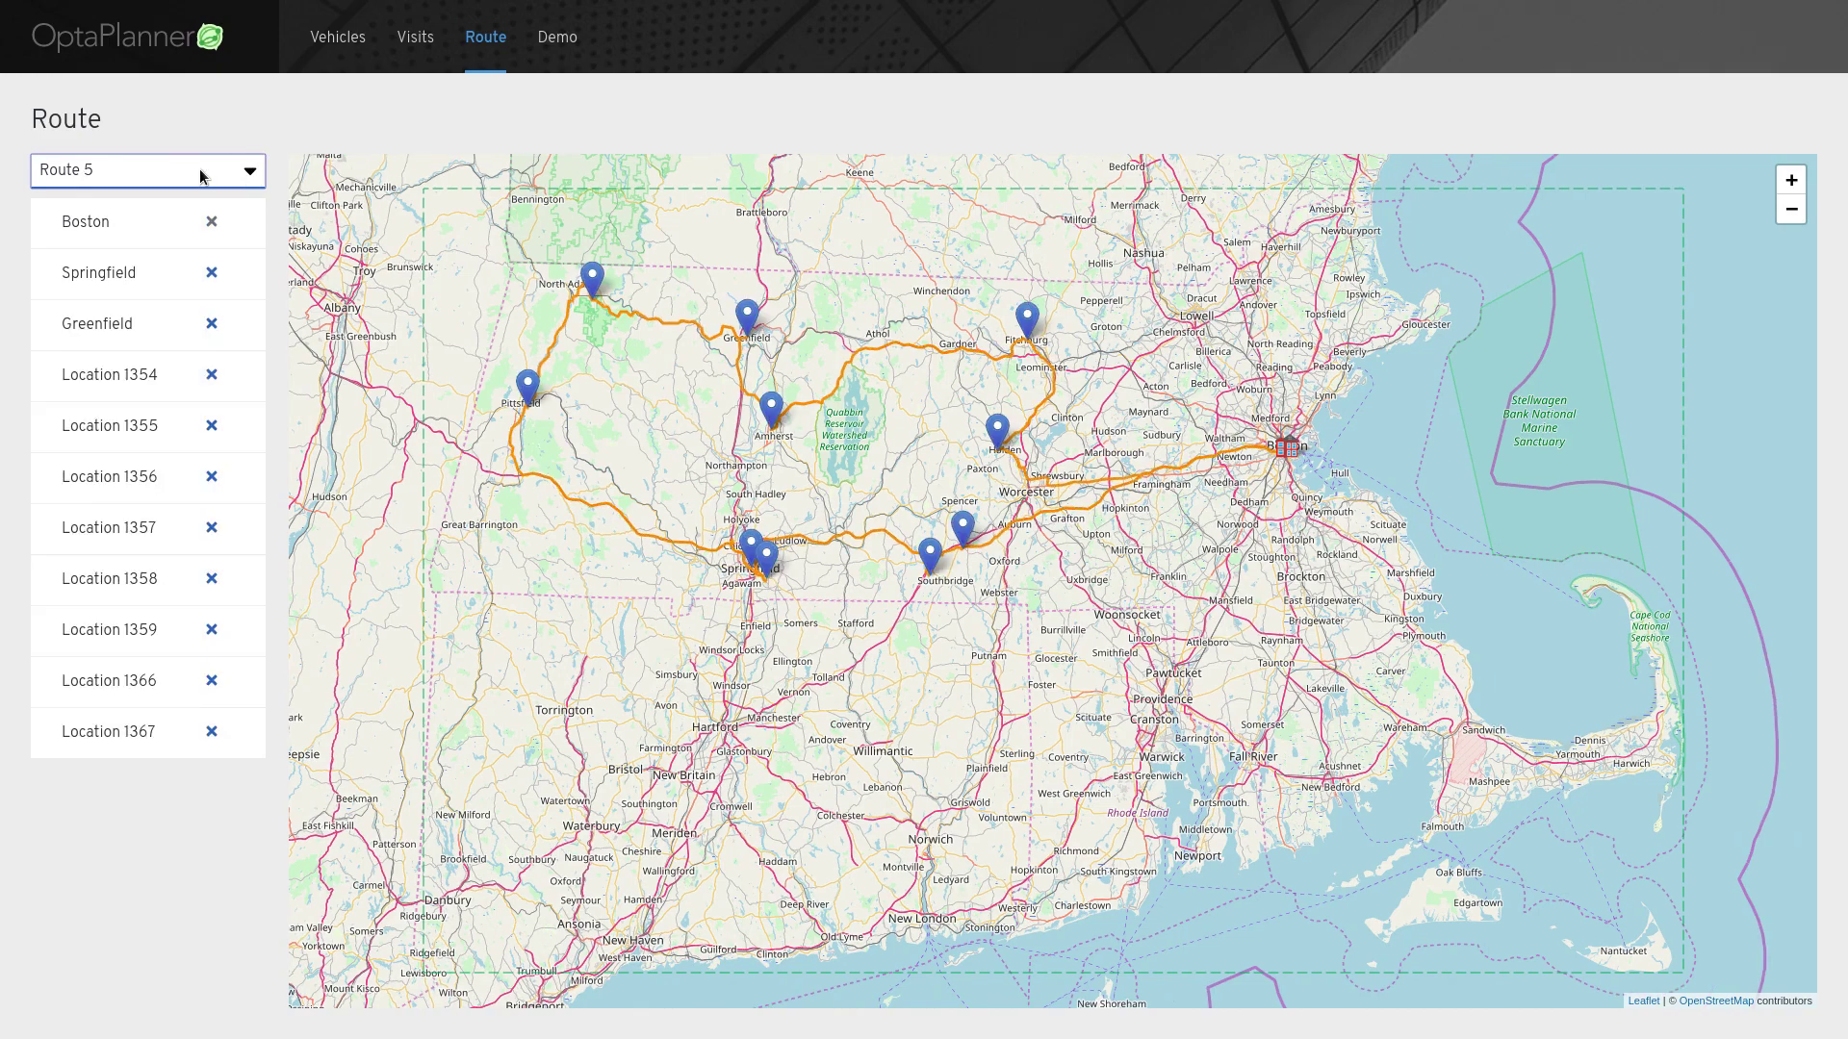
left_click(510, 110)
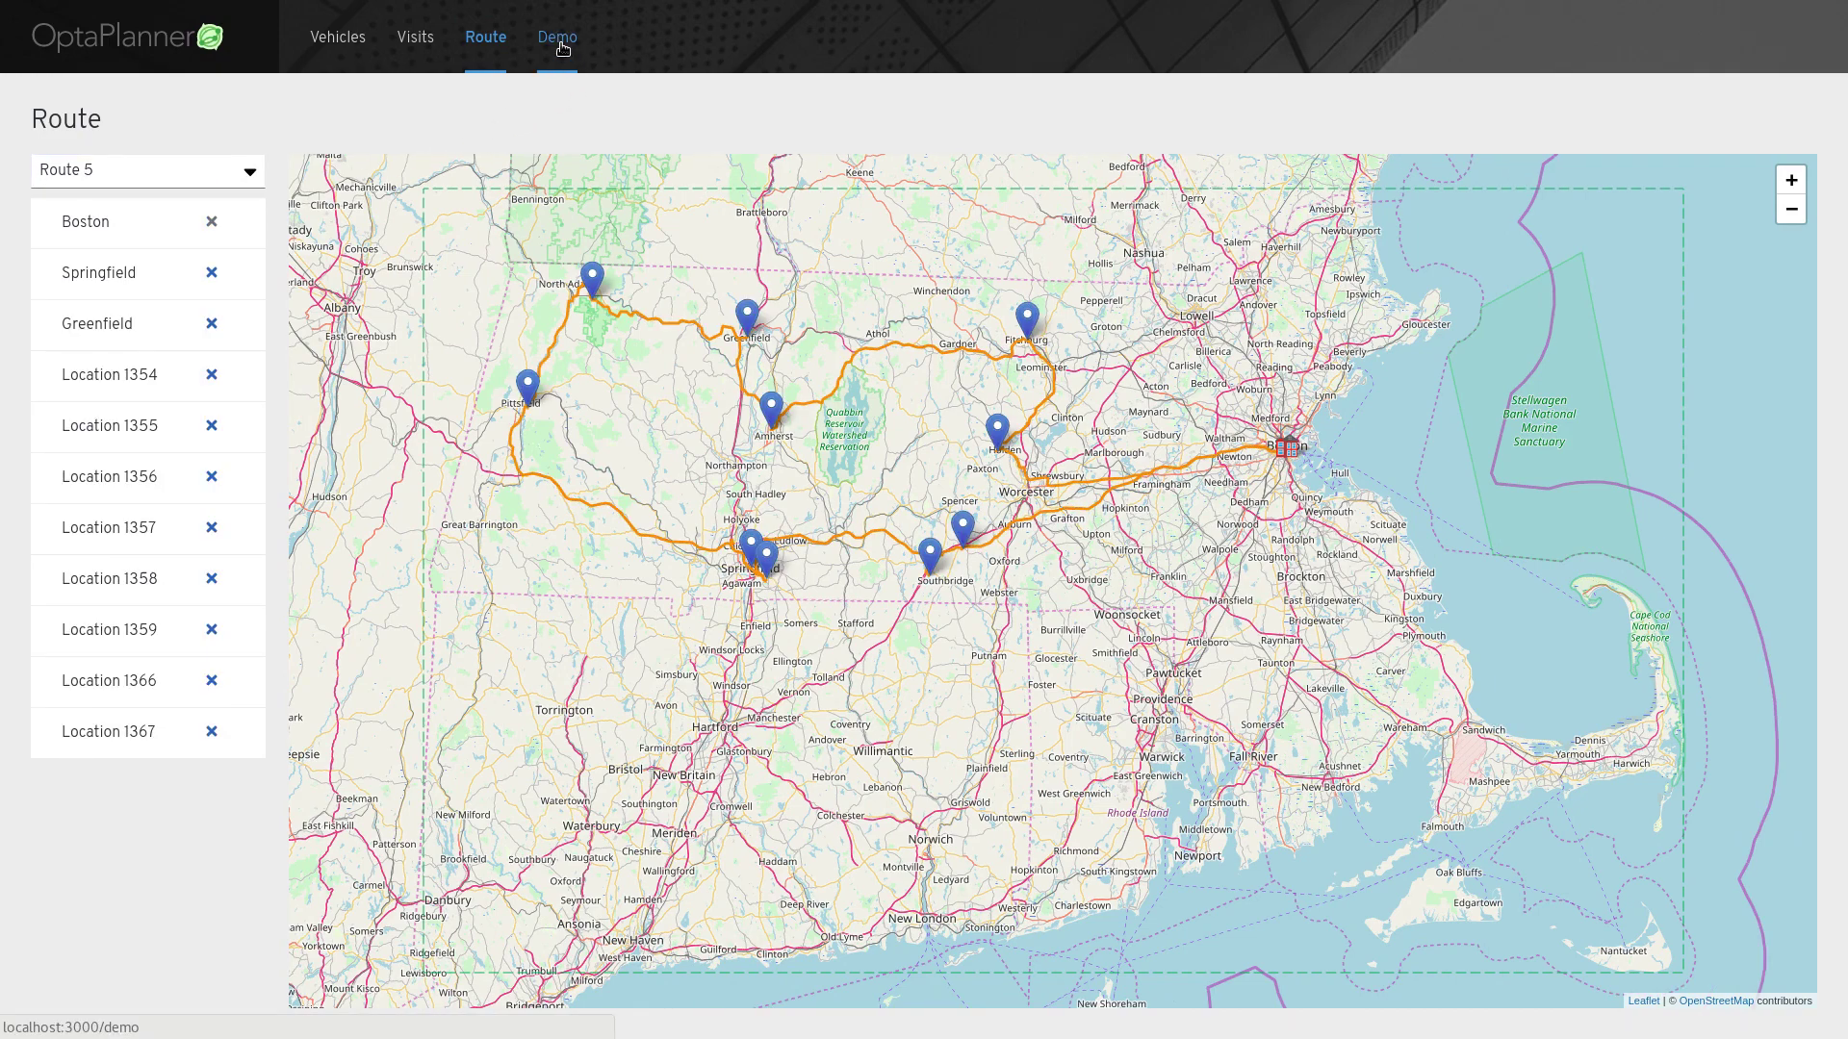
- Go back to the Demo overview with all 26 visits at 15h 16m 25s travel
left_click(563, 48)
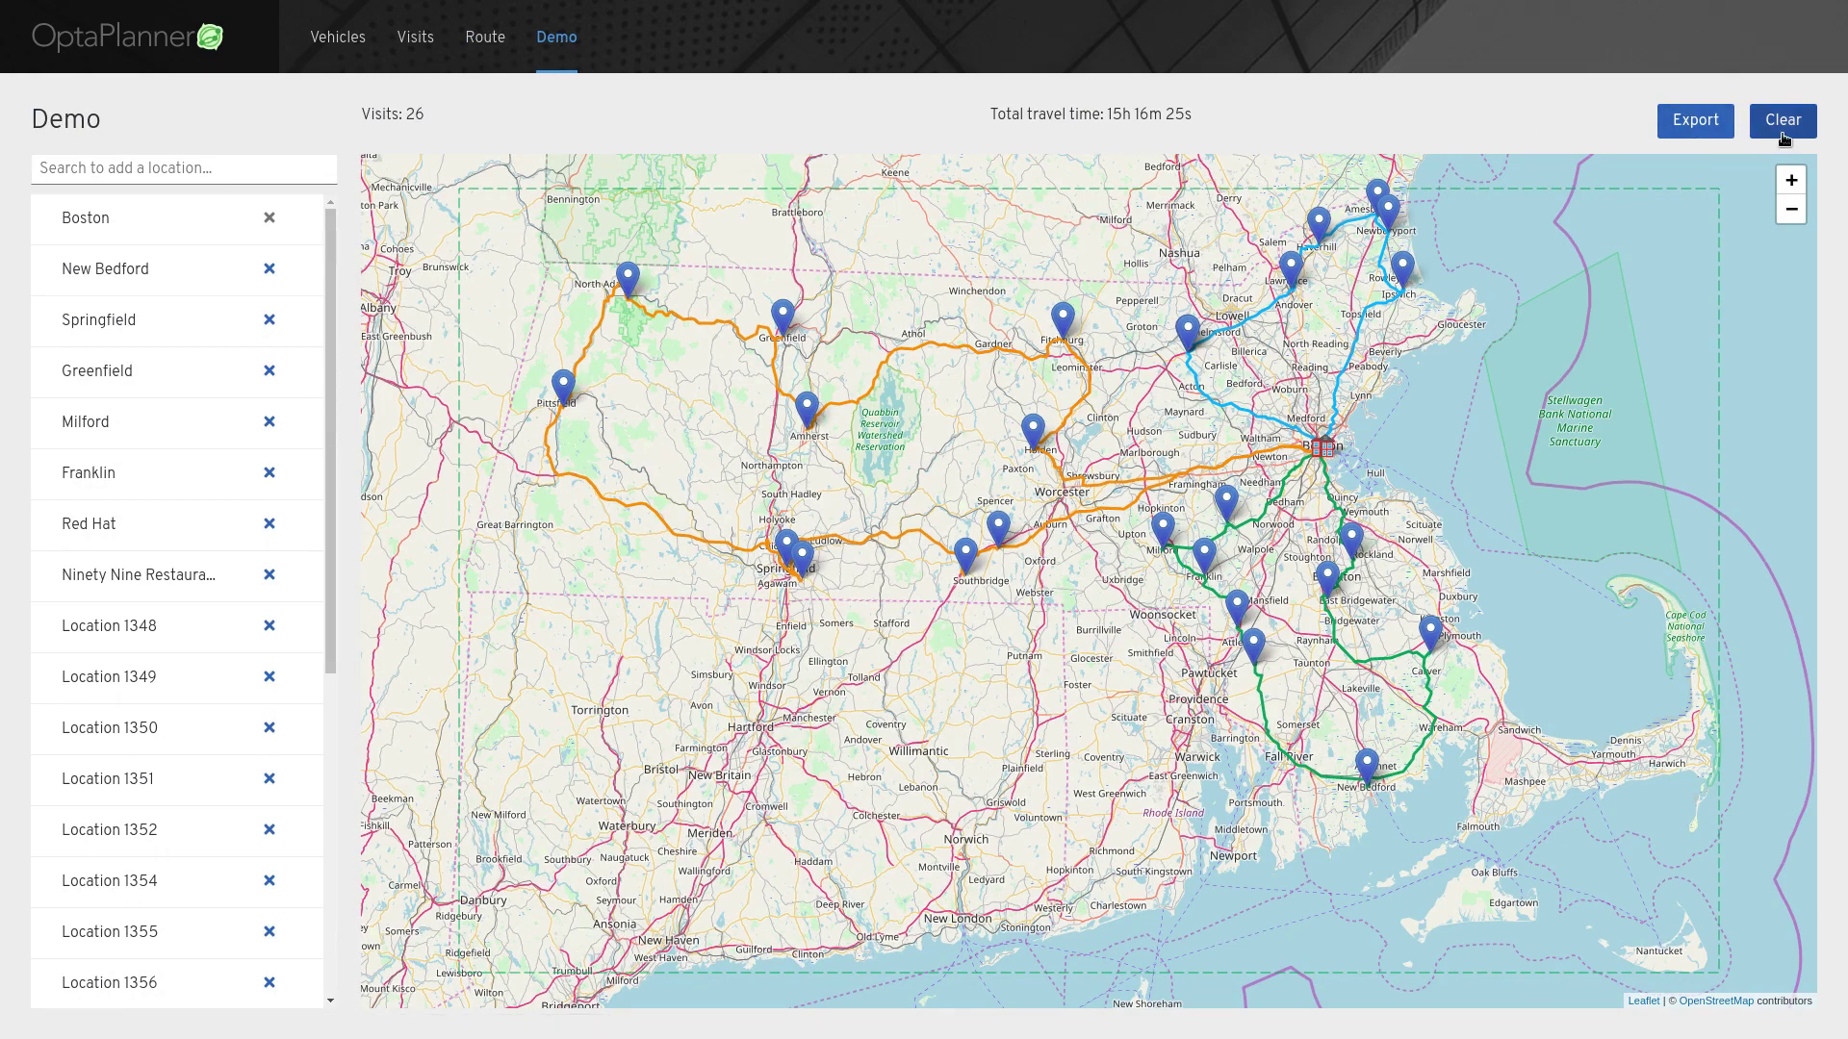
- Export the plan as massachusetts_random.yaml and open the downloaded file
left_click(1725, 131)
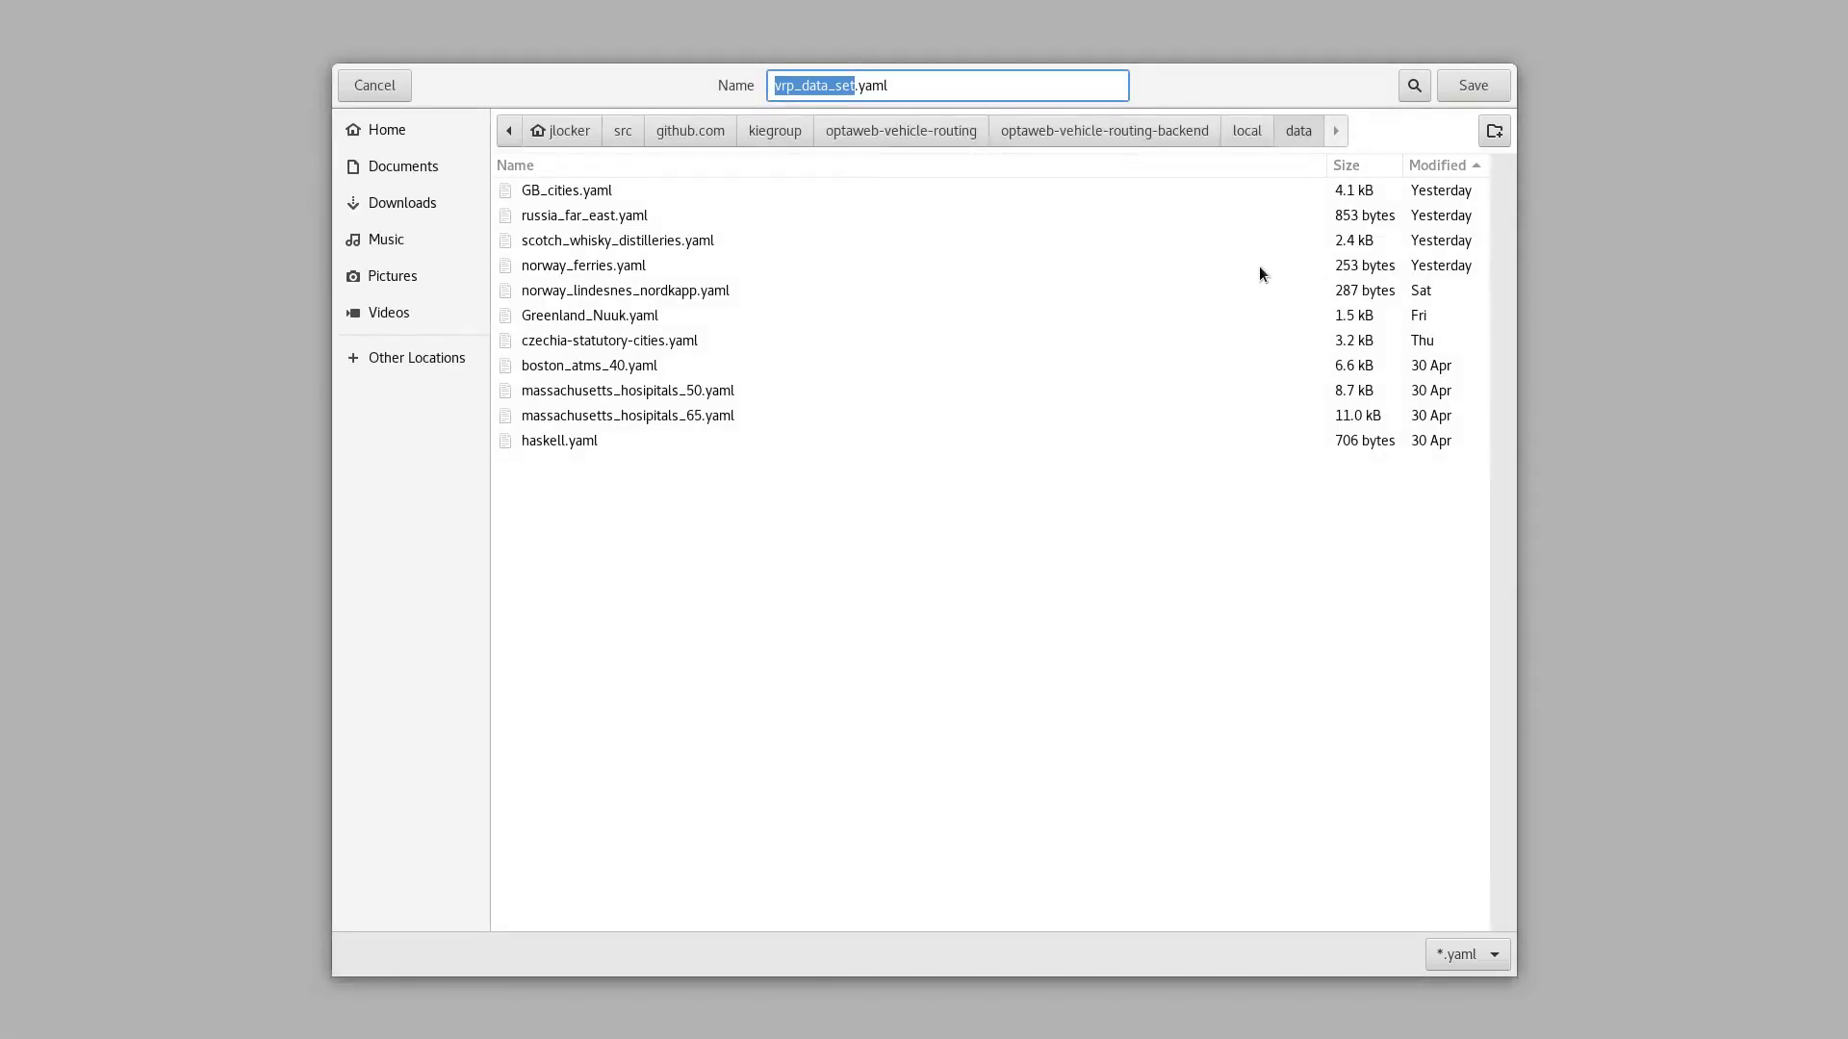
type("massachu")
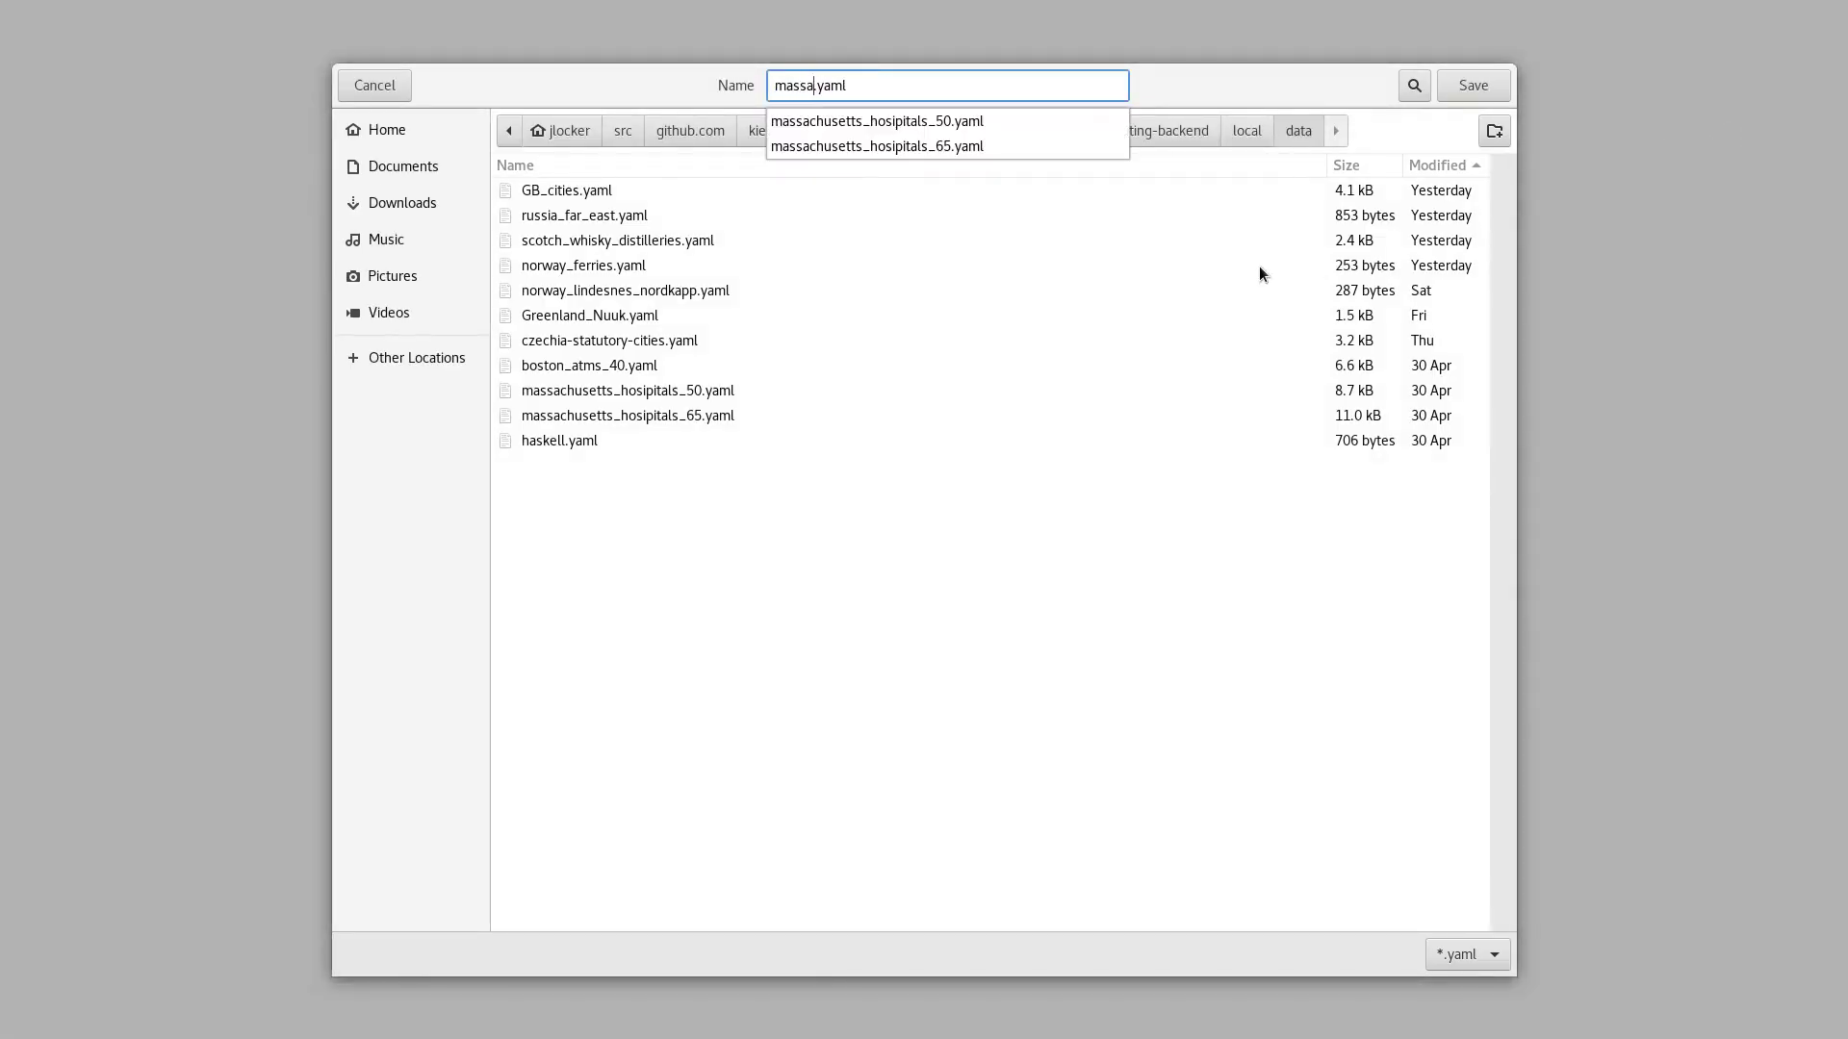
type("setts_random")
key("Return")
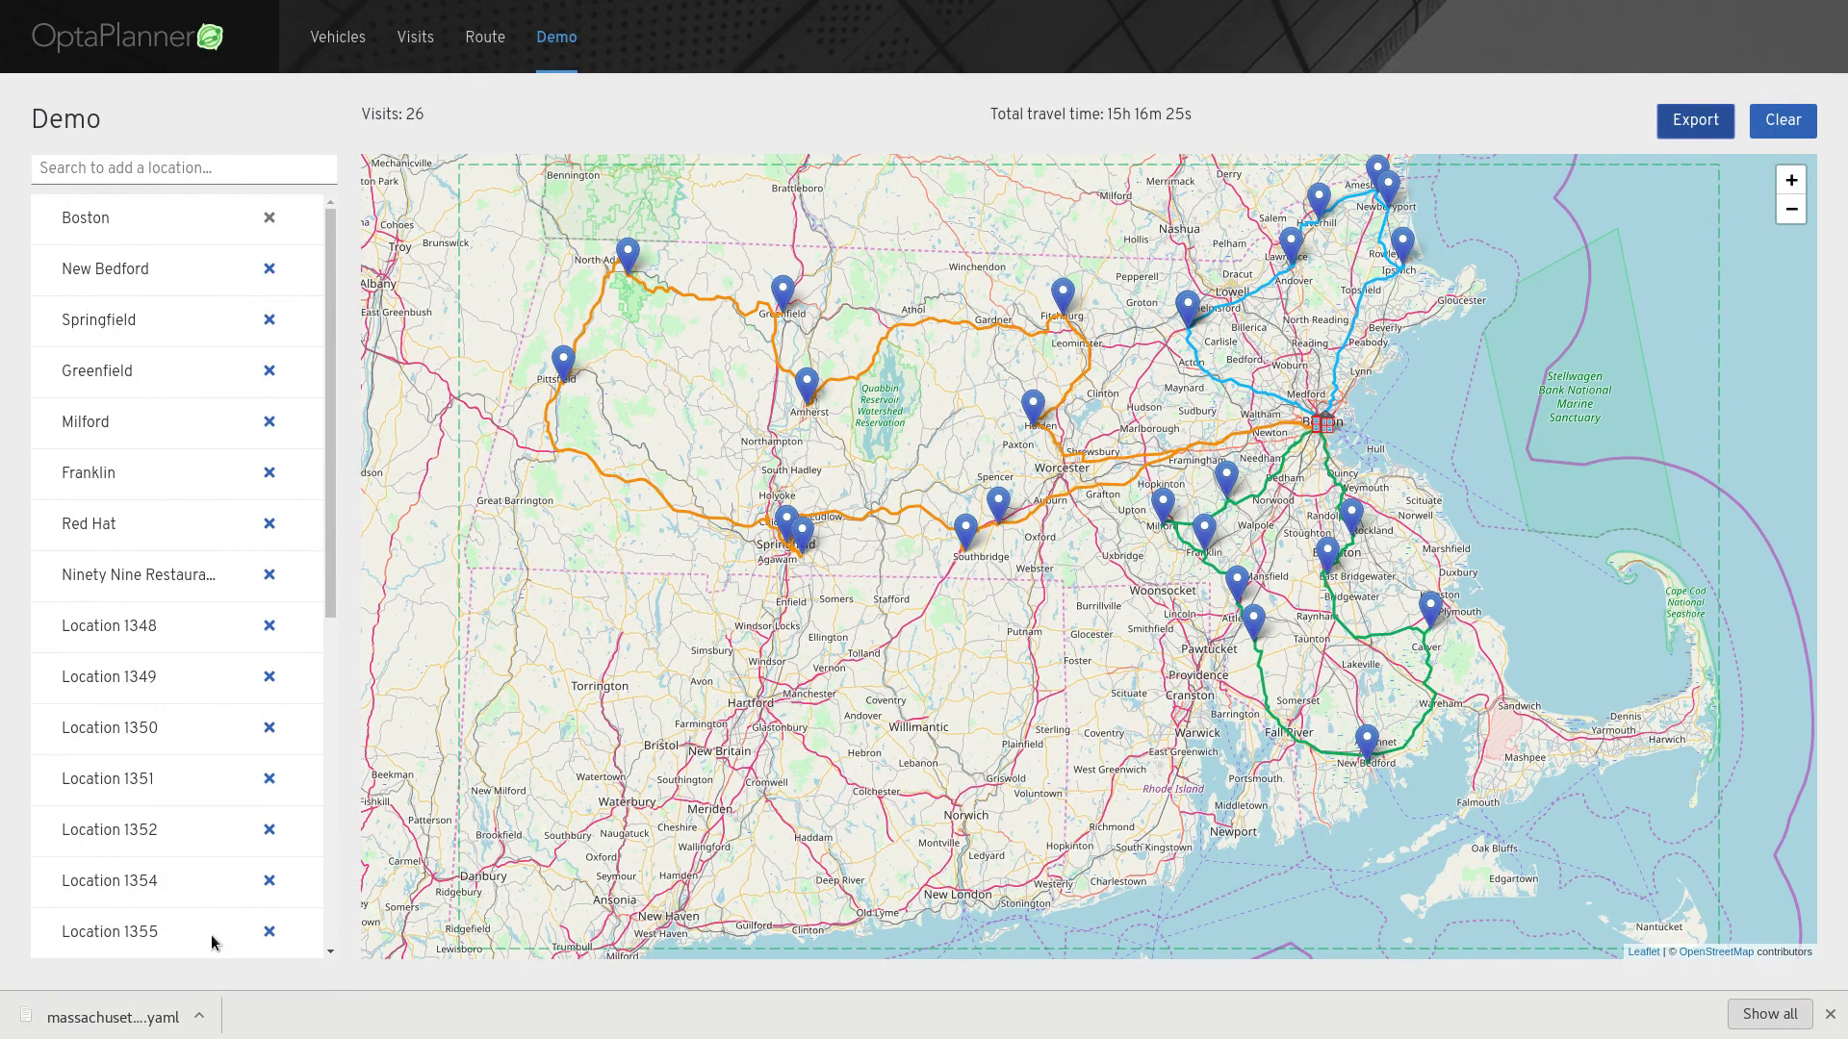
left_click(159, 1017)
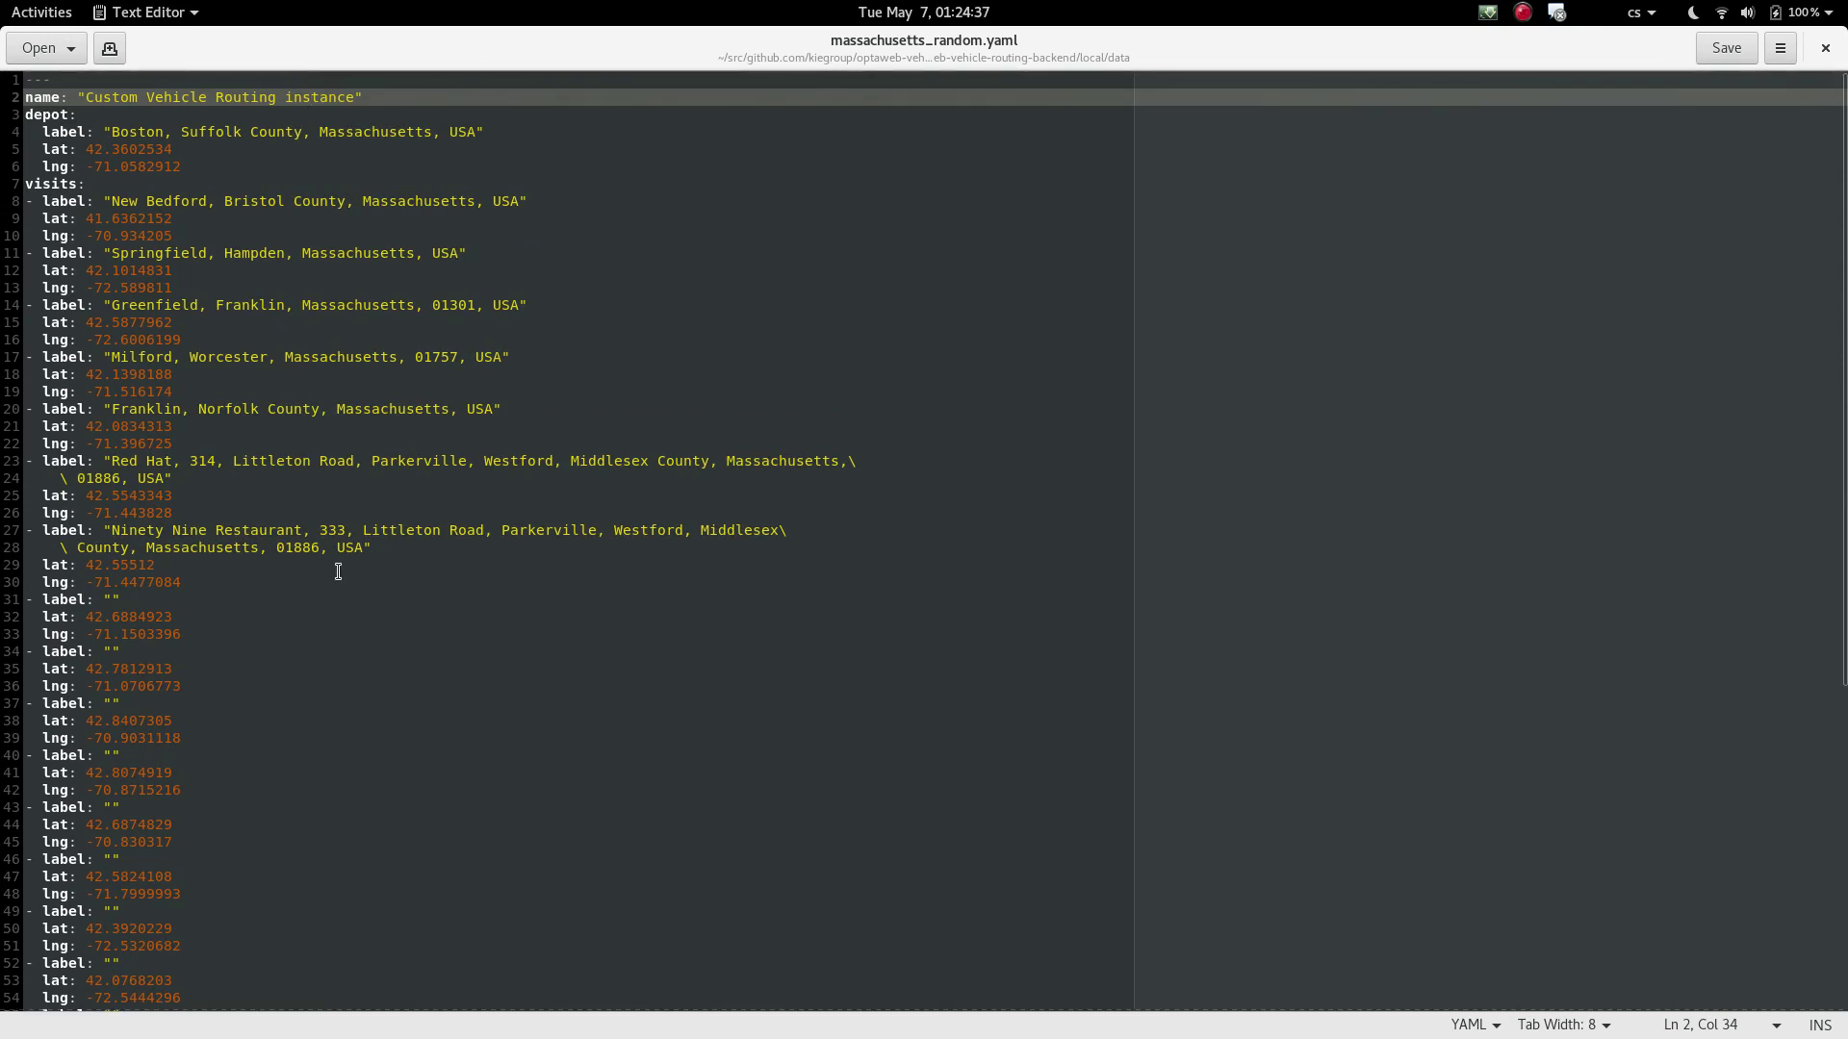
- Replace the instance name on line 2 with 'CAN I HAZ MESSACHUSATZ' and save
key("ctrl+Left")
key("ctrl+Left")
key("ctrl+Left")
key("ctrl+Left")
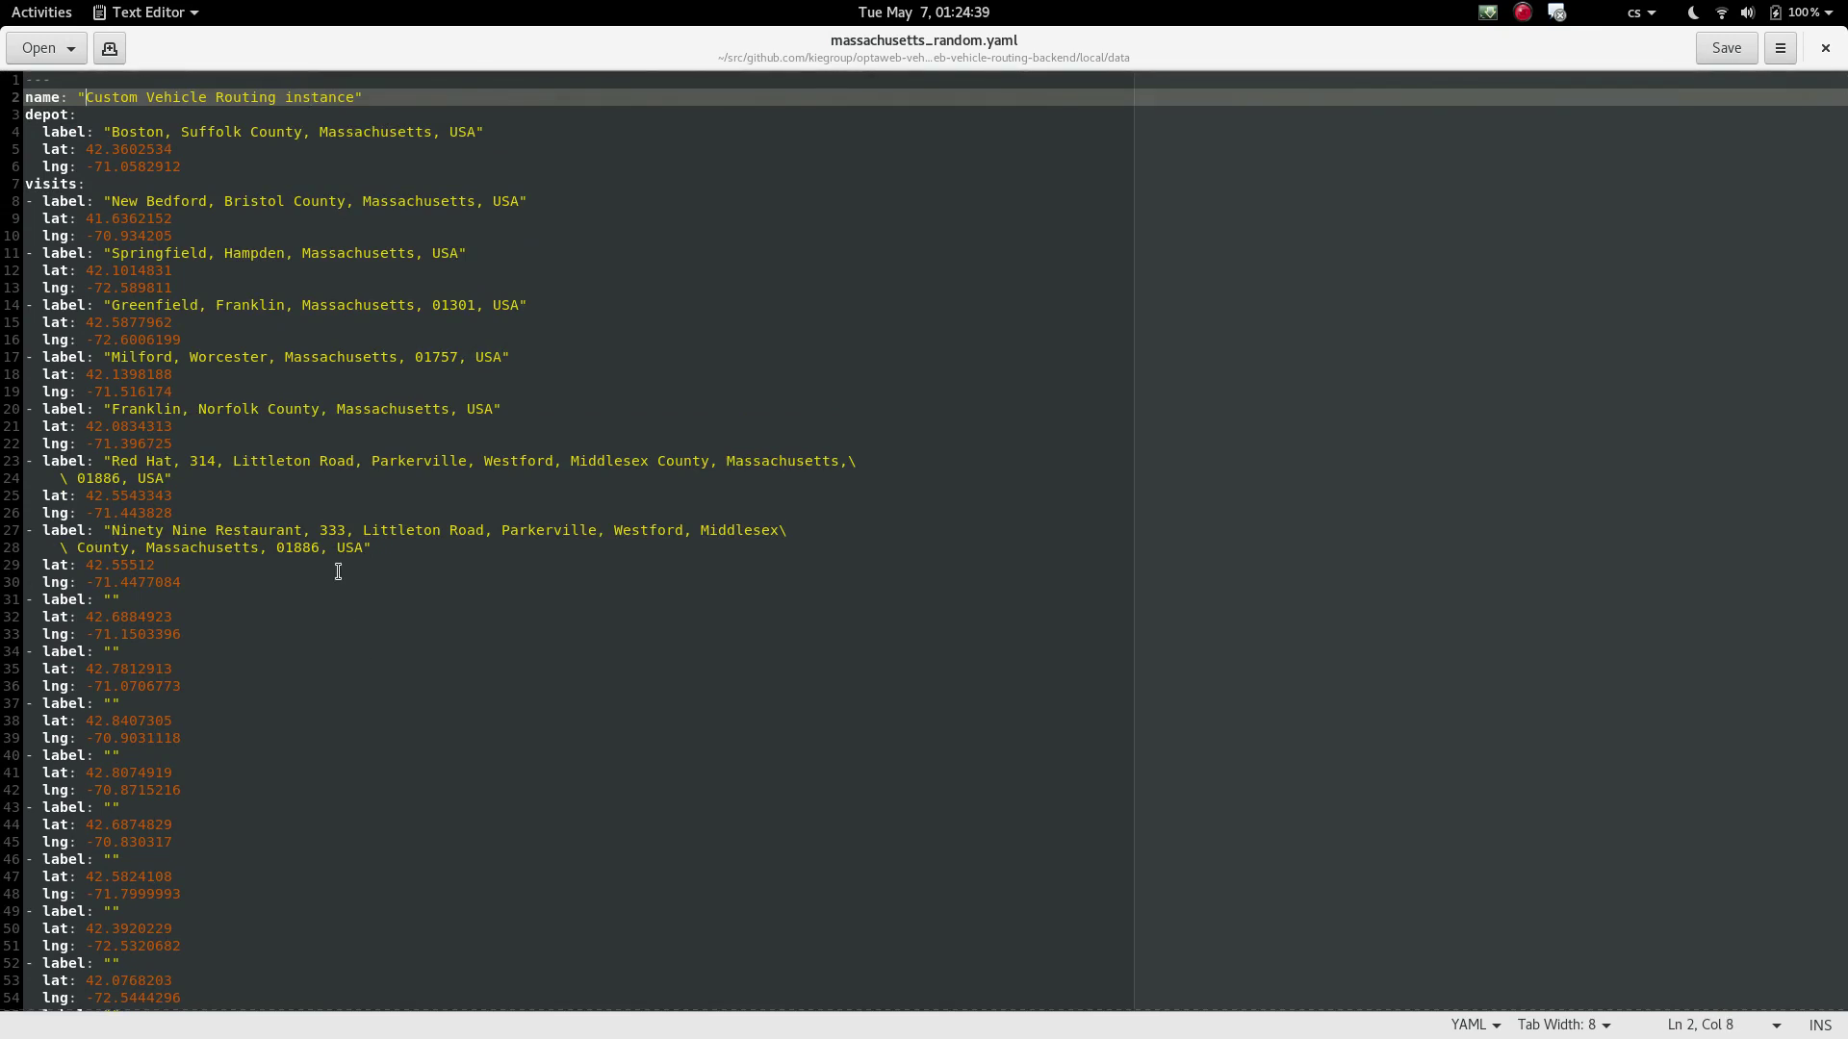
key("ctrl+shift+Right")
key("ctrl+shift+Right")
key("ctrl+shift+Right")
key("ctrl+shift+Right")
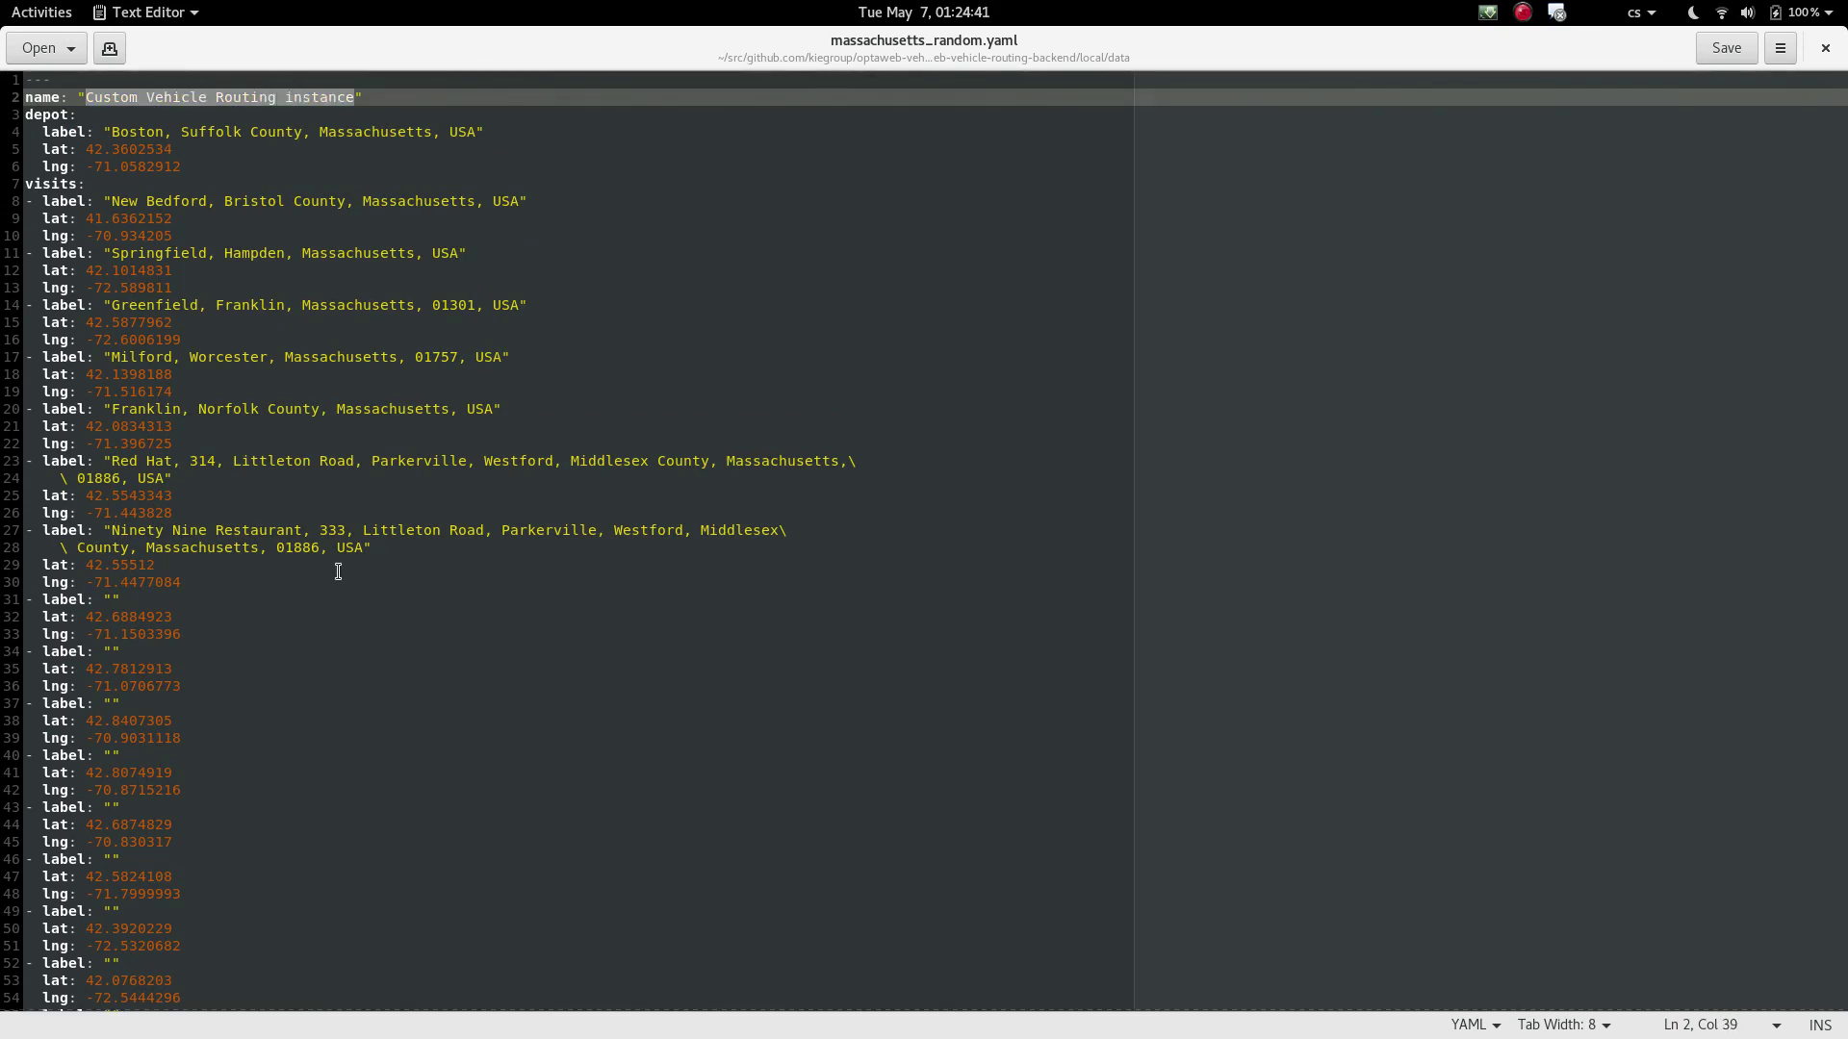
type("CAN I HA")
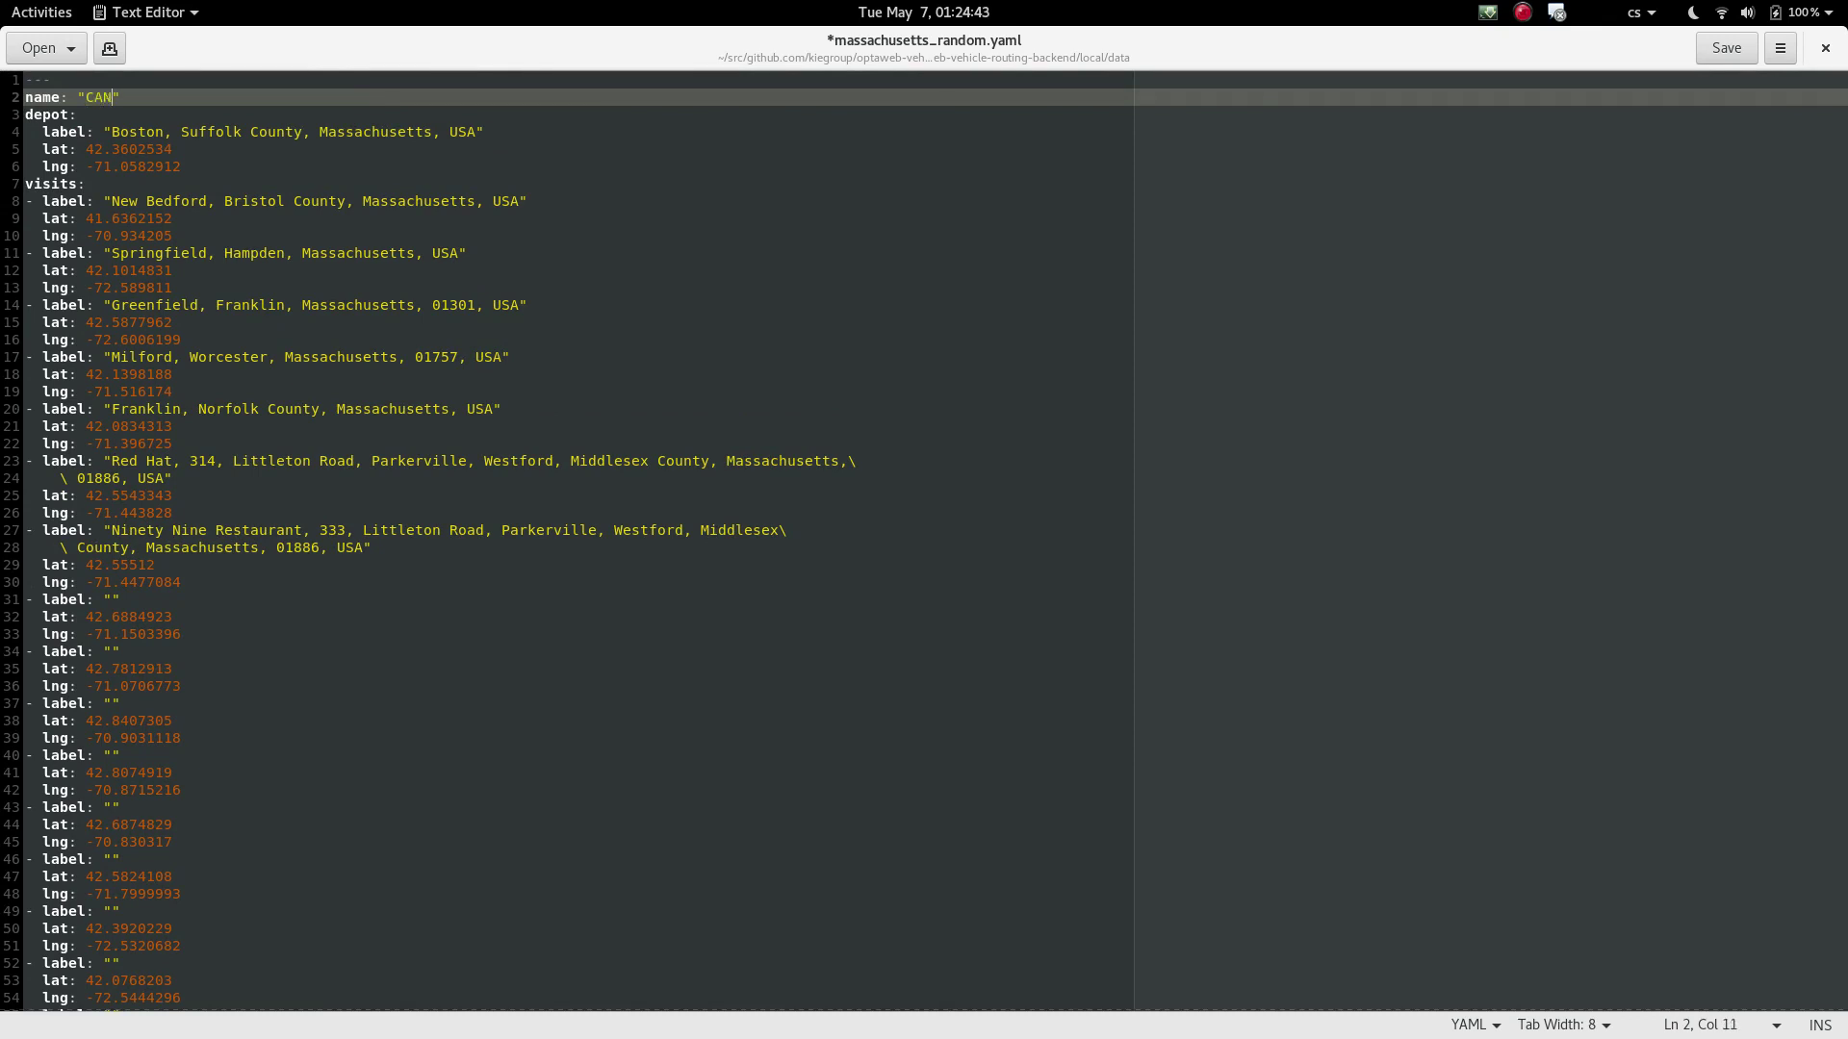
type("Z M")
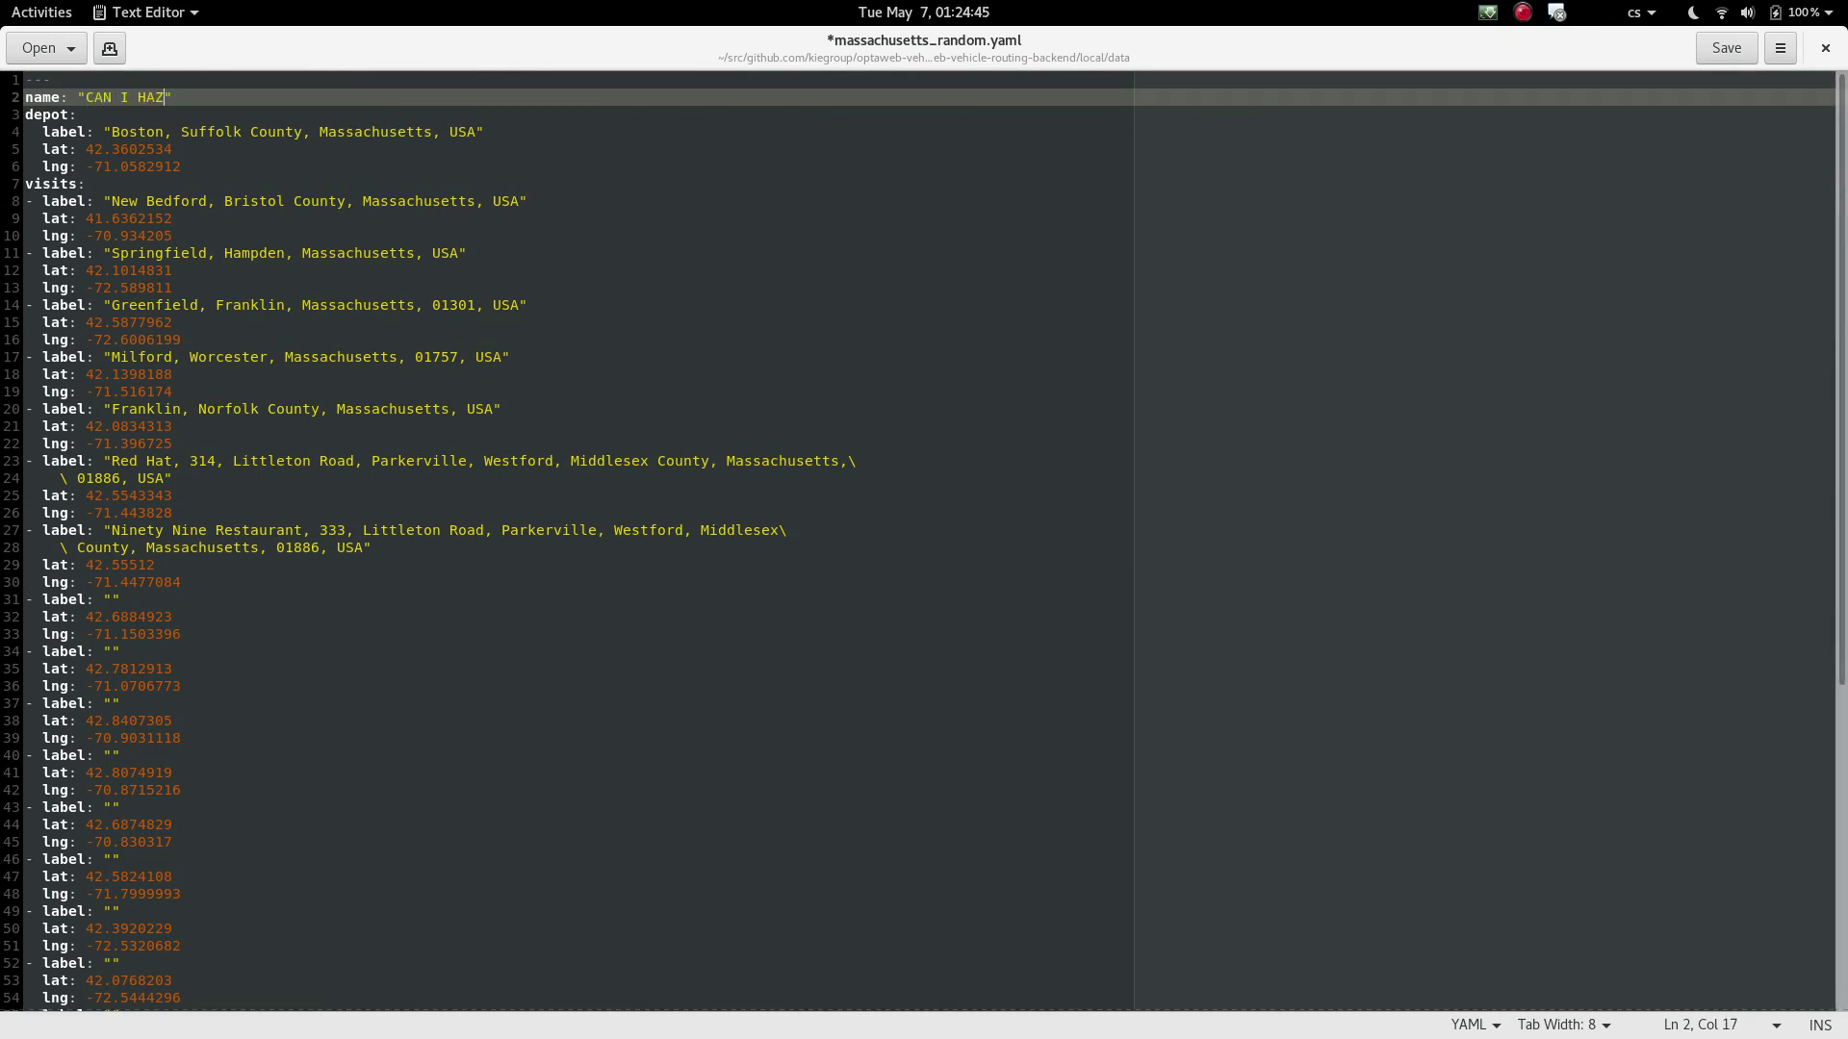
type("ESSACHUSATZ")
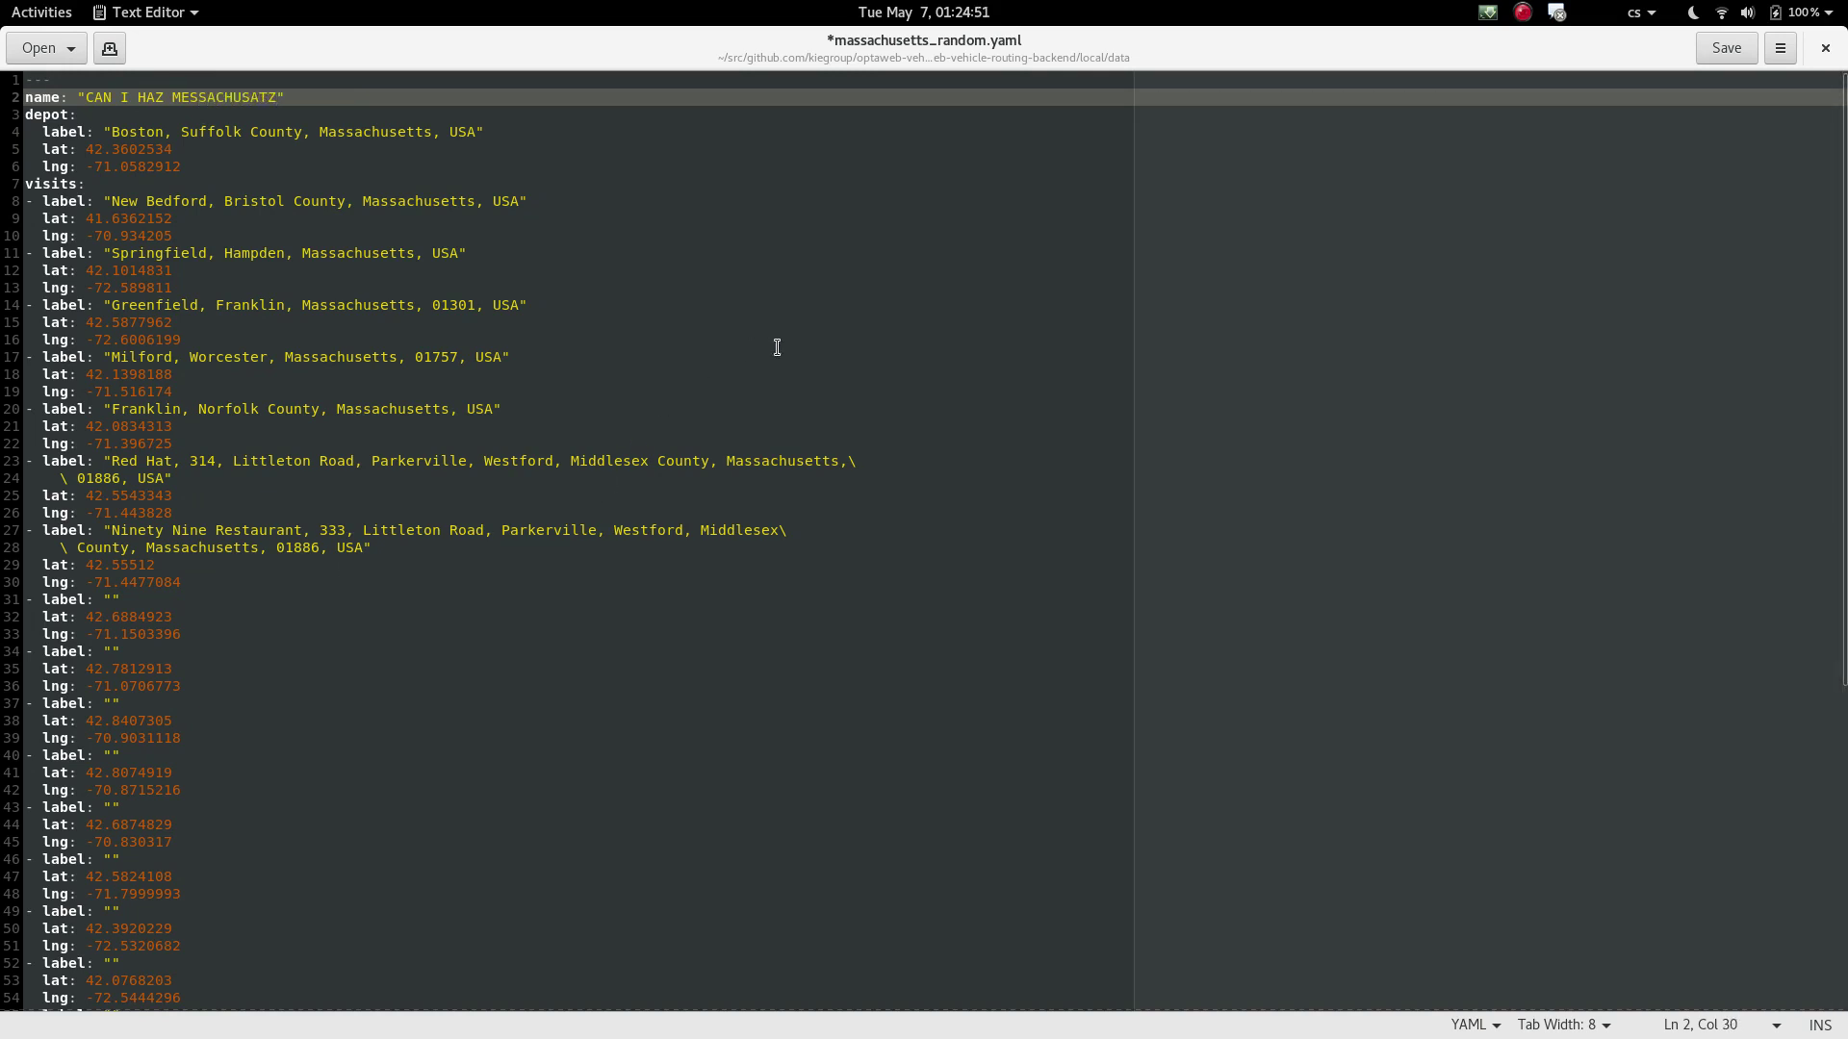
key("ctrl+s")
key("alt+Tab")
key("alt+Tab")
key("alt+Tab")
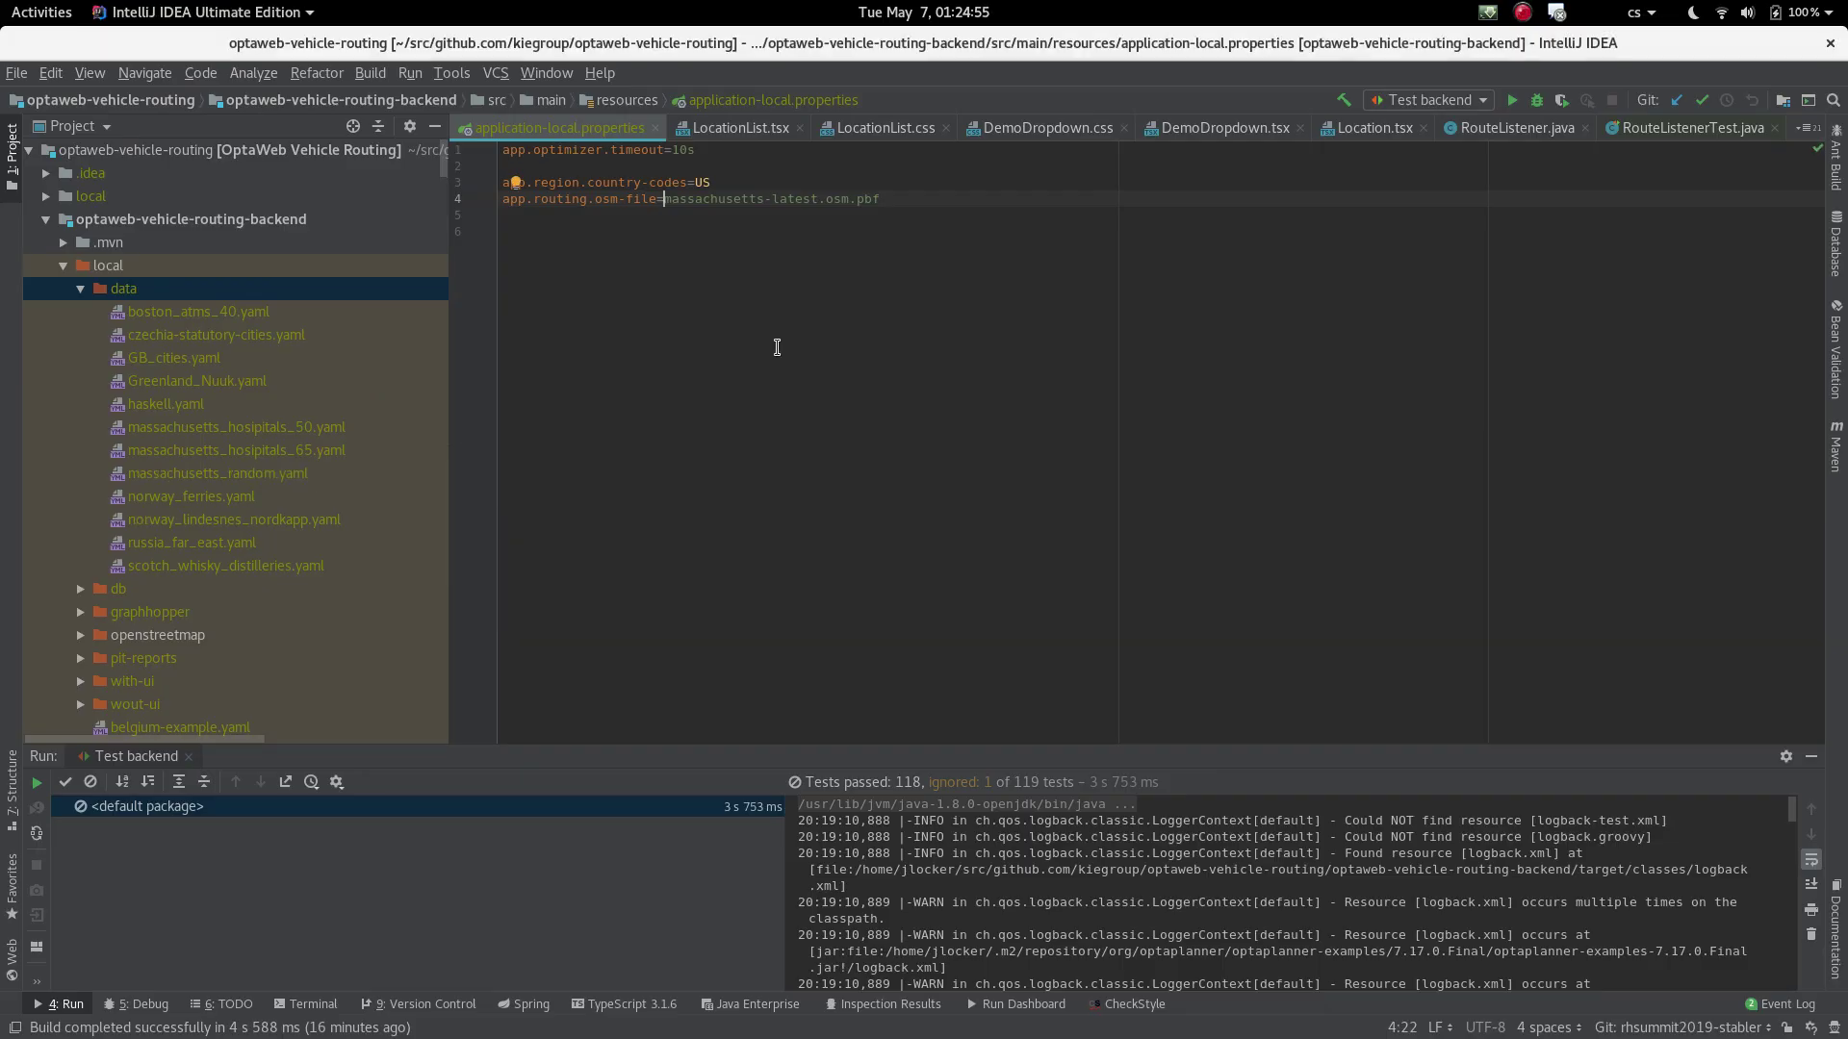
- Stop and rerun the routing backend from the drop-down terminal
key("F12")
key("ctrl+c")
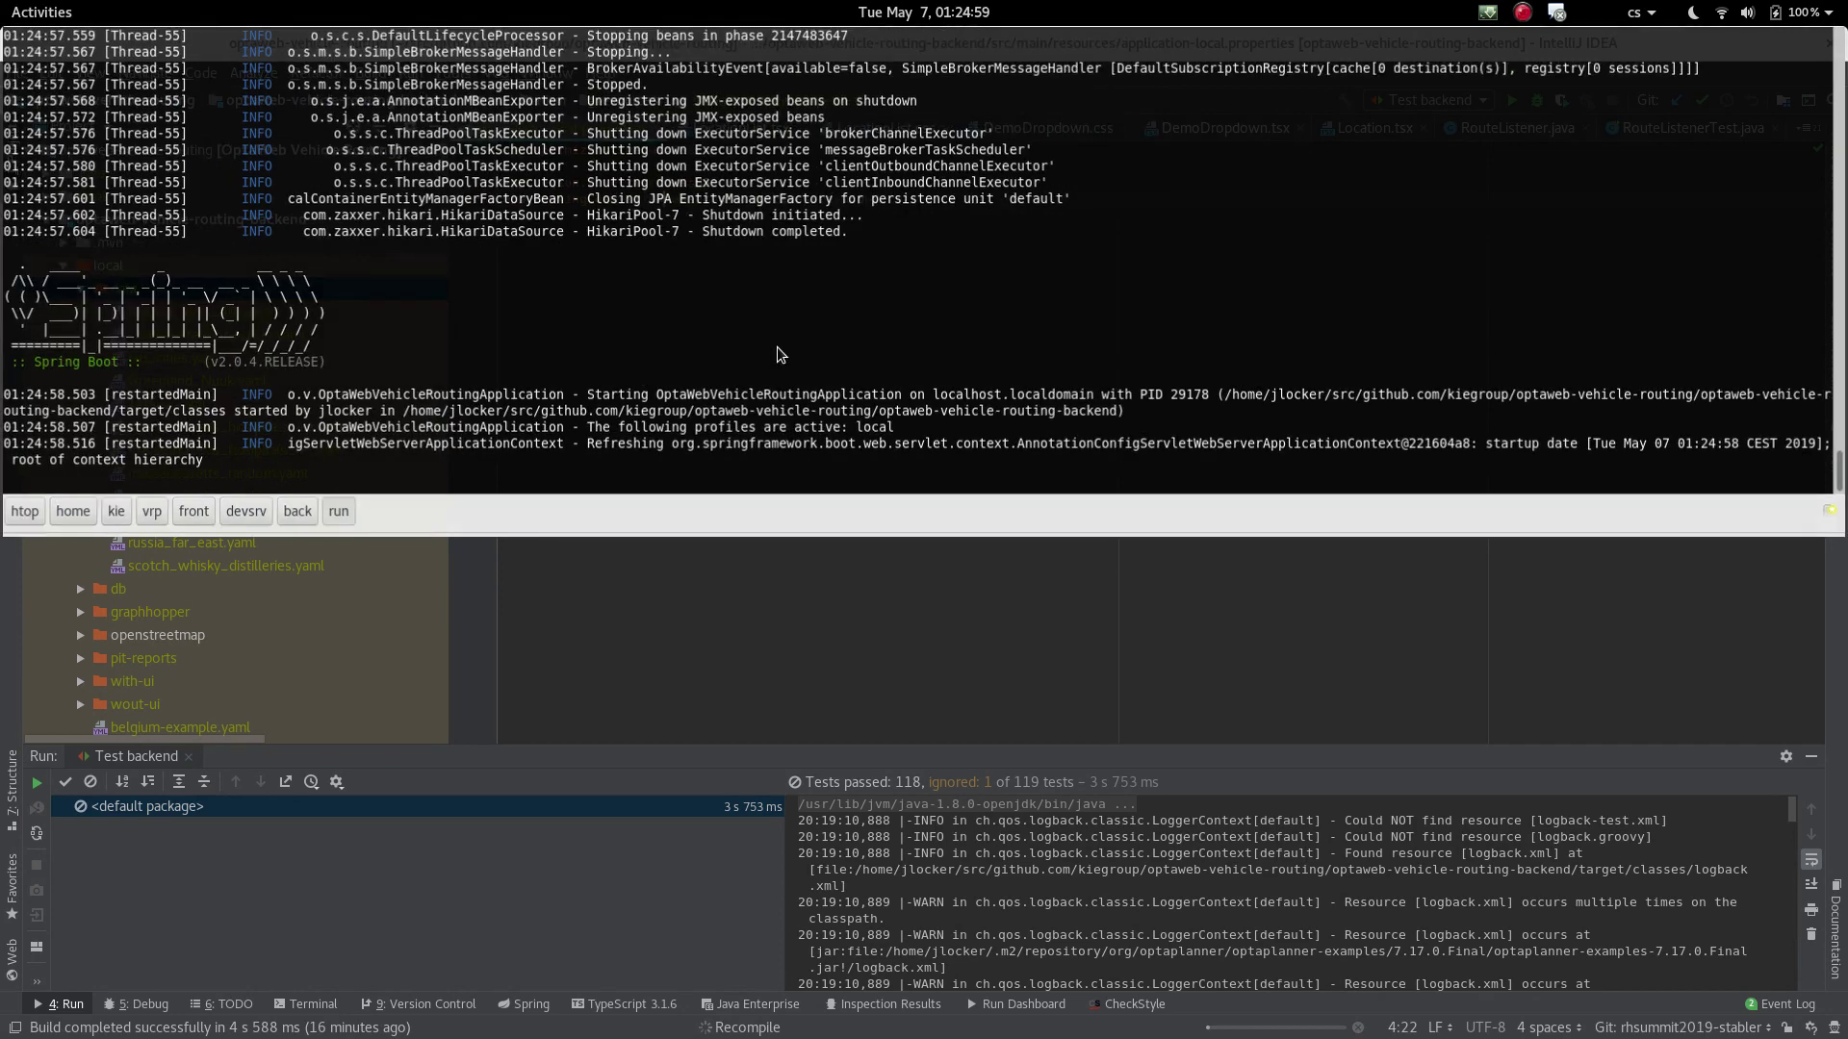
key("F12")
key("alt+Tab")
key("alt+Tab")
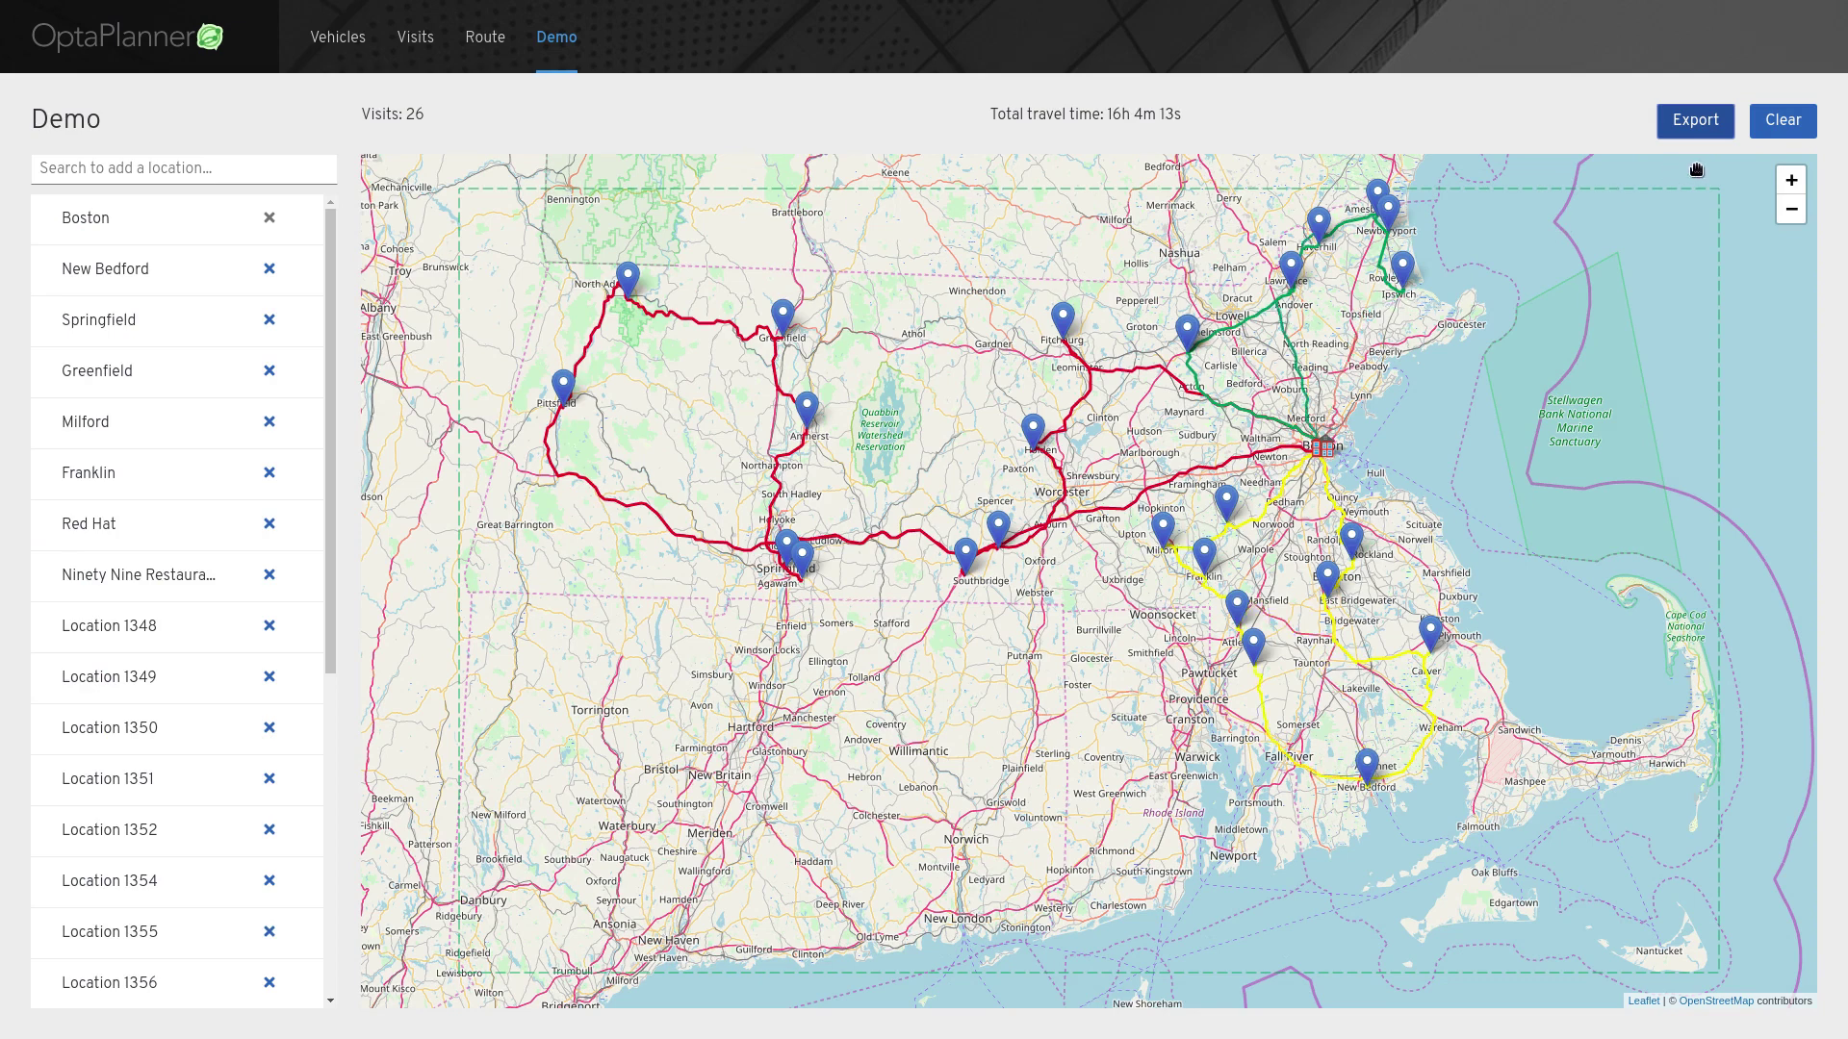
- Clear the visits and load the CAN I HAZ MESSACHUSATZ demo with its 26 visits
left_click(1770, 127)
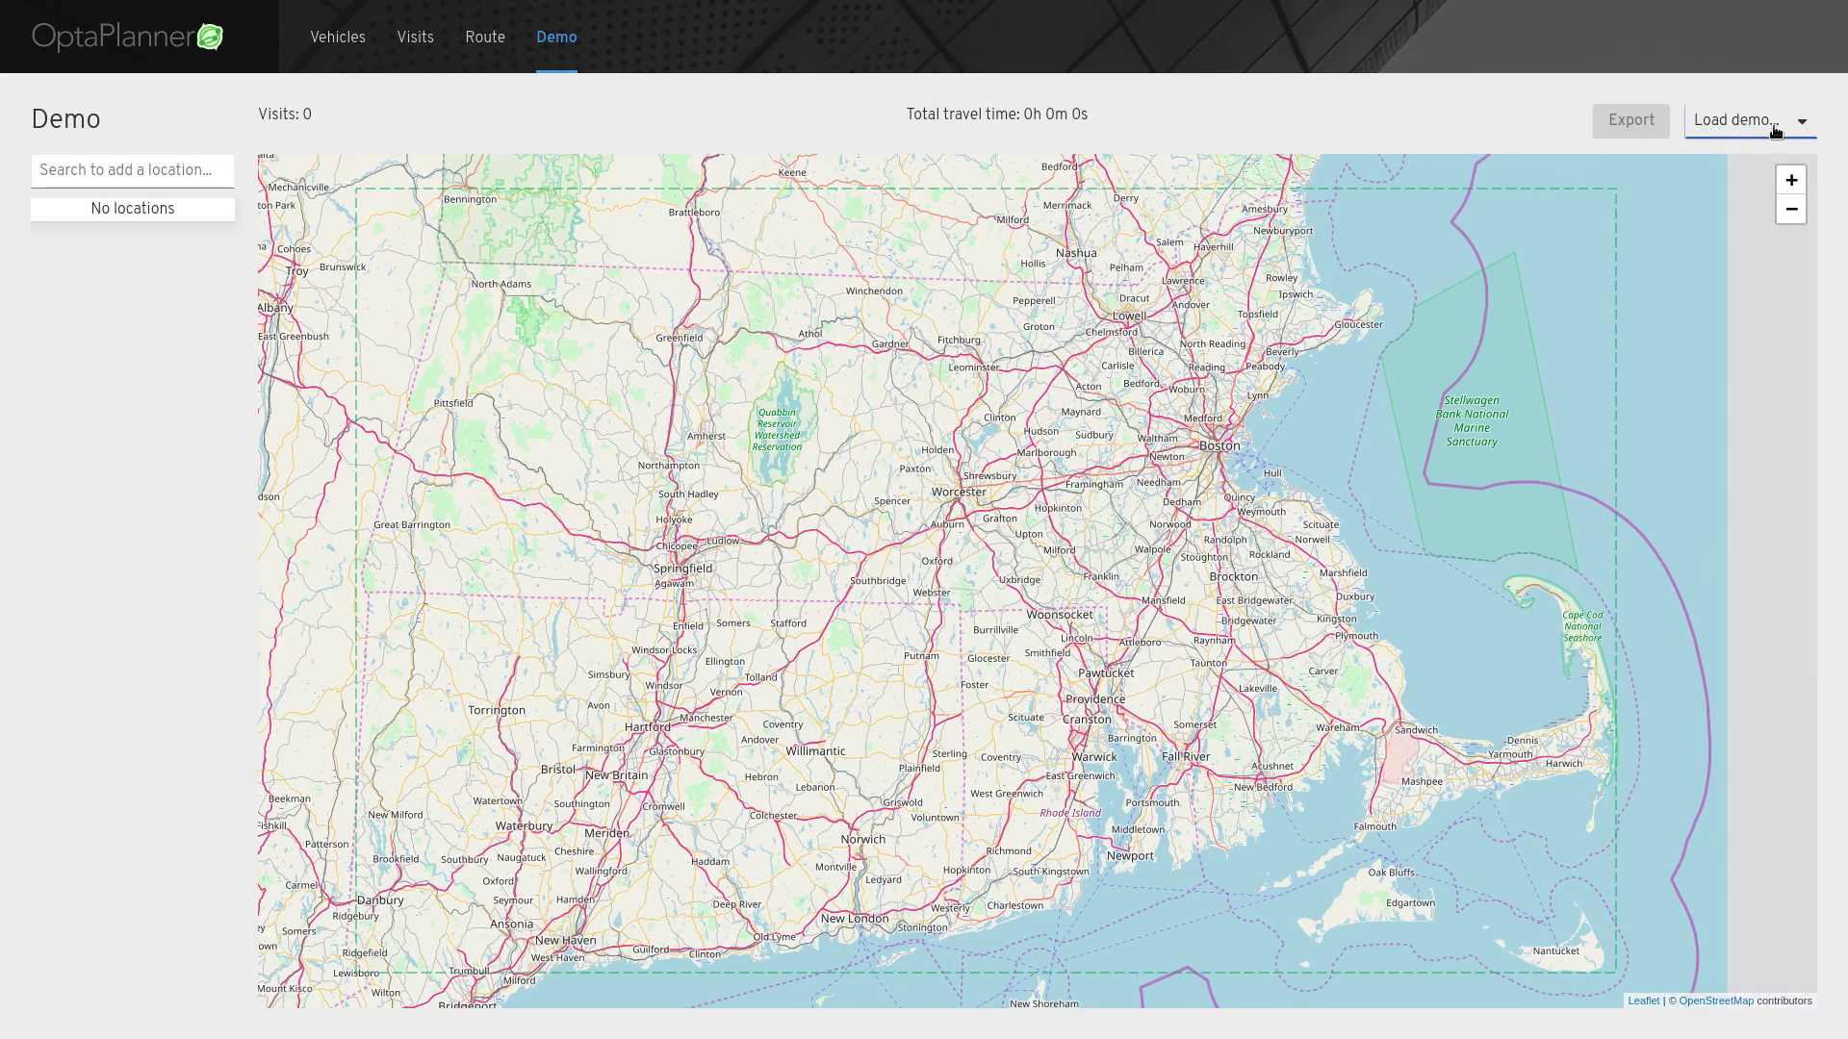
left_click(1780, 123)
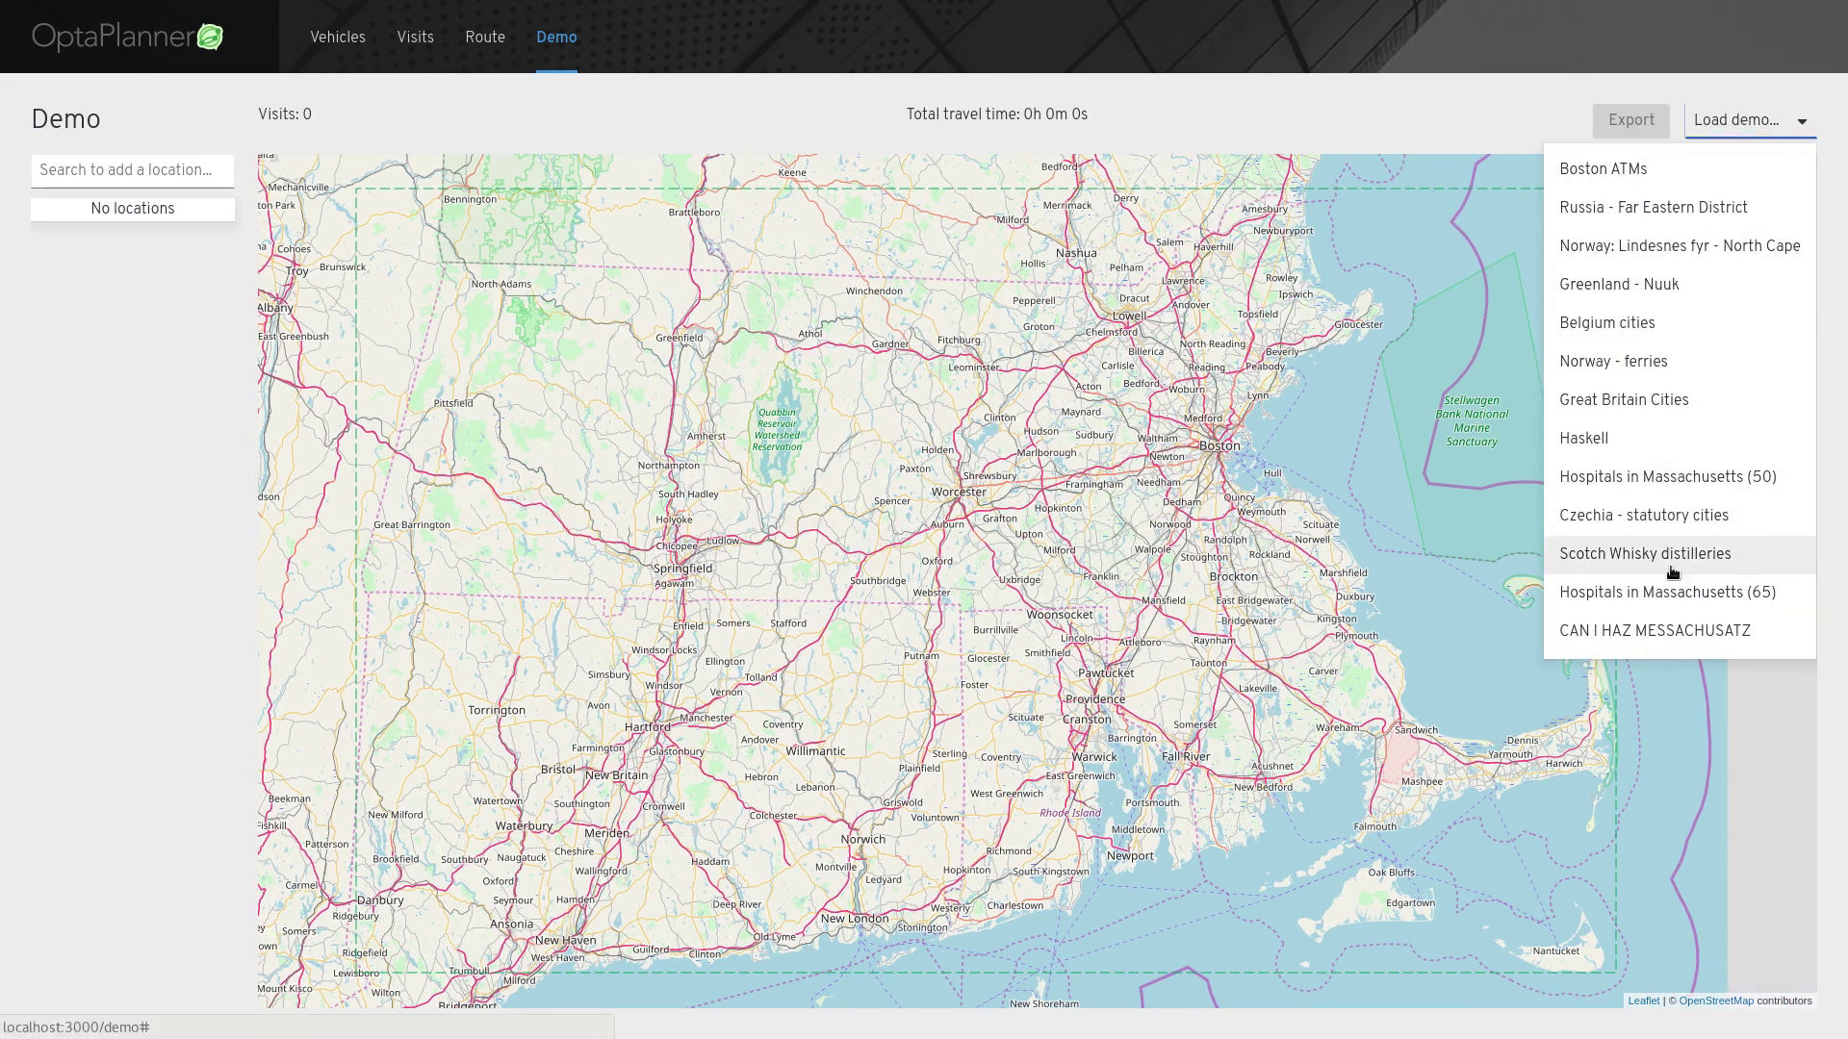
left_click(1668, 635)
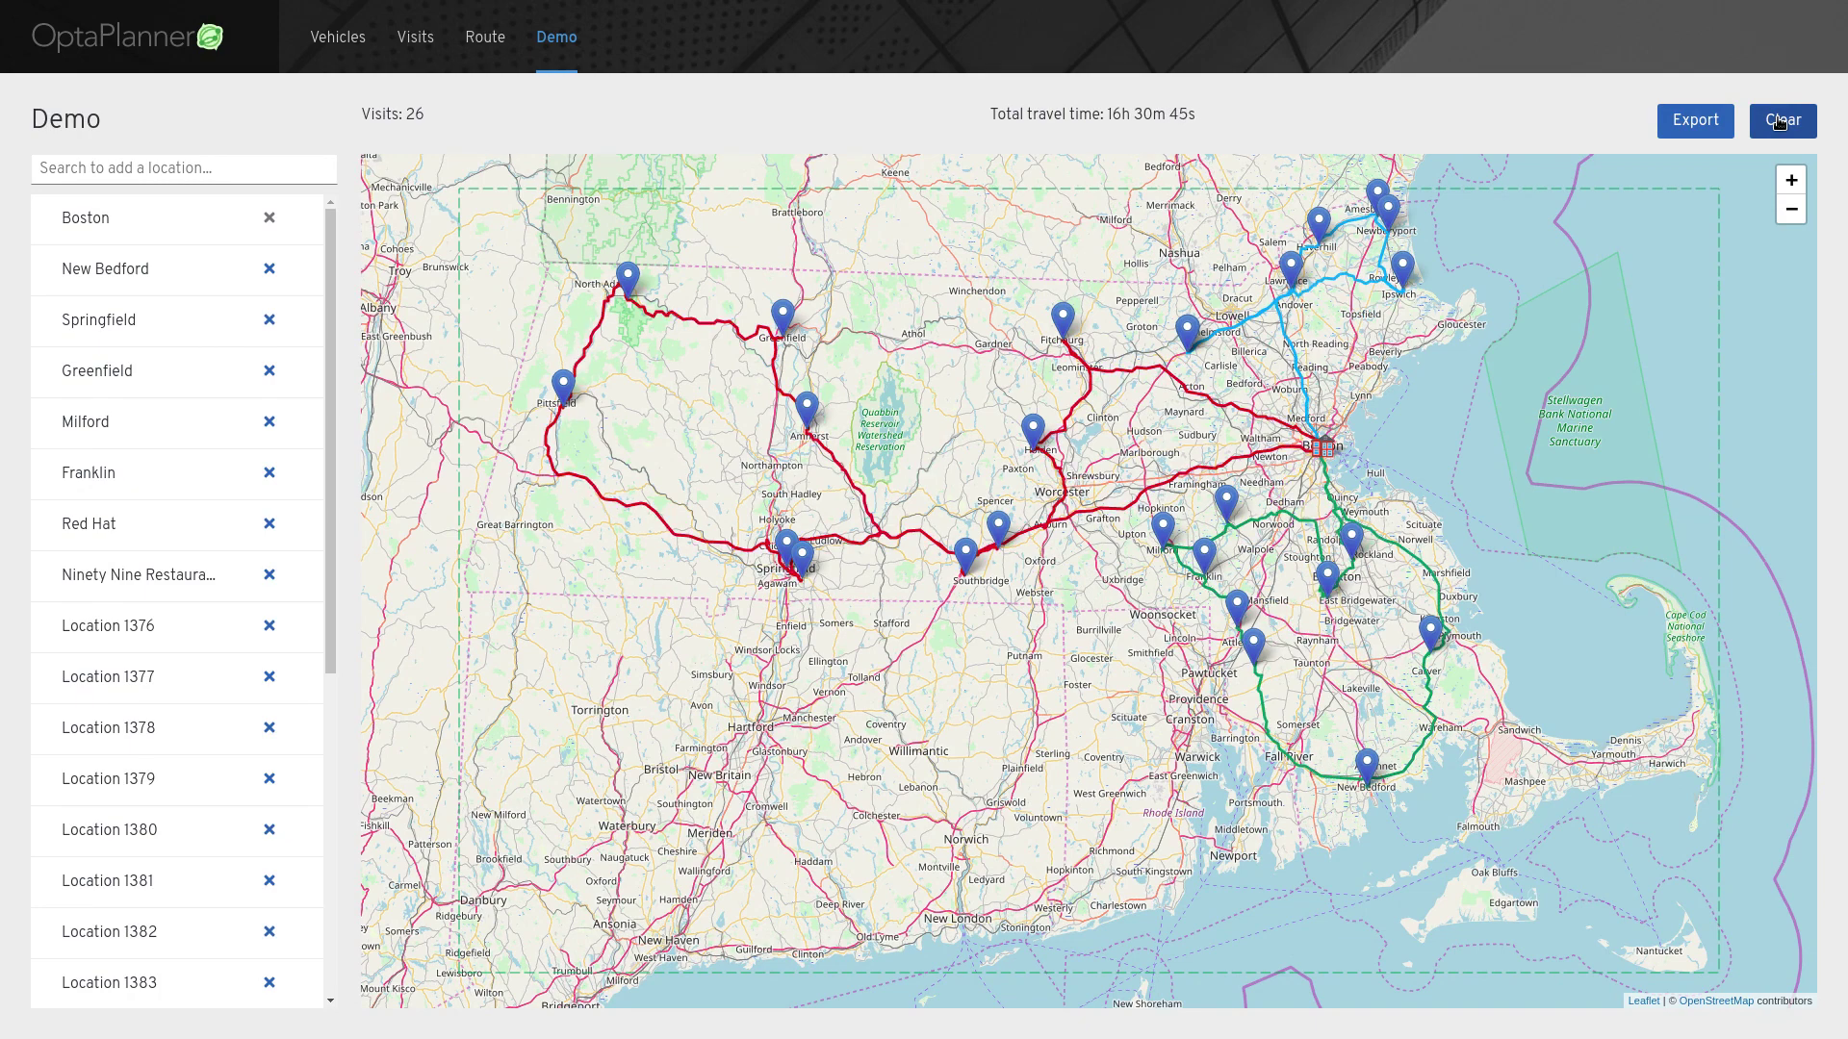
- Clear all visits and routes from the demo, then set the map file to czech-republic-latest.osm.pbf and country code to CZ
left_click(1781, 122)
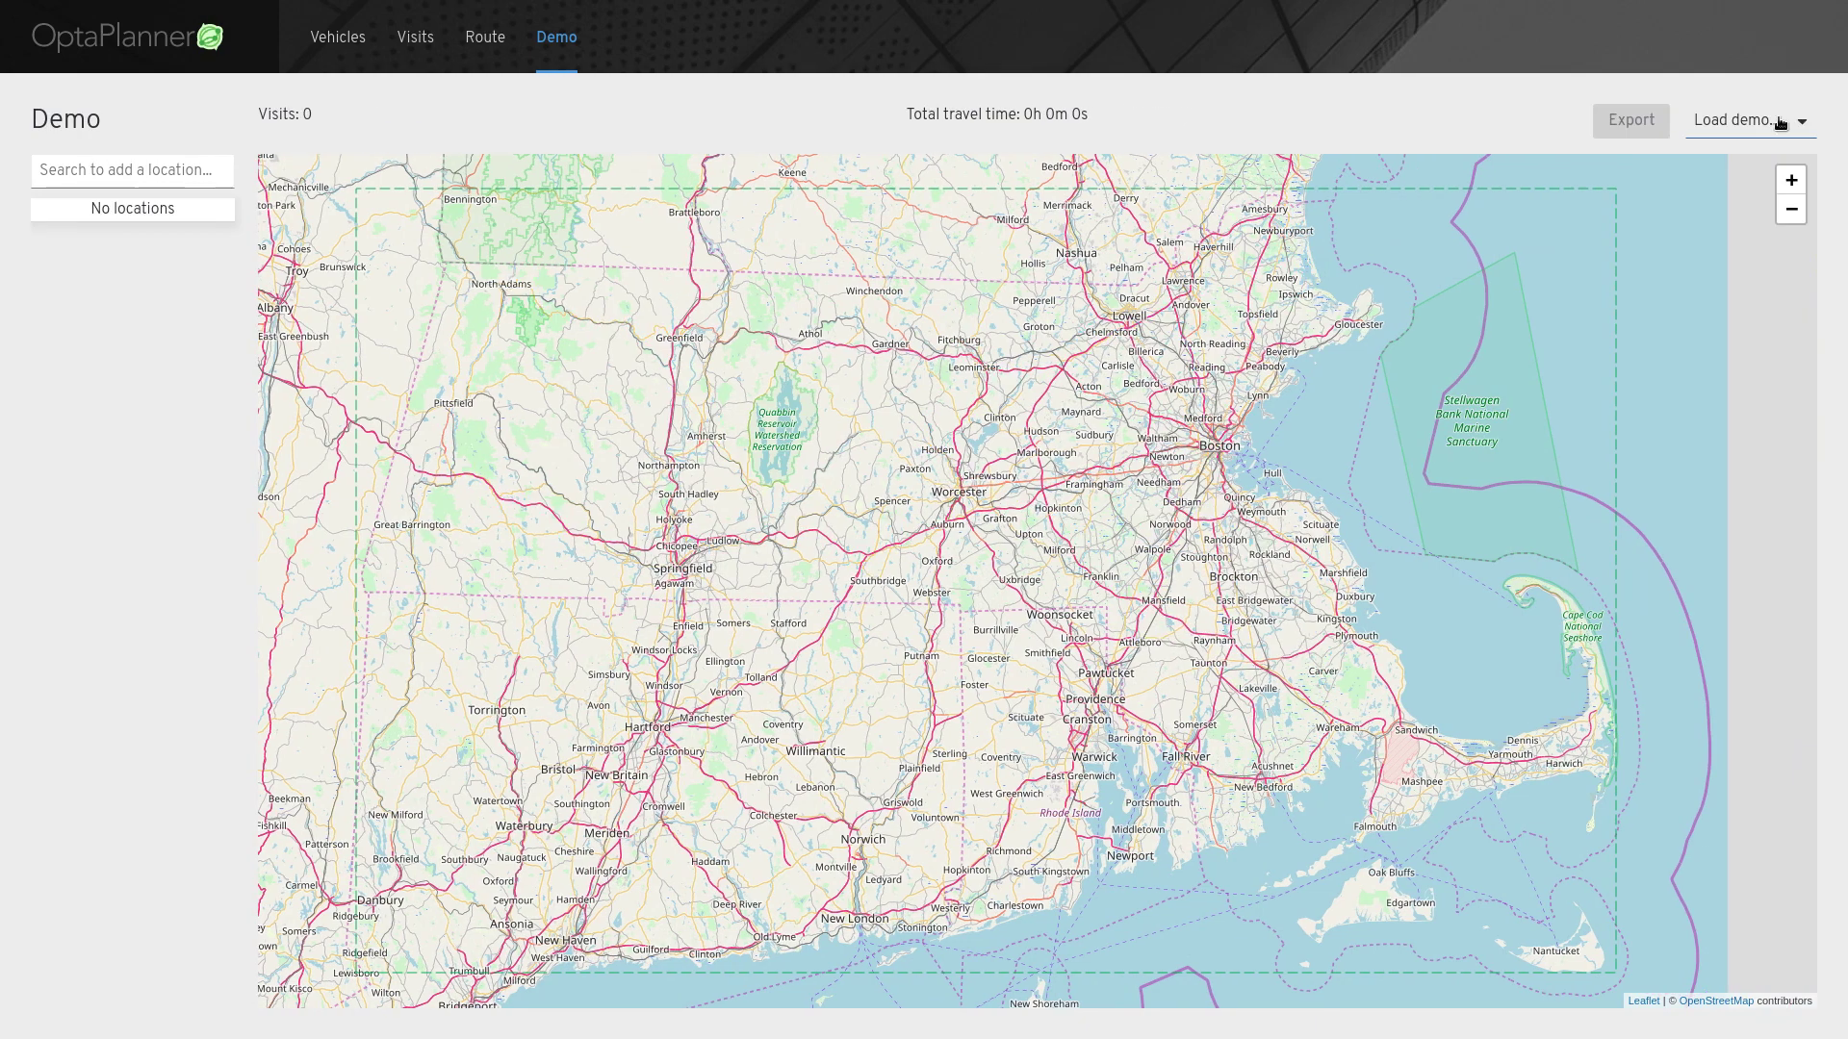
key("alt+Tab")
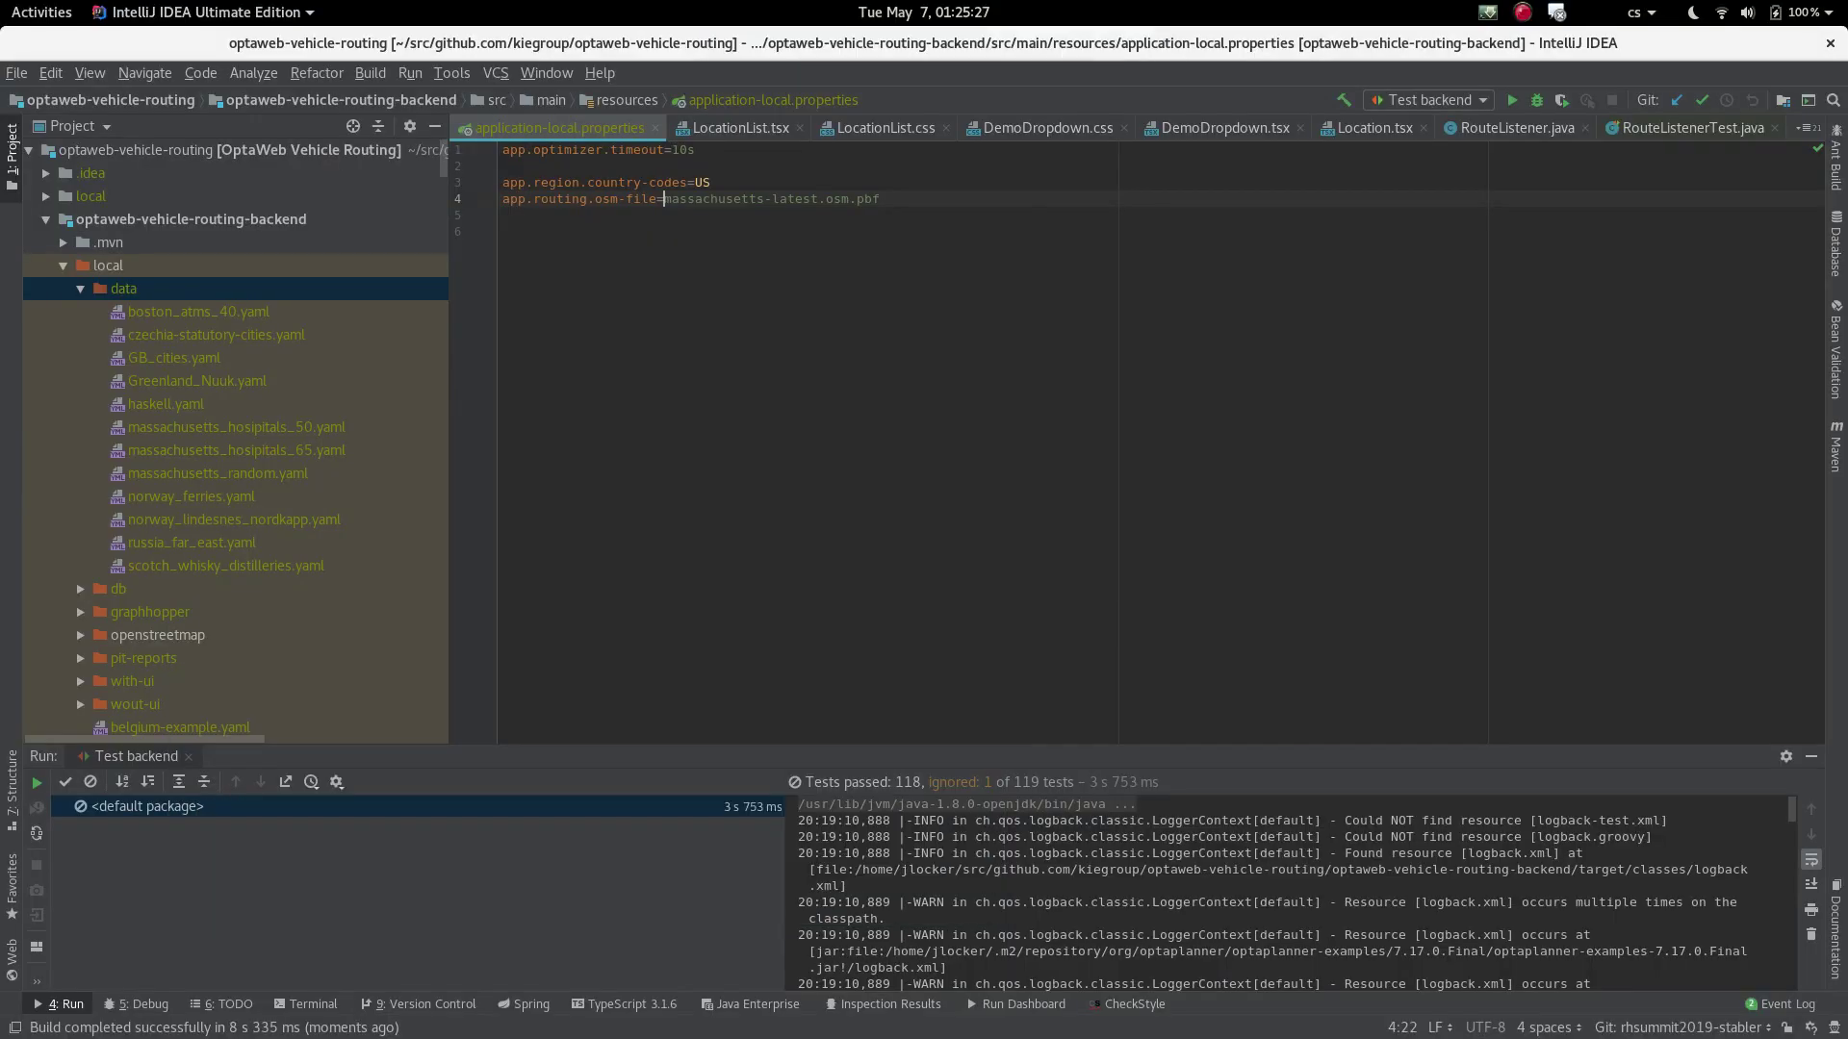
key("ctrl+shift+Right")
type("czech-republic")
key("Up")
key("BackSpace")
key("BackSpace")
type("CZ")
key("Escape")
- Recompile and restart the backend with the Czech Republic configuration
key("ctrl+shift+F9")
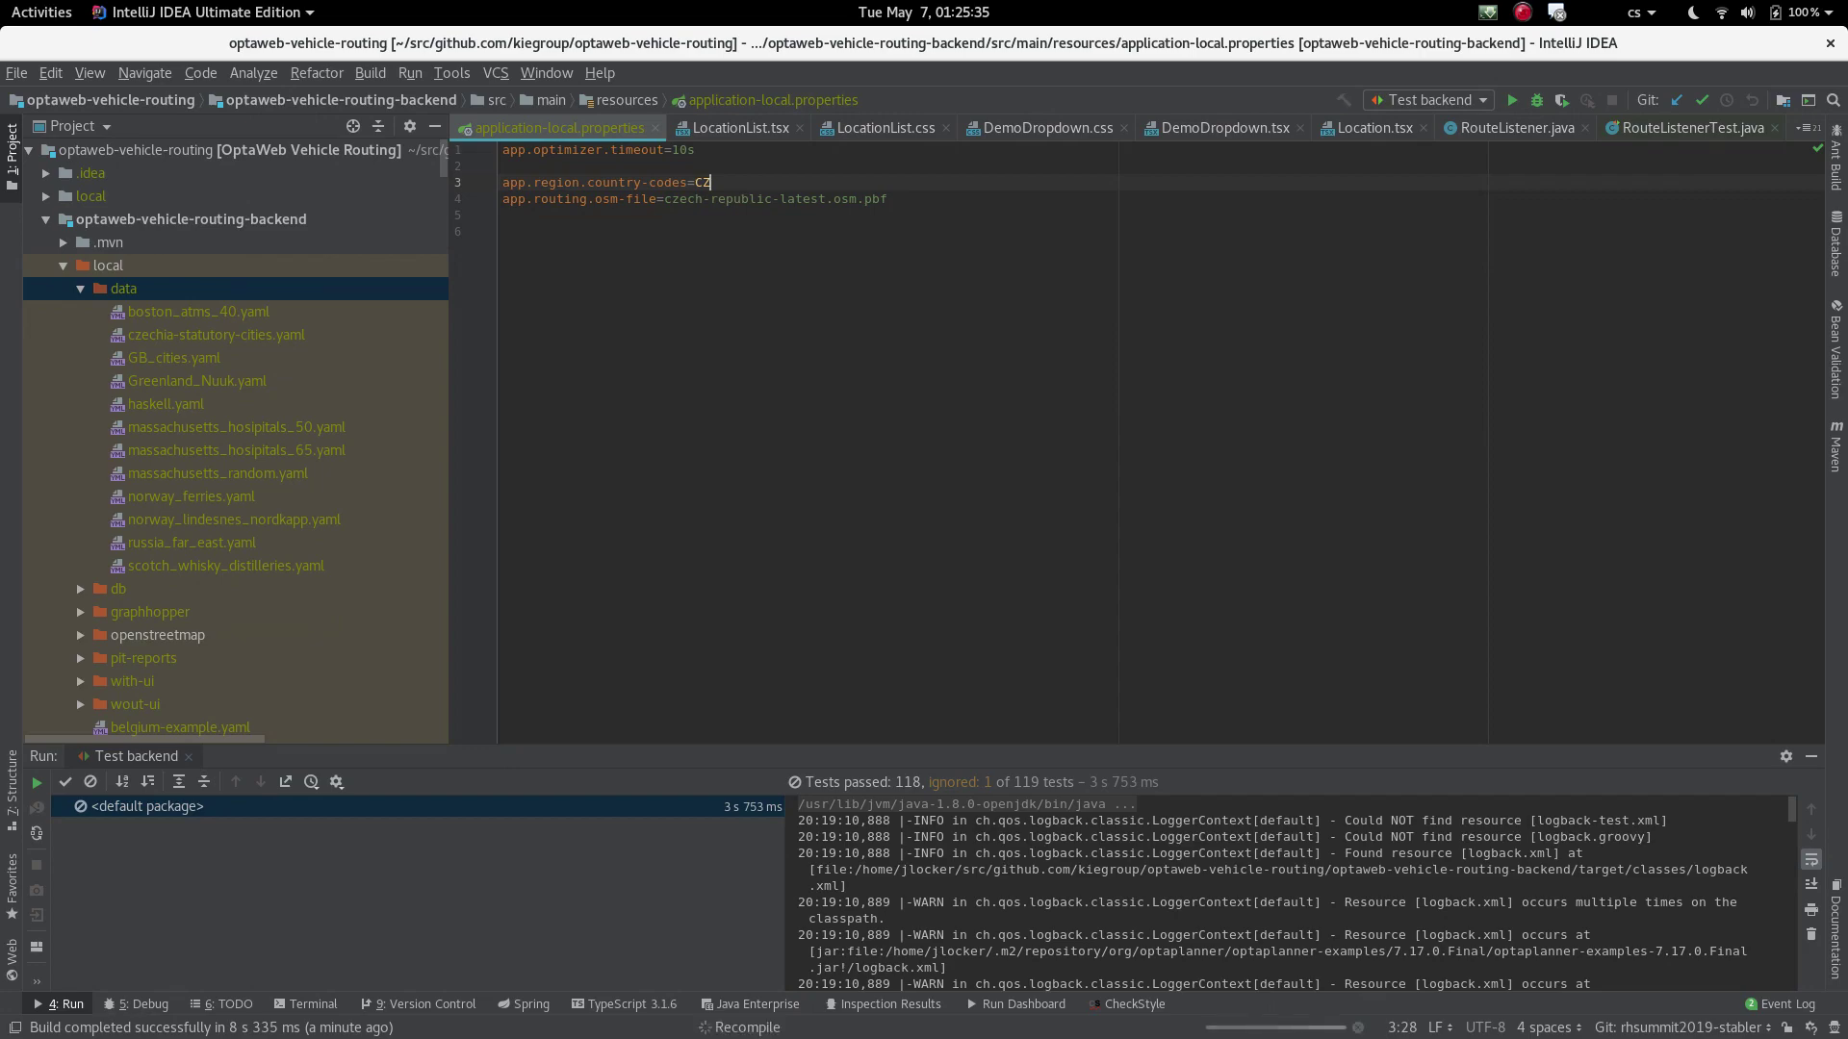
key("F12")
key("F12")
key("alt+Tab")
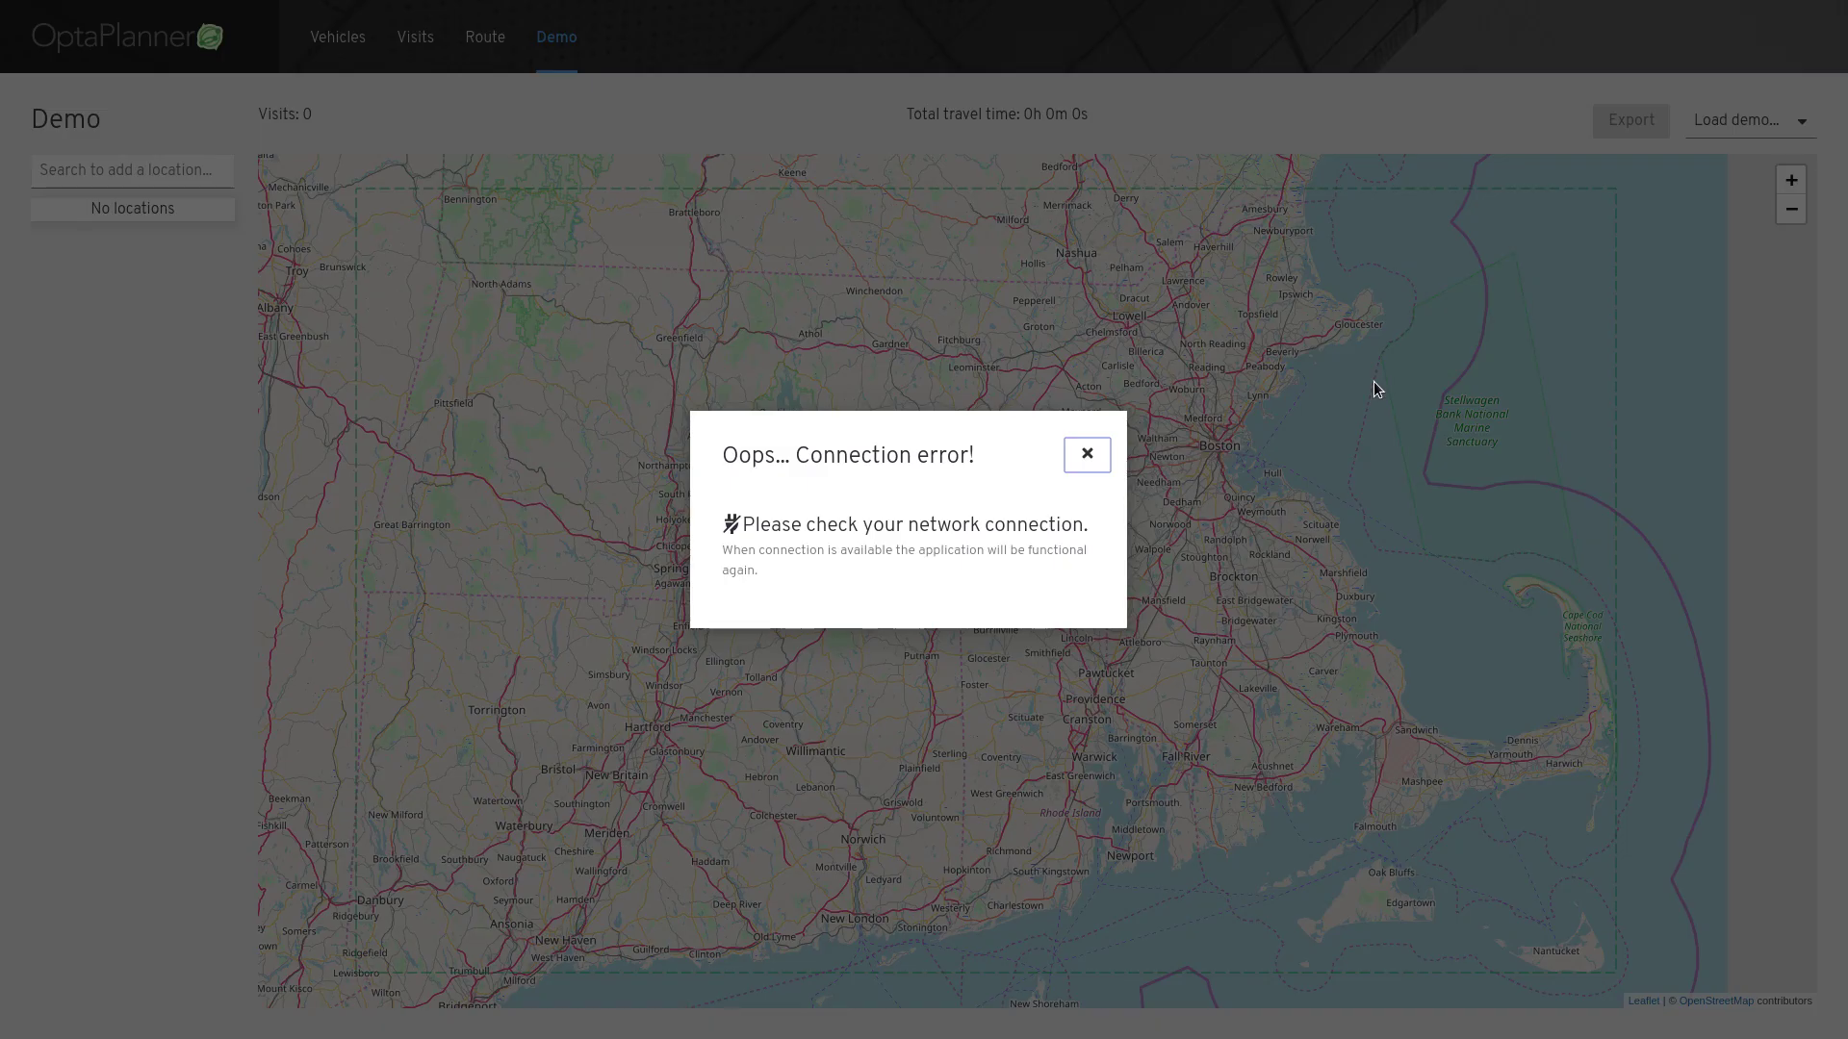